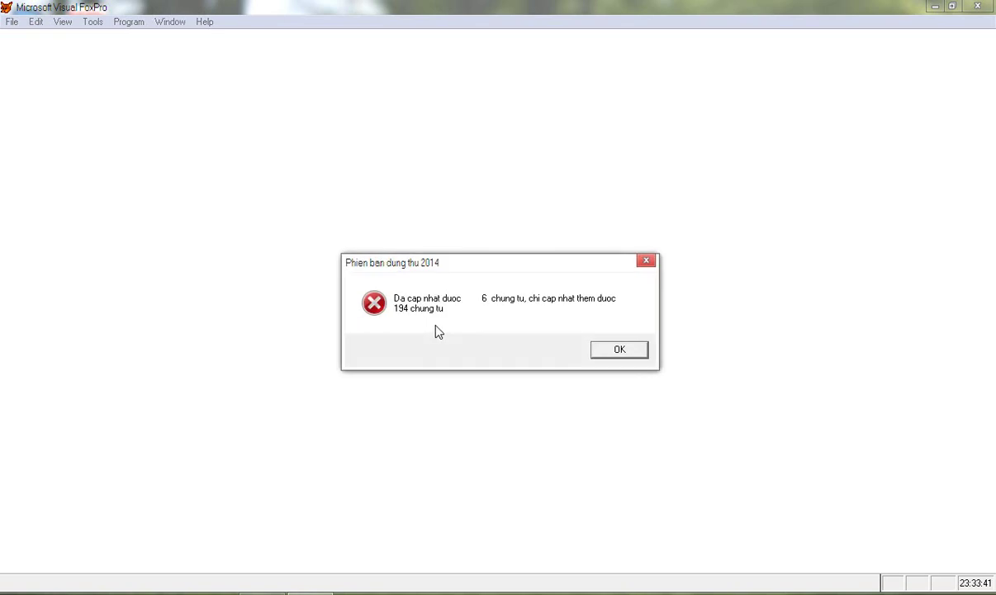
Close the trial-version error box and log in with the username
click(617, 351)
text(ABC)
key(Return)
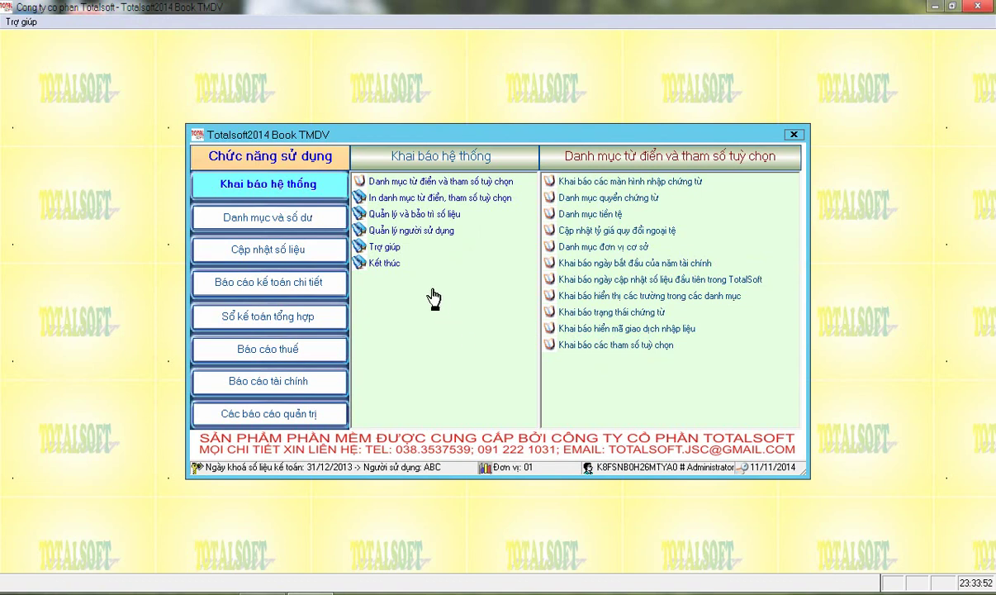
Open Hoá đơn bán hàng kiêm phiếu xuất kho under Cập nhật số liệu > Chứng từ bán hàng hoá, thành phẩm
click(281, 261)
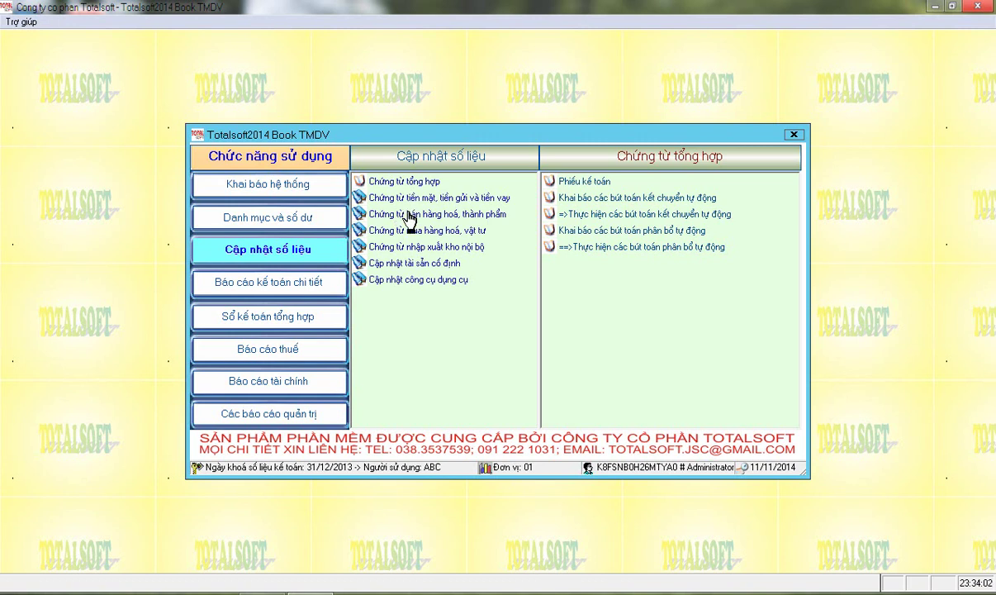
click(408, 216)
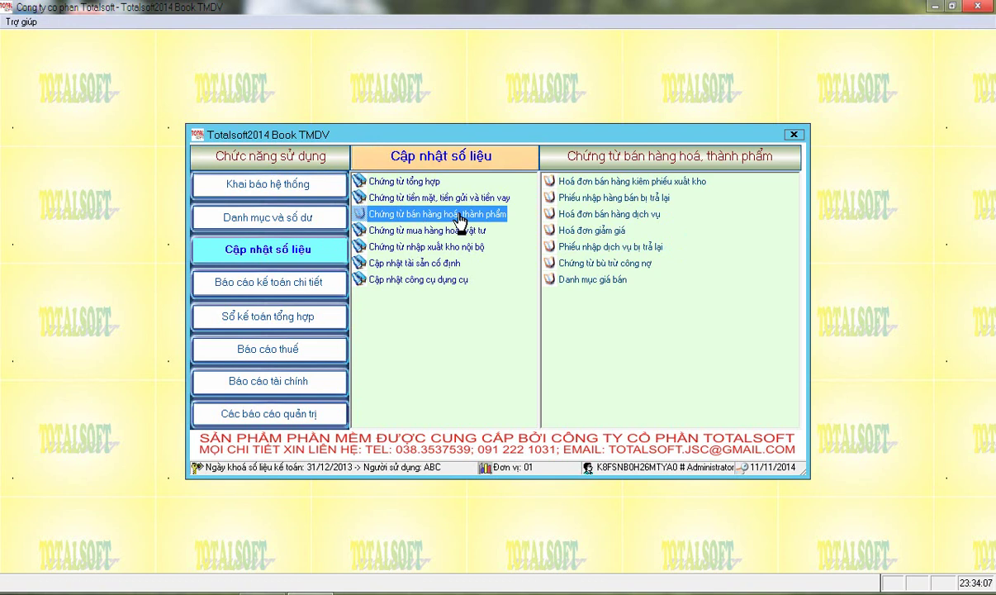
click(556, 181)
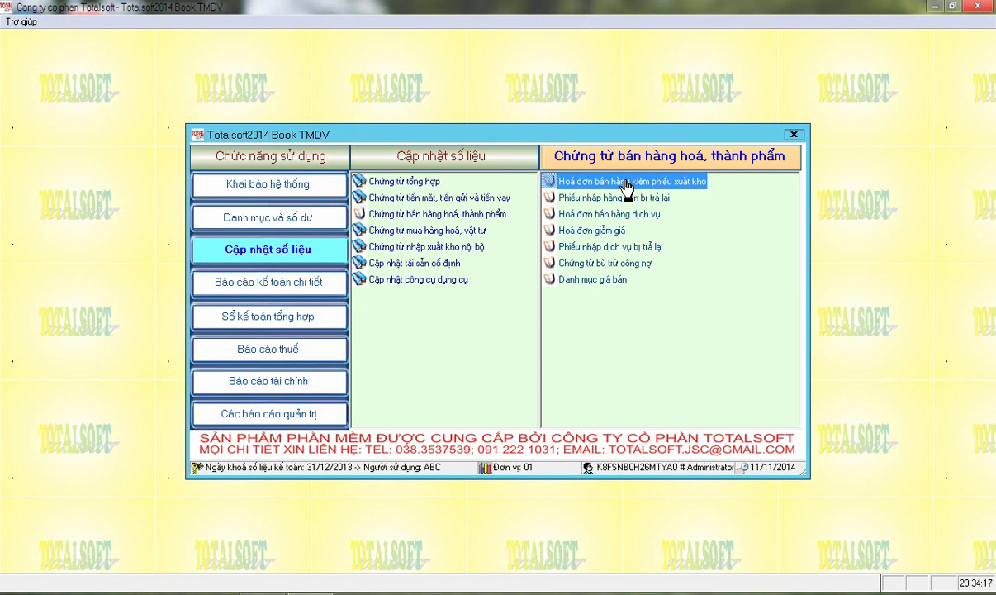
double_click(631, 190)
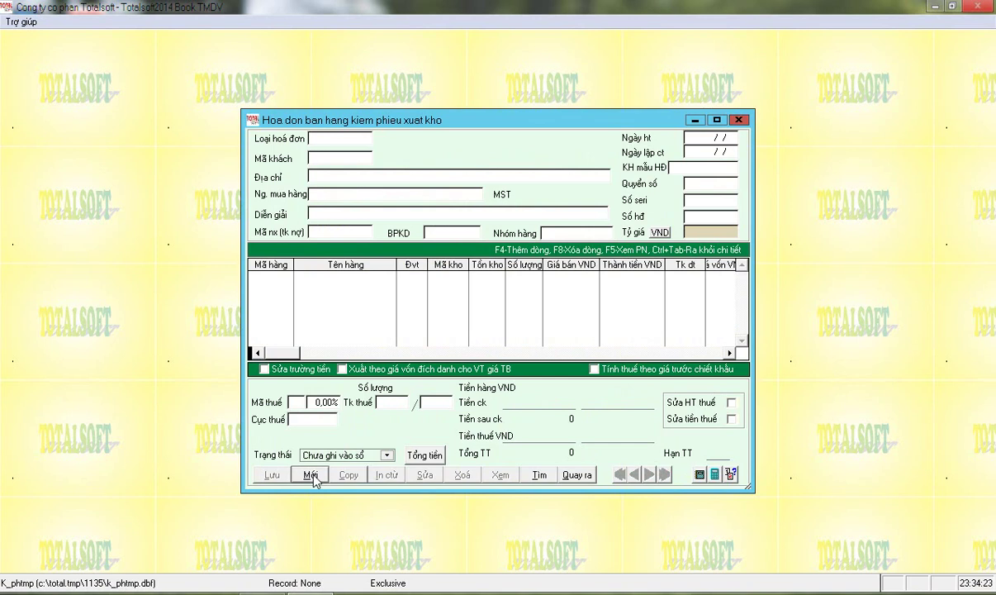
Create a new invoice of transaction type 1 for customer 0003, Điện lực Nghệ An
click(310, 476)
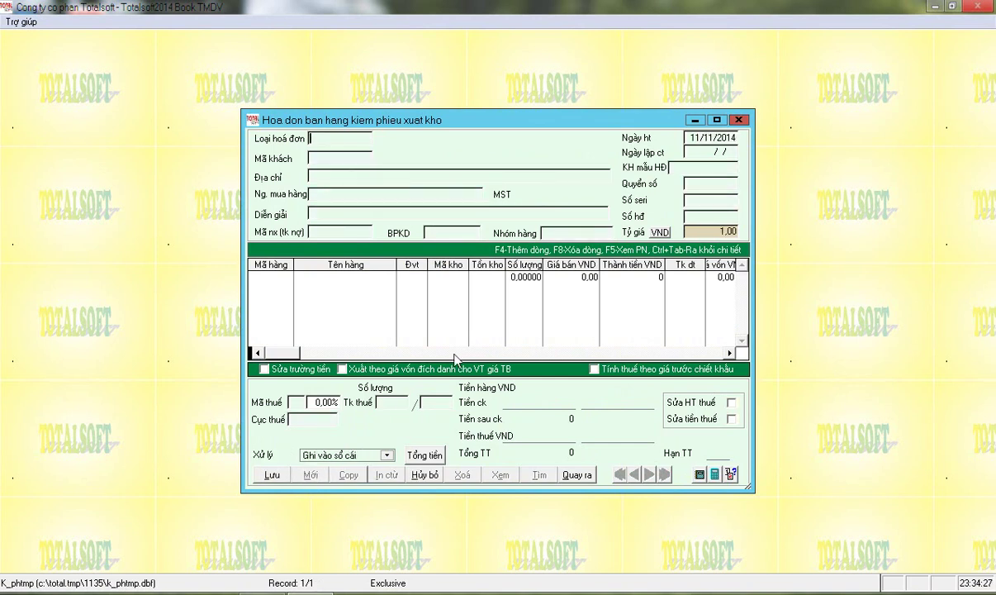
key(Return)
key(Return)
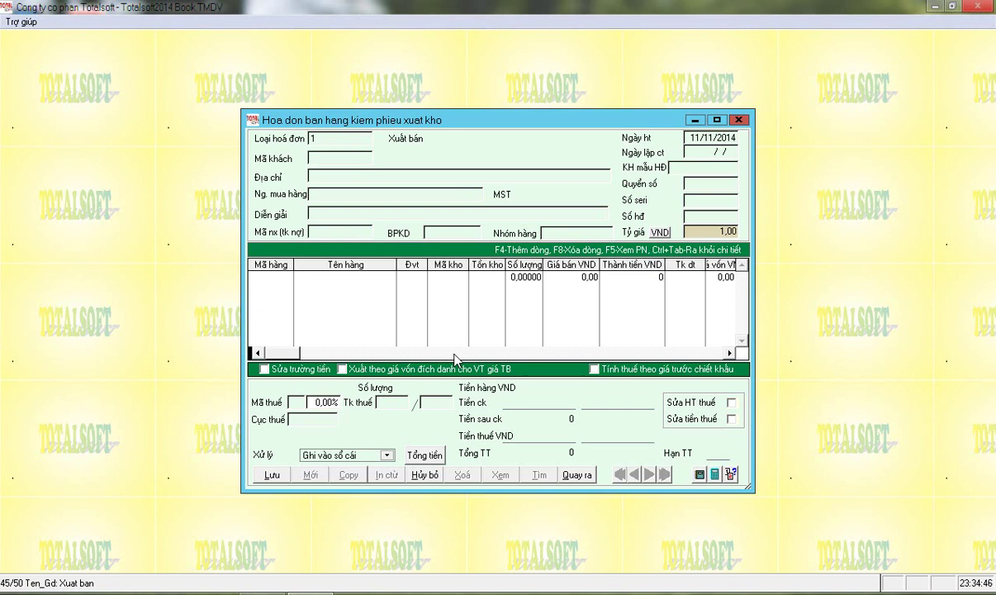
key(Return)
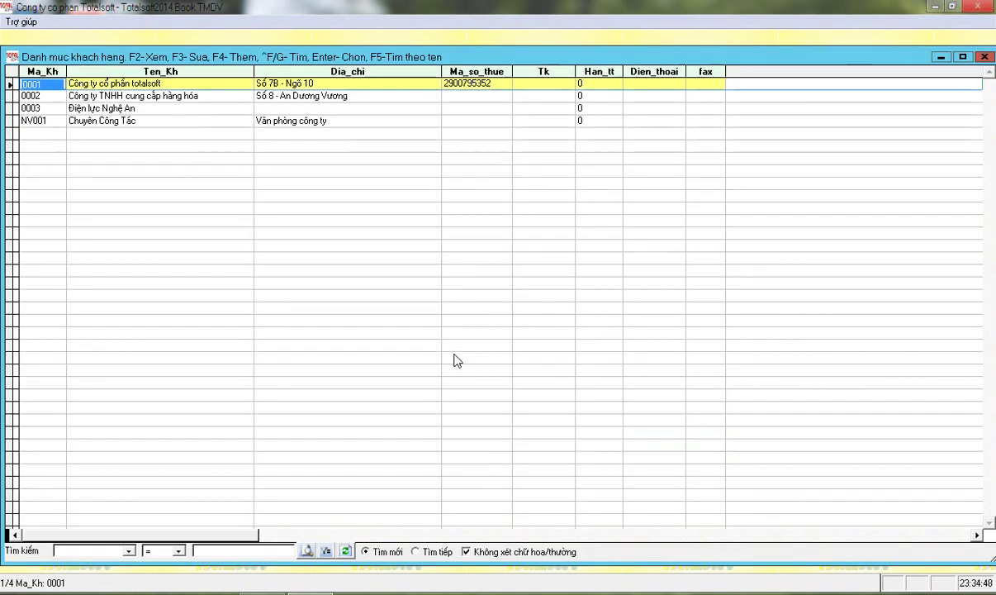
key(Down)
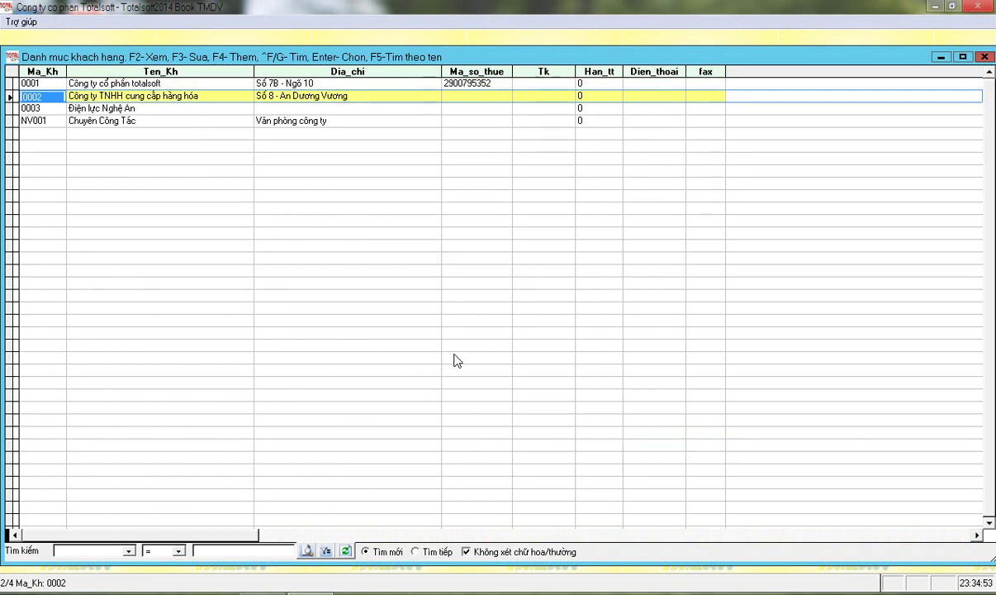
key(Down)
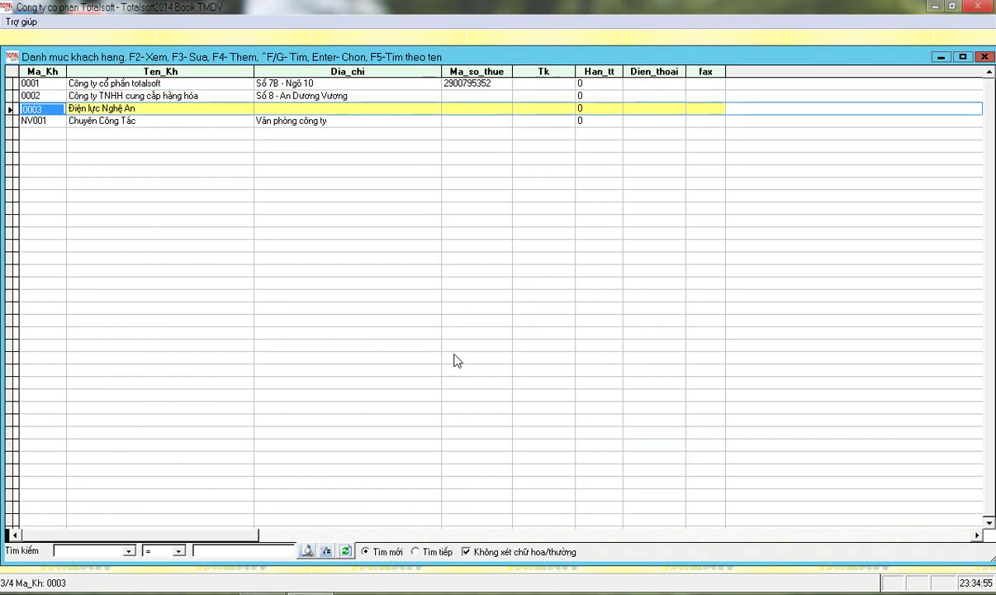
key(Return)
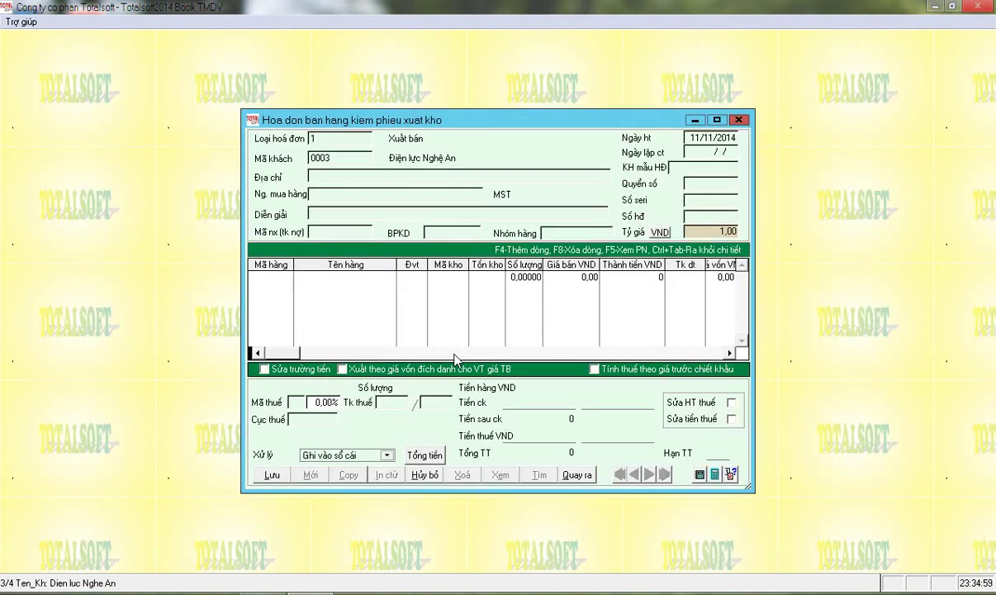
key(Return)
key(Return)
Enter the description 'Xuất bán hàng hóa' and debit account 1311
text(Xuất bán hàng)
key(Delete)
text(hóa)
key(Return)
text(1311)
key(Return)
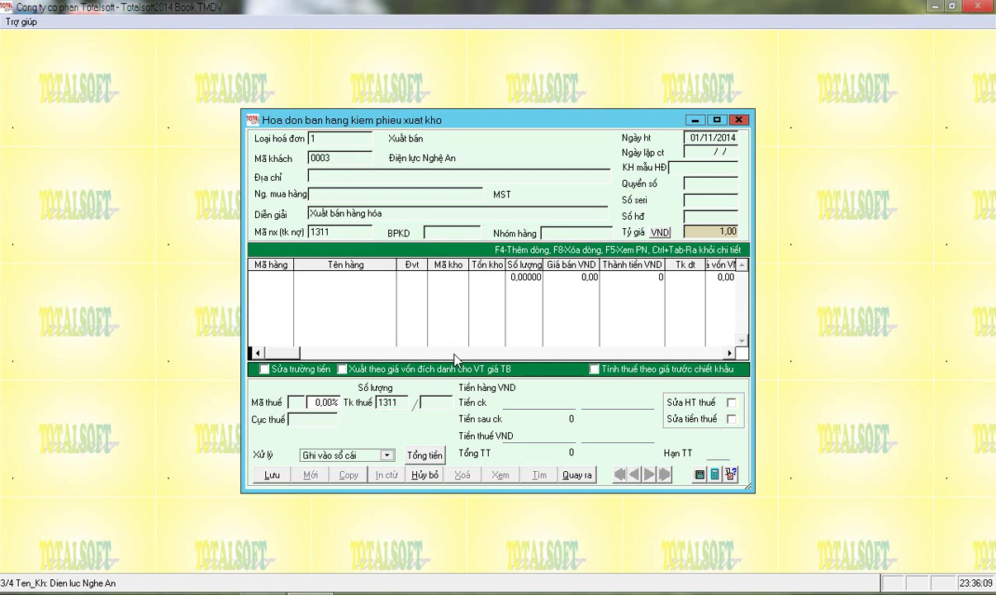
Set the posting date to 05/01/2014 and the invoice template to 01GTKT3/001
text(0501)
key(Return)
text(TKT)
key(BackSpace)
key(BackSpace)
text(3/001)
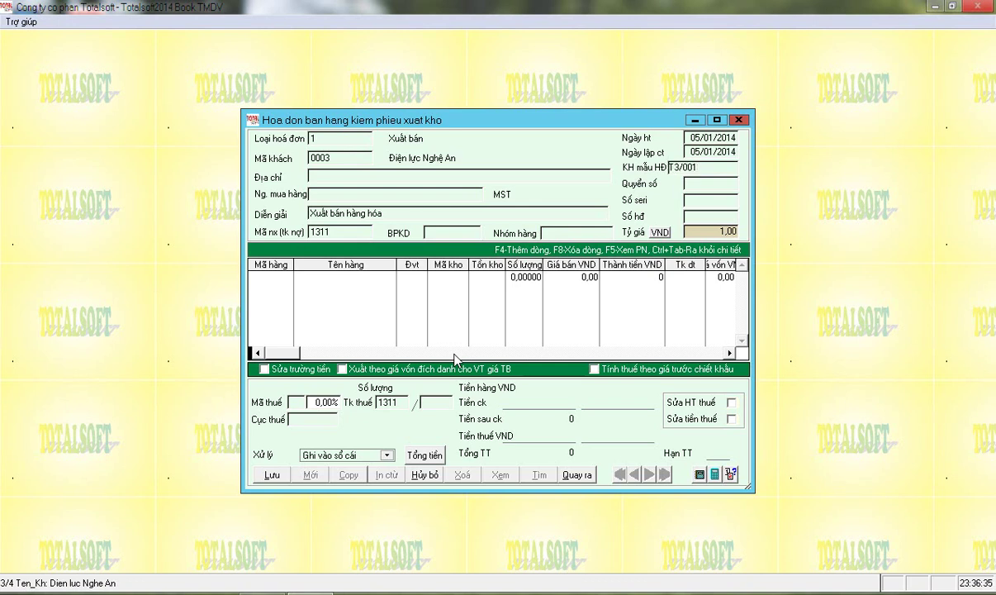
key(Return)
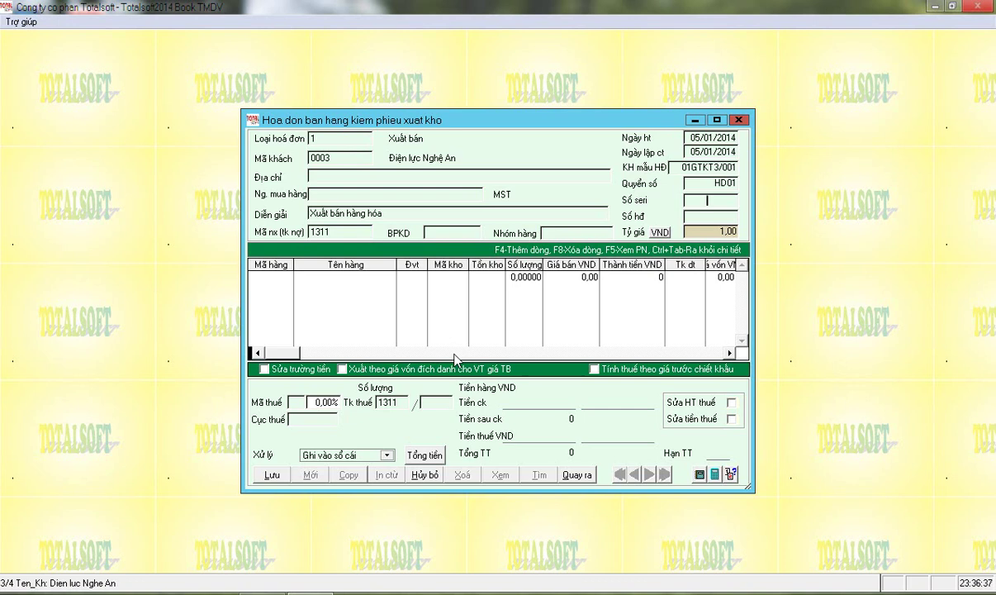
Enter series TX/13P and invoice number 00088891
text(TX/13P)
key(Return)
key(Return)
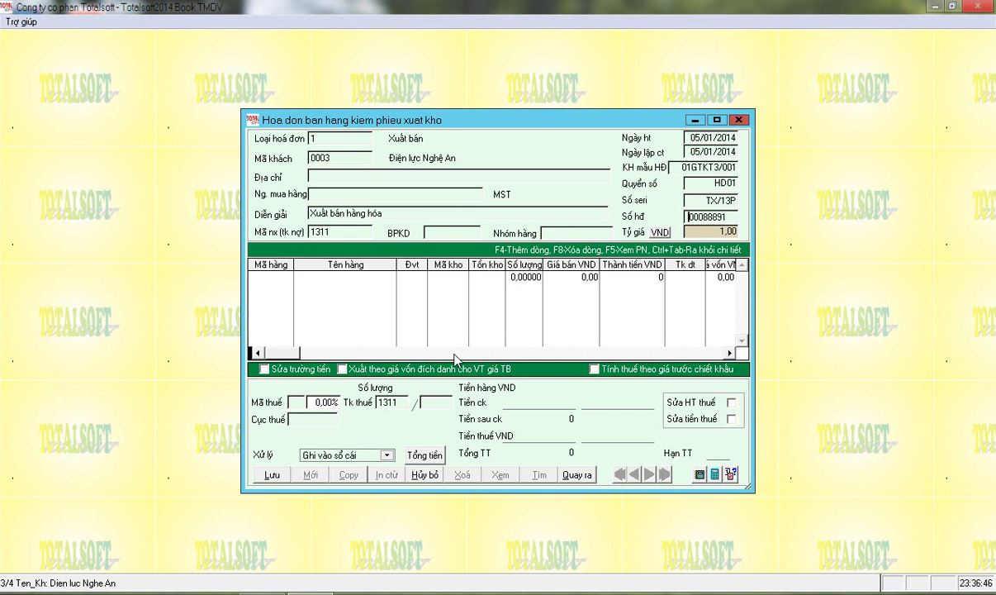
key(Right)
key(Right)
key(Right)
key(Right)
key(Right)
key(Right)
key(Right)
key(Right)
key(Return)
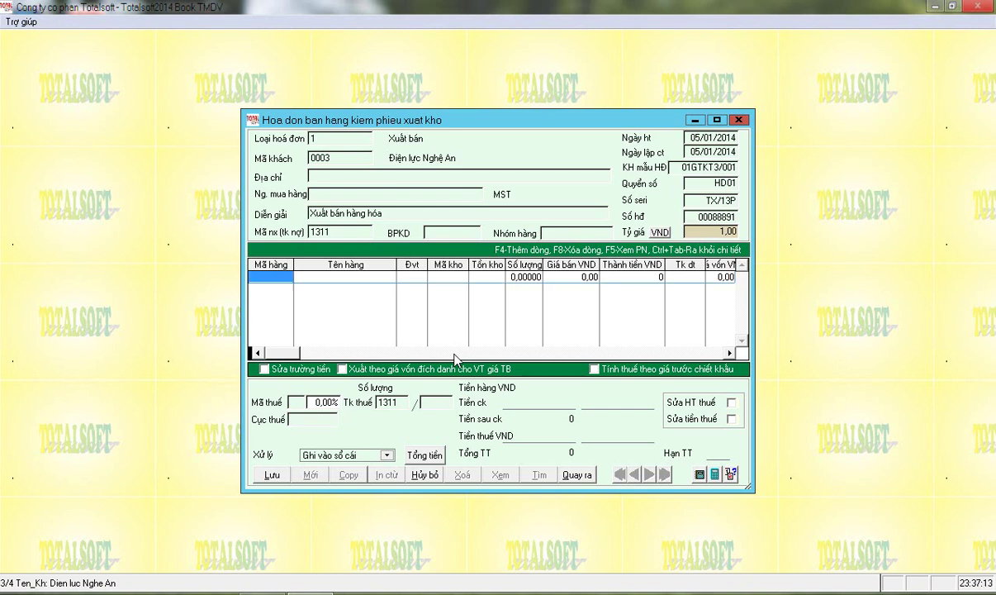
Add item 0001 hàng 1 from warehouse 001 with quantity 12 on the first line
key(Escape)
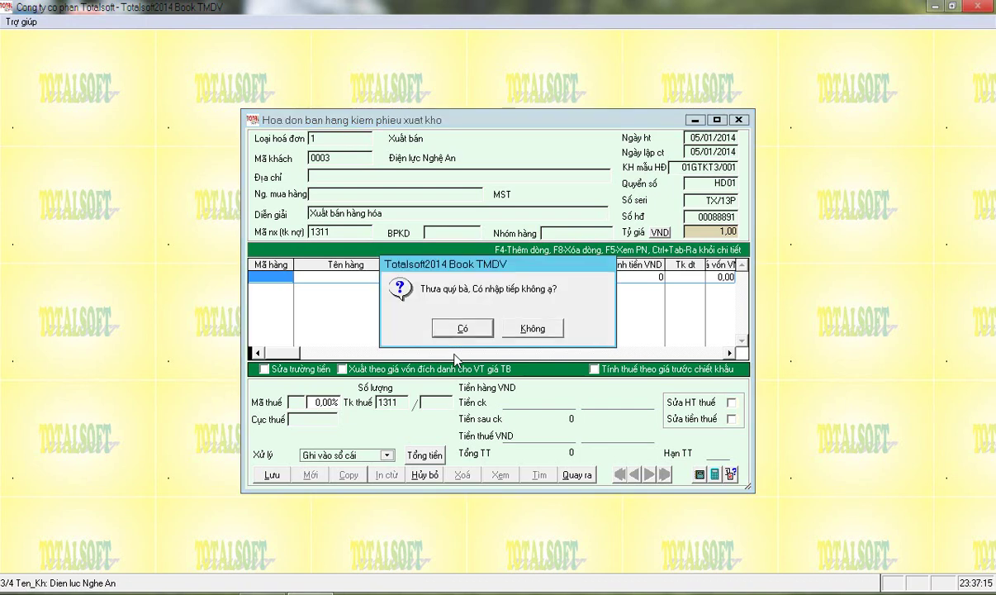
key(Return)
key(Down)
key(Up)
key(Down)
key(Up)
key(Return)
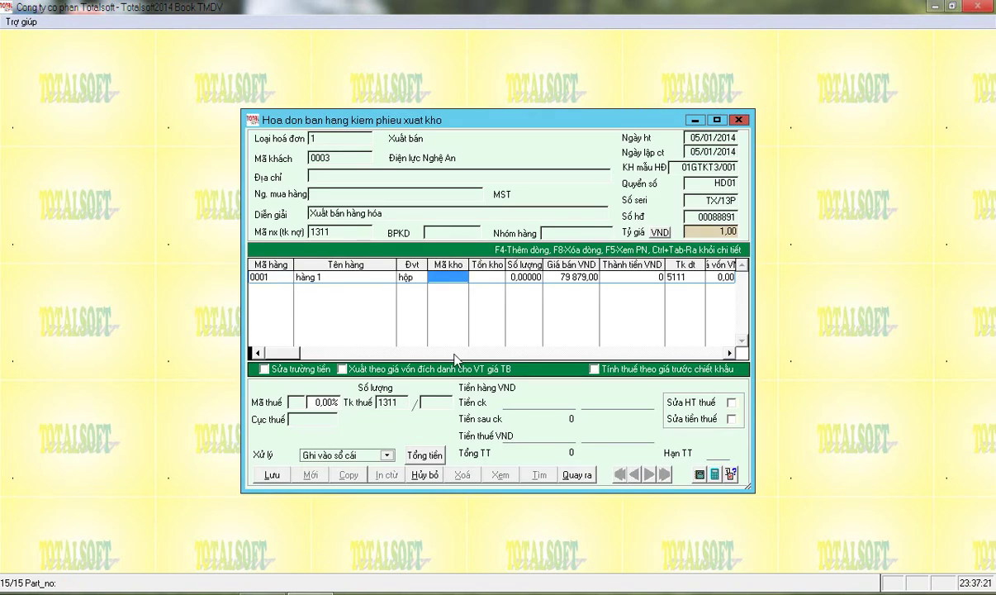
key(Return)
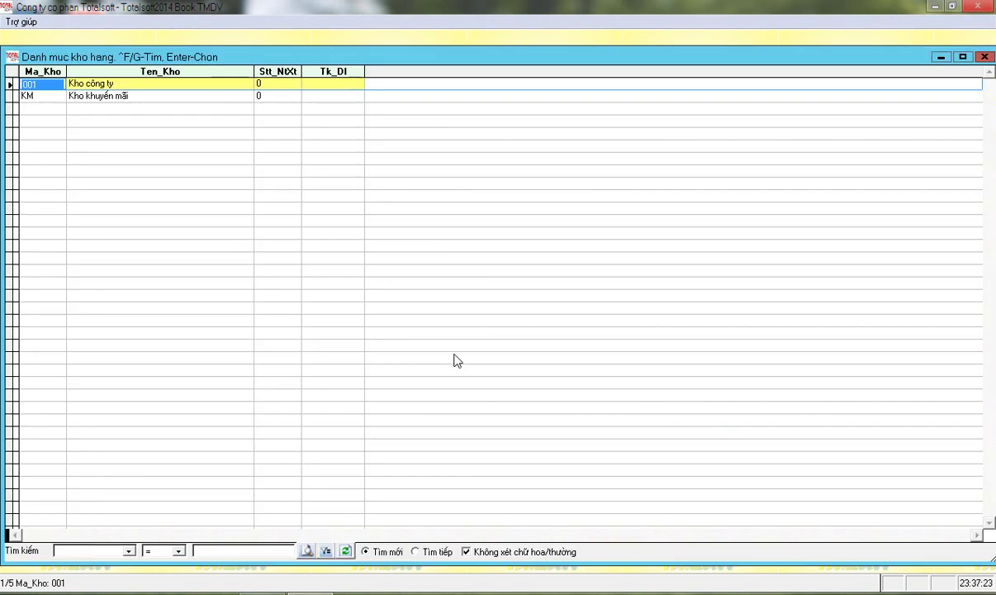
key(Return)
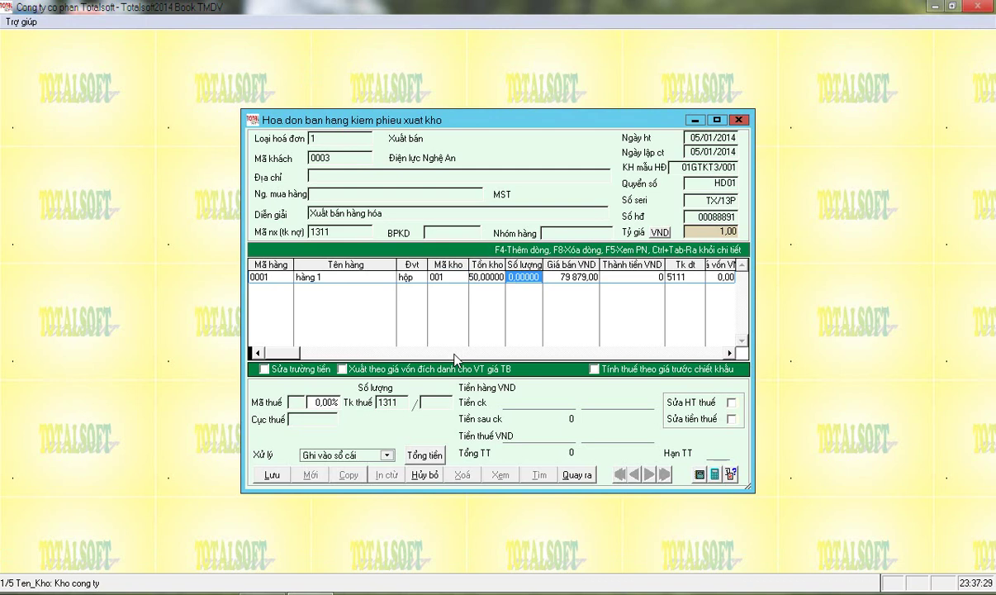
text(12)
key(Return)
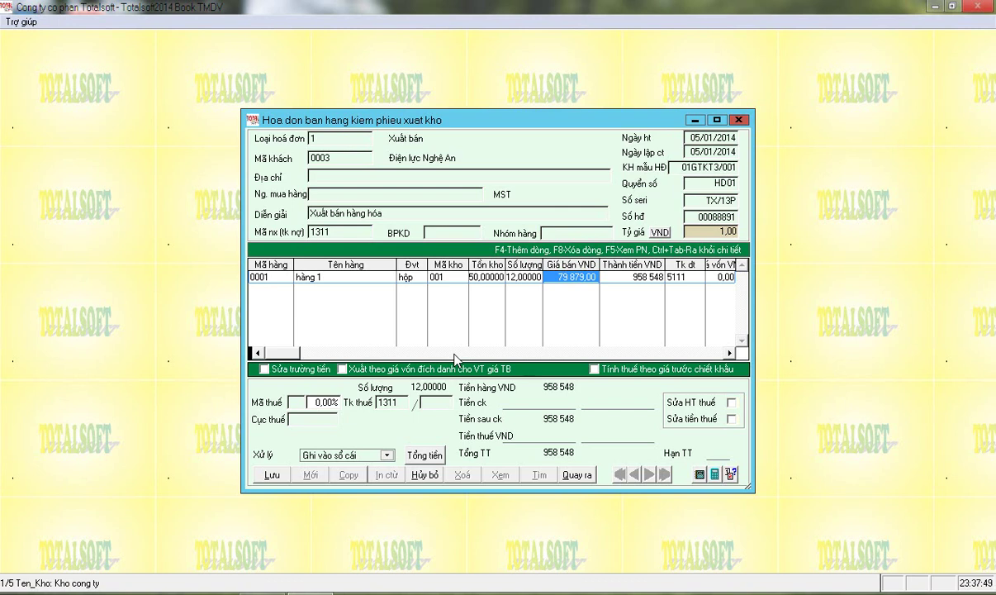
Give the line price 80,000, a 10% discount, and discount account 5211
text(800000)
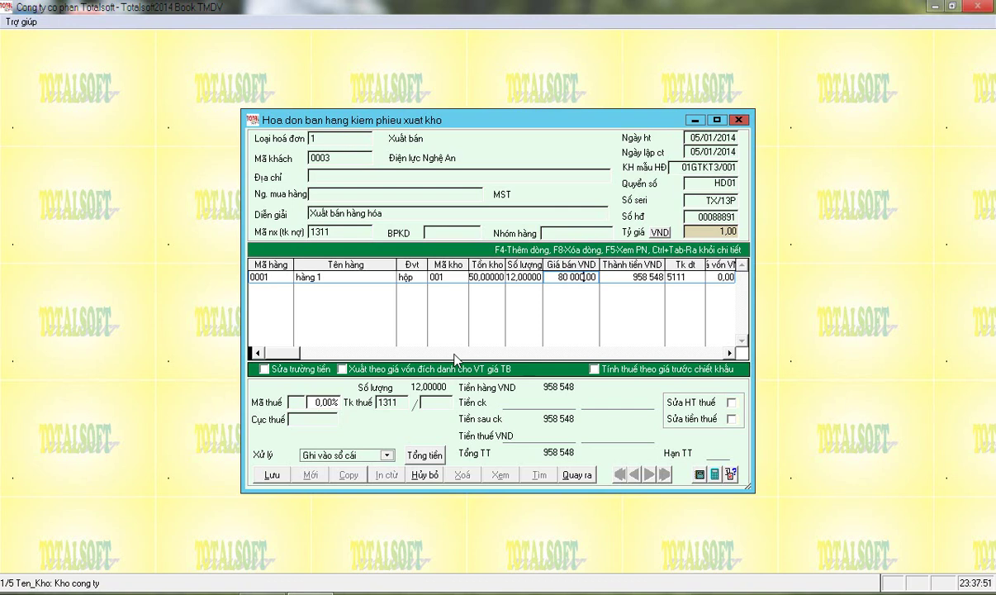
key(Return)
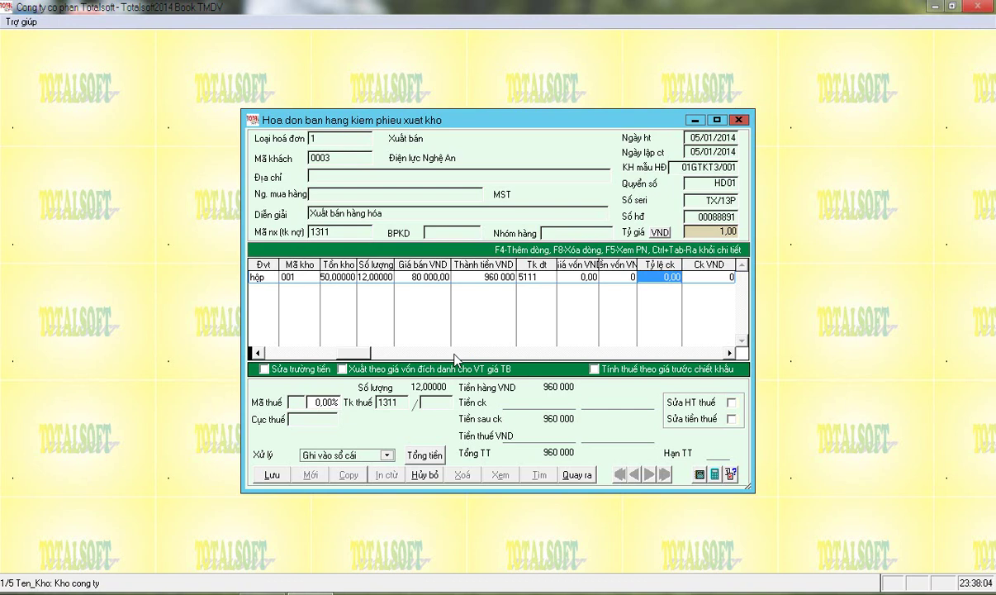
text(10)
key(Return)
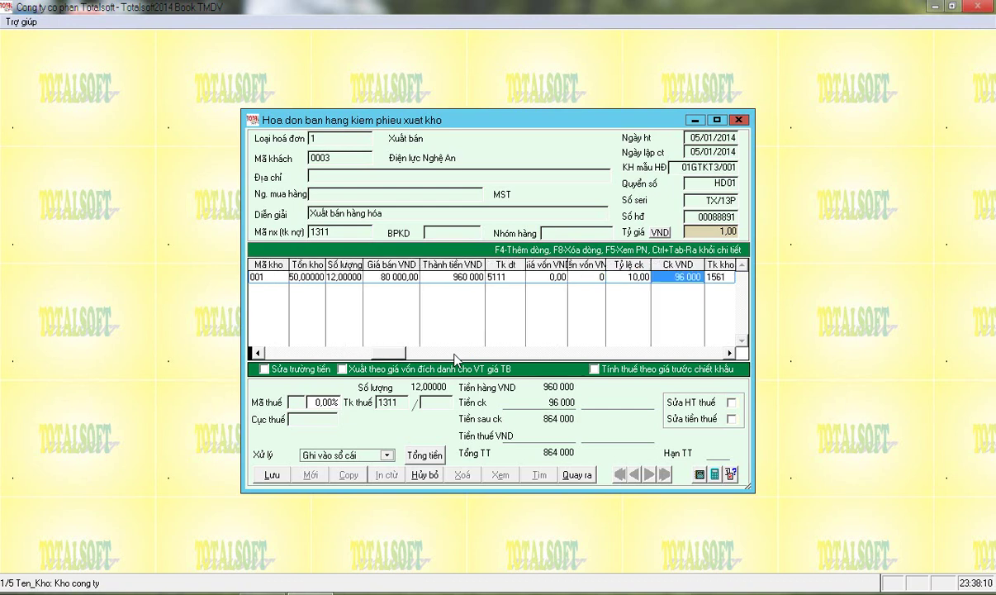
key(Return)
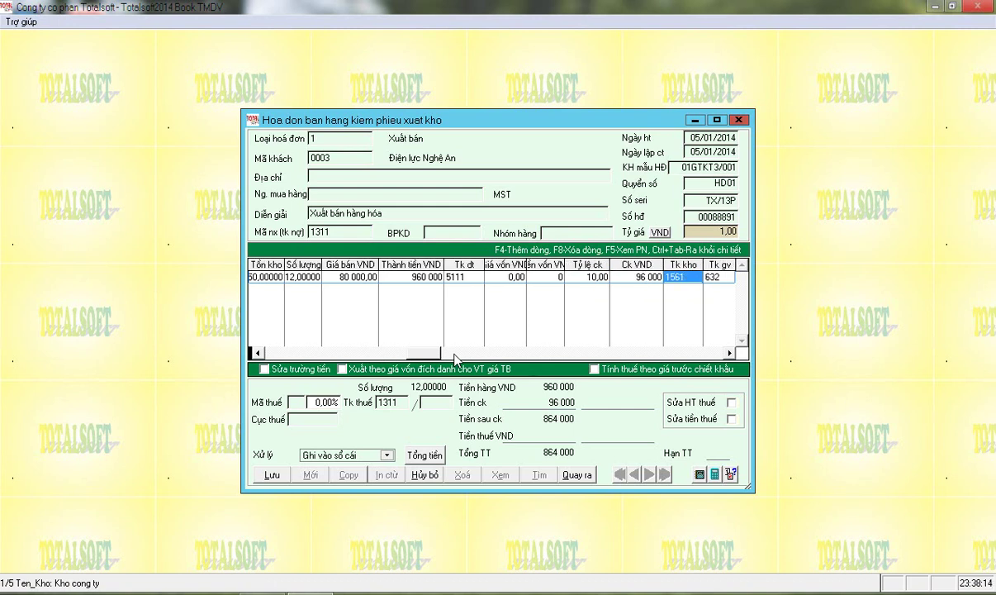
key(Return)
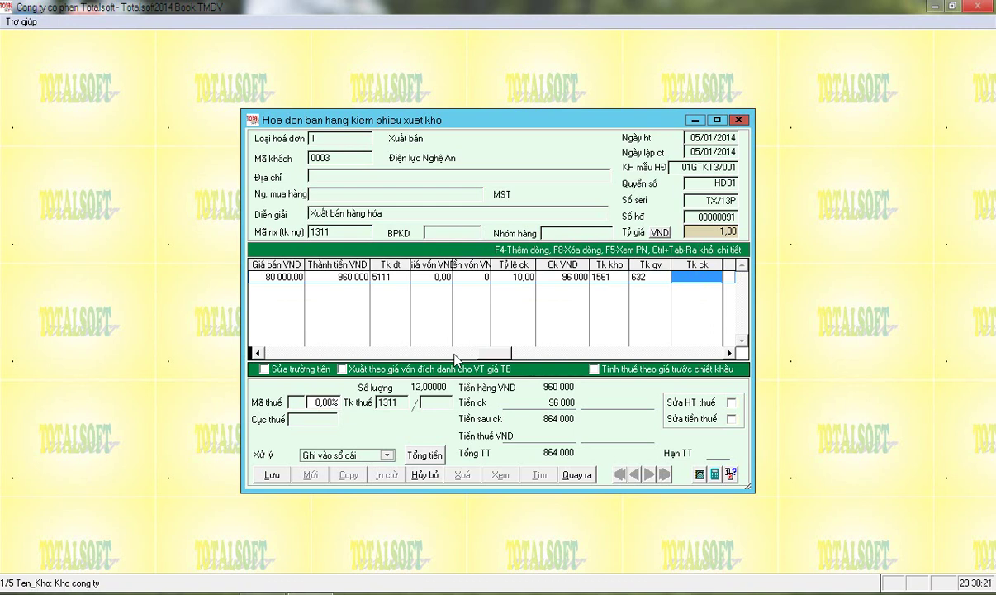
text(521)
key(Return)
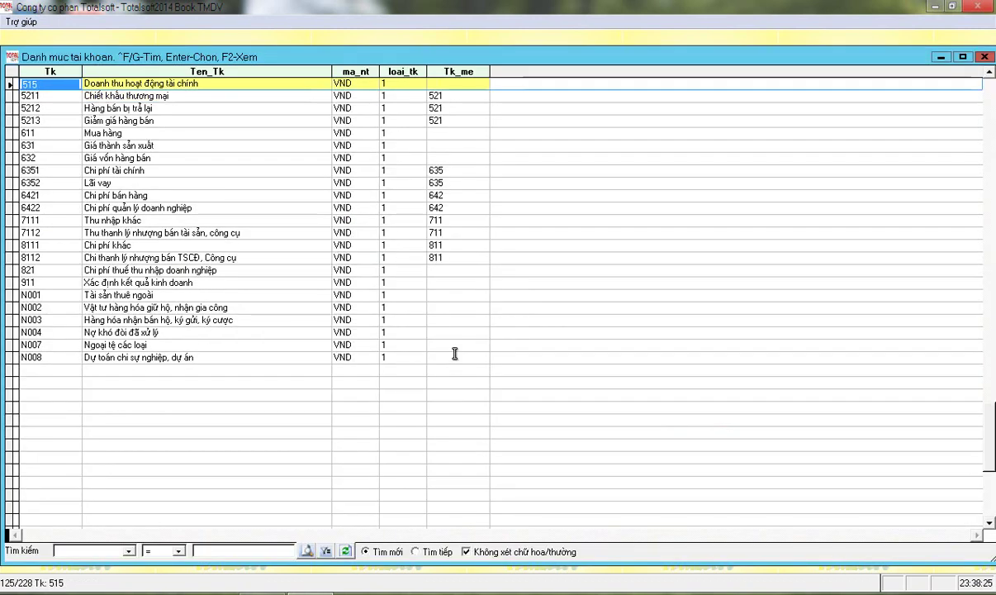
key(Up)
key(Up)
key(Down)
key(Down)
key(Down)
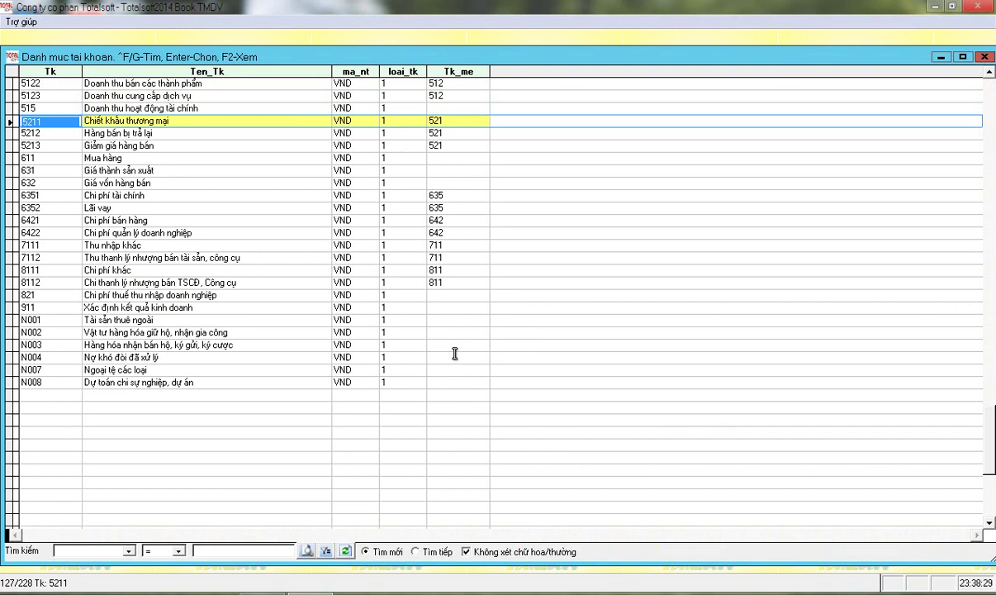
key(Return)
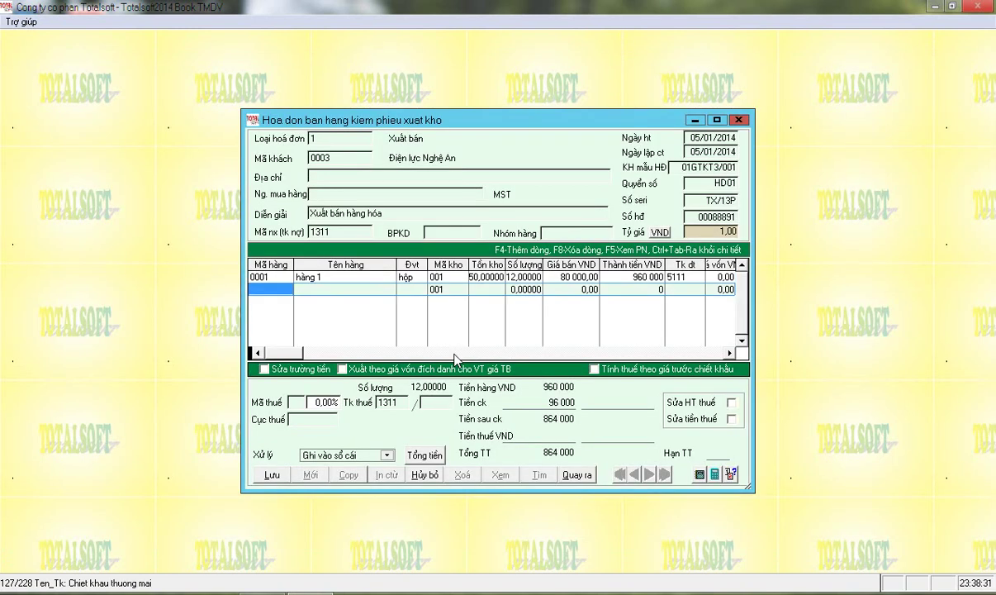
Add a second line: item 0002 hàng 2, quantity 20 at 15,000, no discount
key(Return)
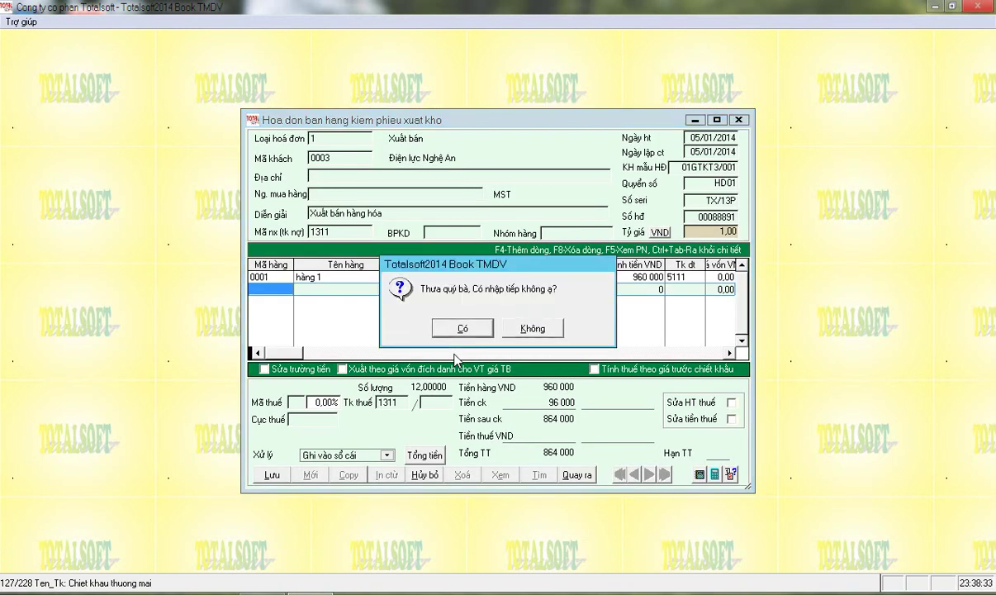
key(Return)
key(Down)
key(Down)
key(Up)
key(Return)
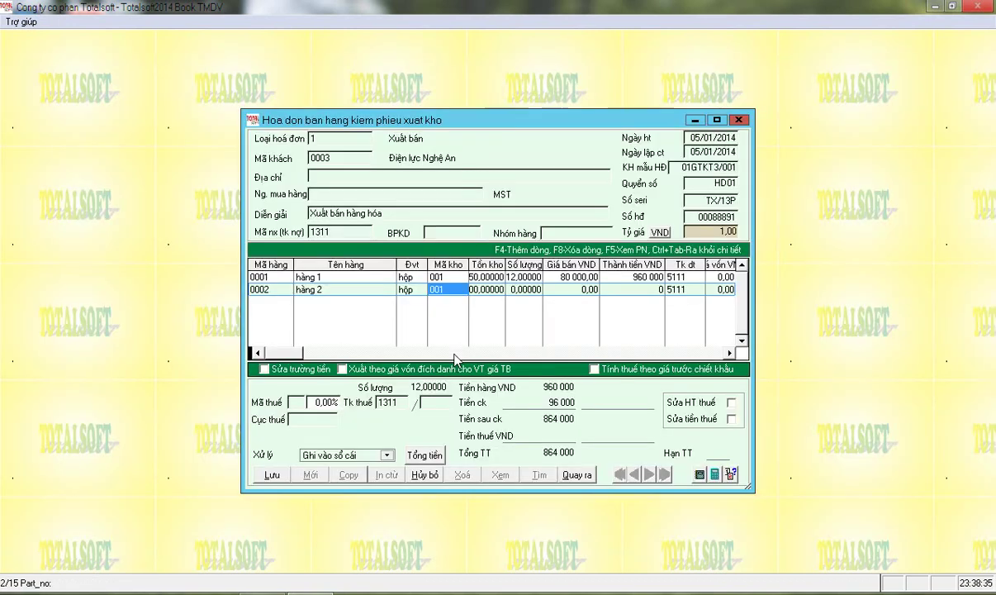
key(Return)
text(2)
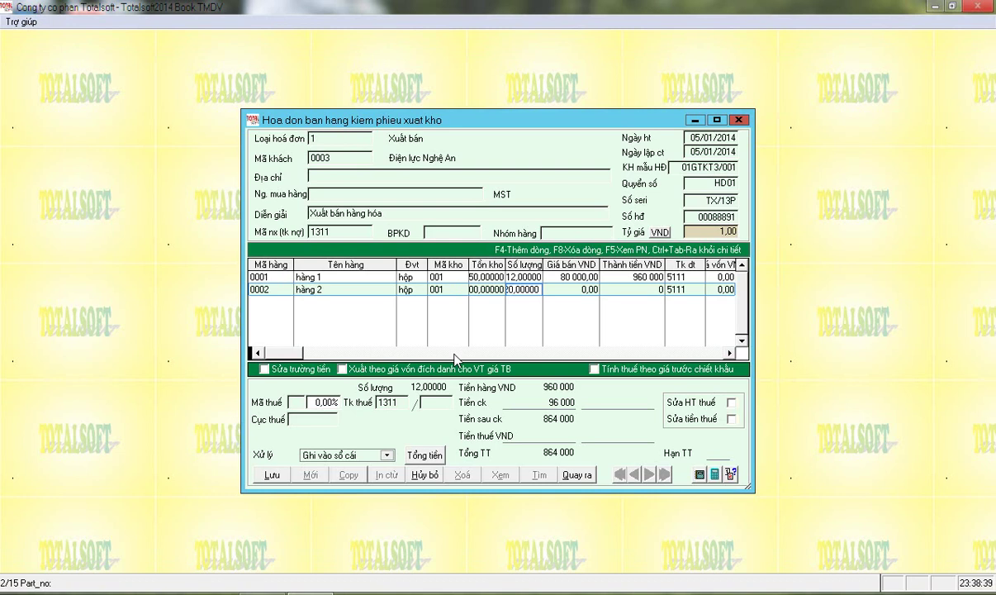
text(0)
key(Return)
text(15000)
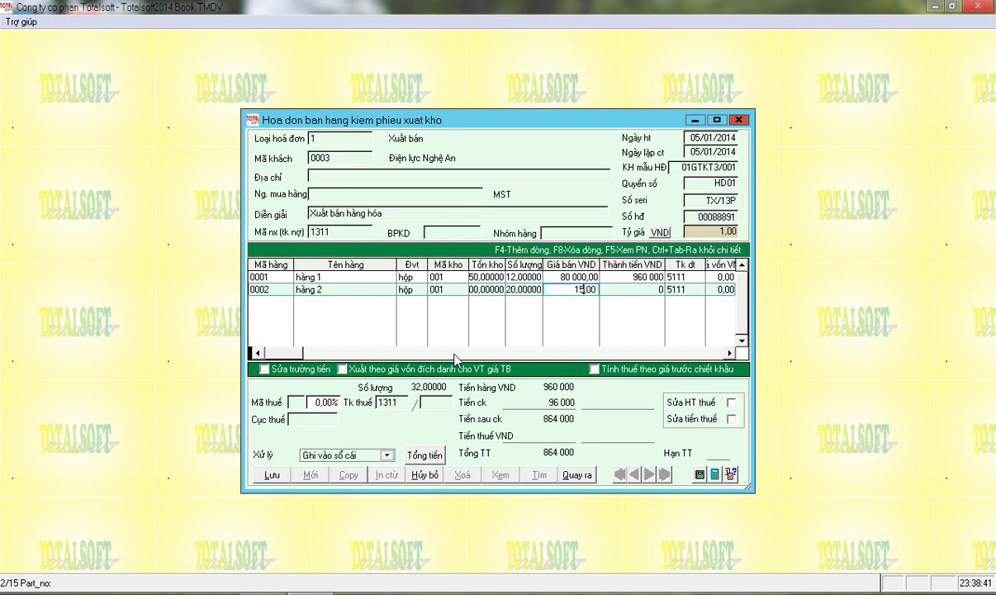
key(Return)
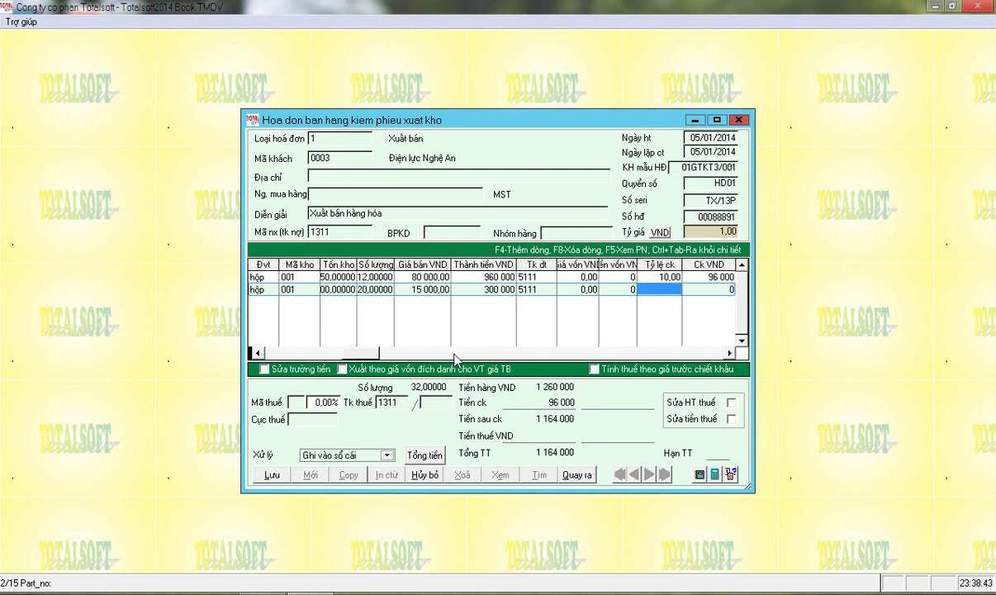
key(Return)
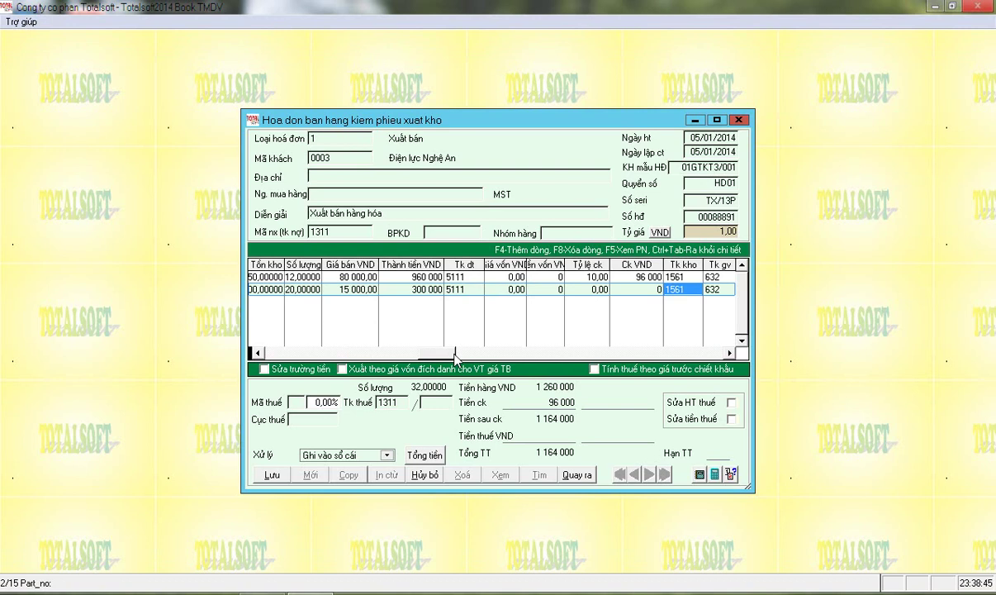
key(F4)
Finish the item lines and enter tax code 10 to compute the VAT
key(ctrl+Tab)
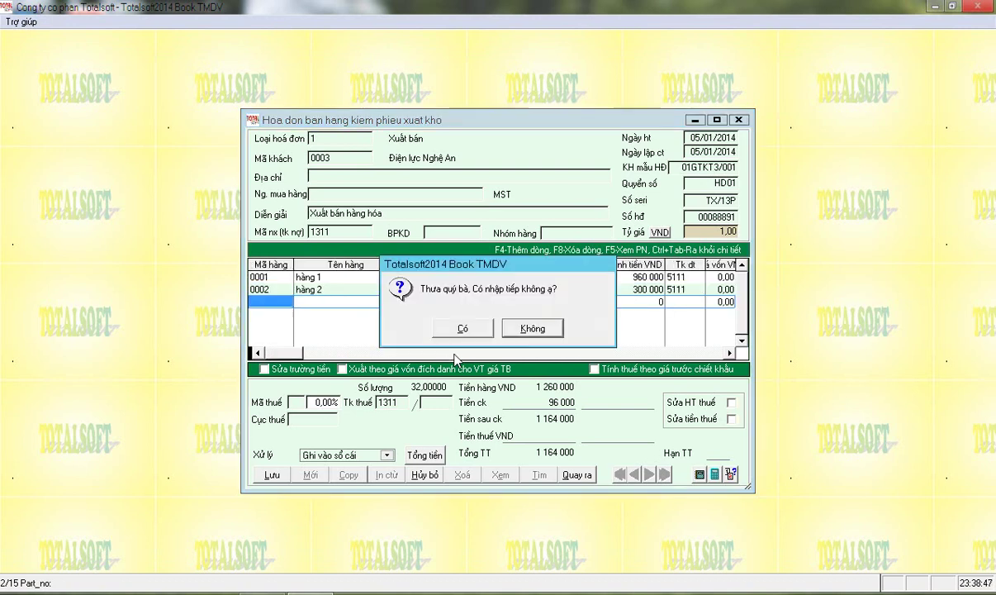
key(Return)
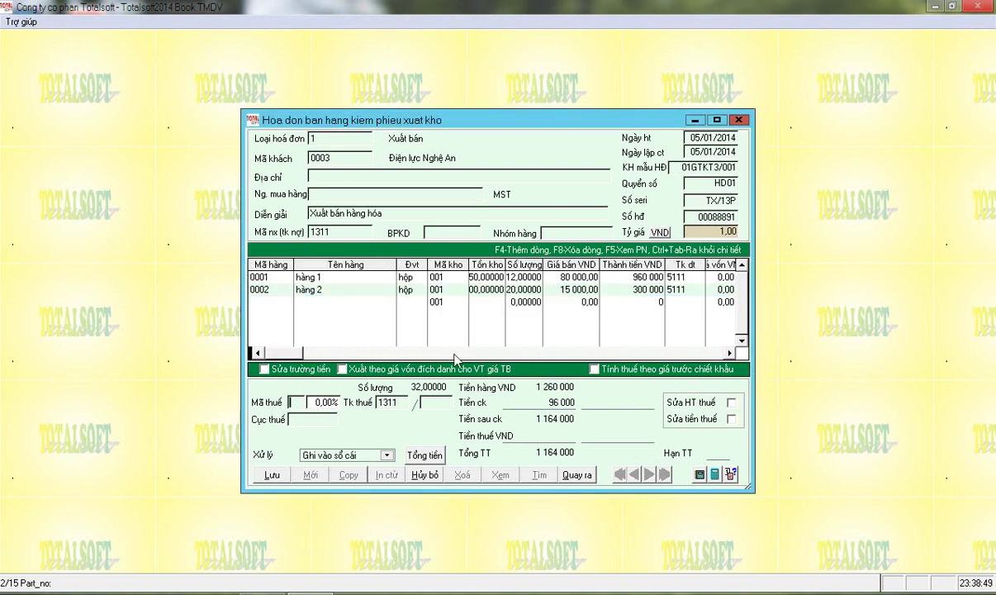
key(Return)
key(Return)
key(shift+Tab)
key(shift+Tab)
text(10)
key(Return)
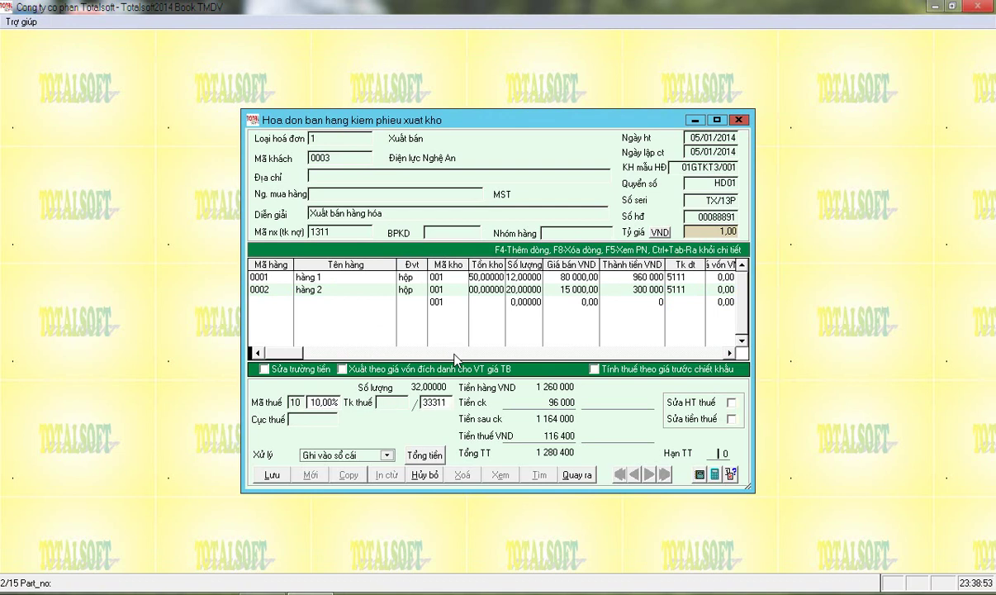
Re-select tax code 10 (10% VAT) from the Danh muc thue suat list
click(335, 231)
click(299, 403)
key(BackSpace)
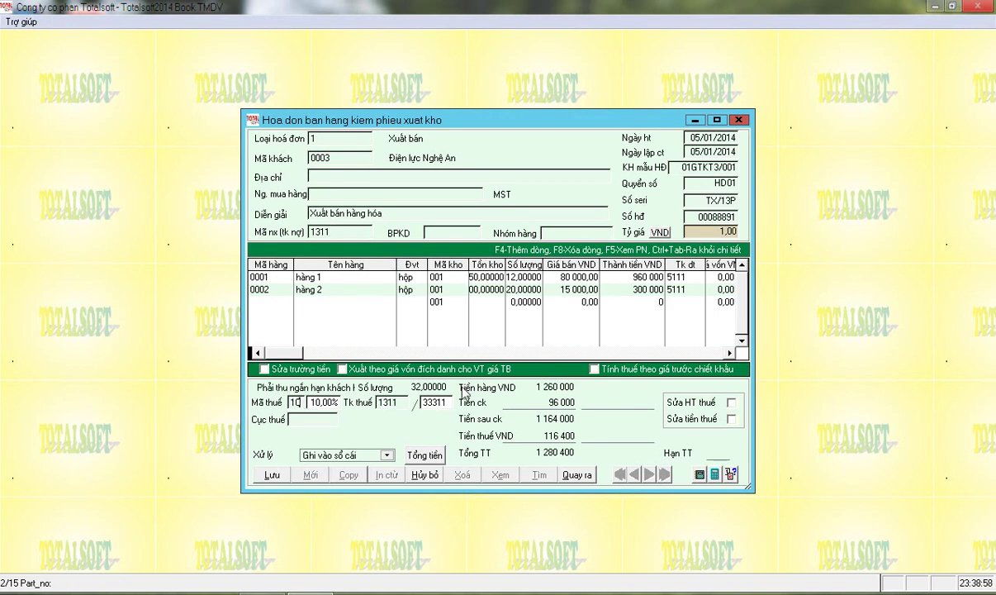
key(Return)
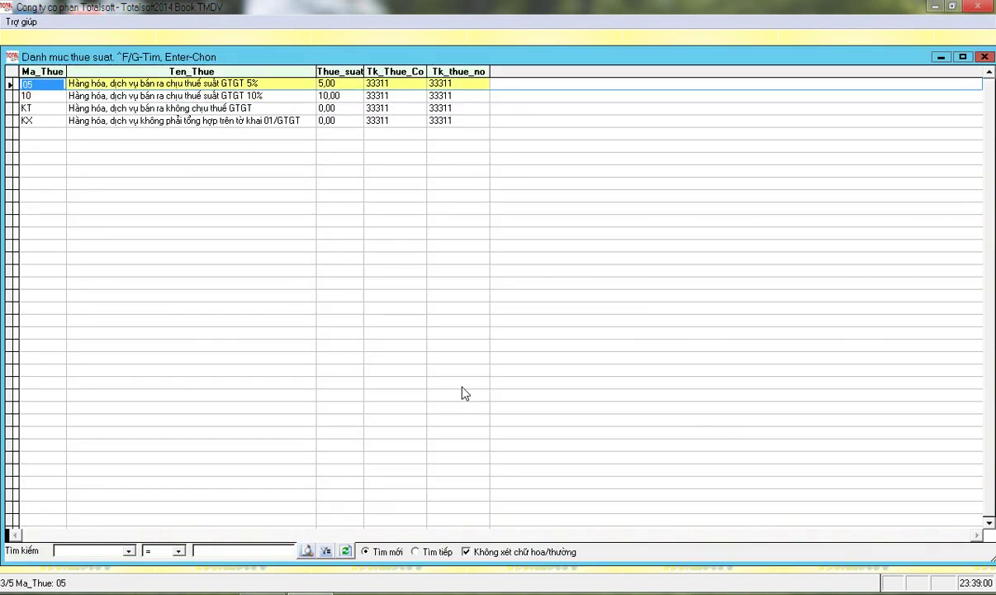
key(Up)
key(Down)
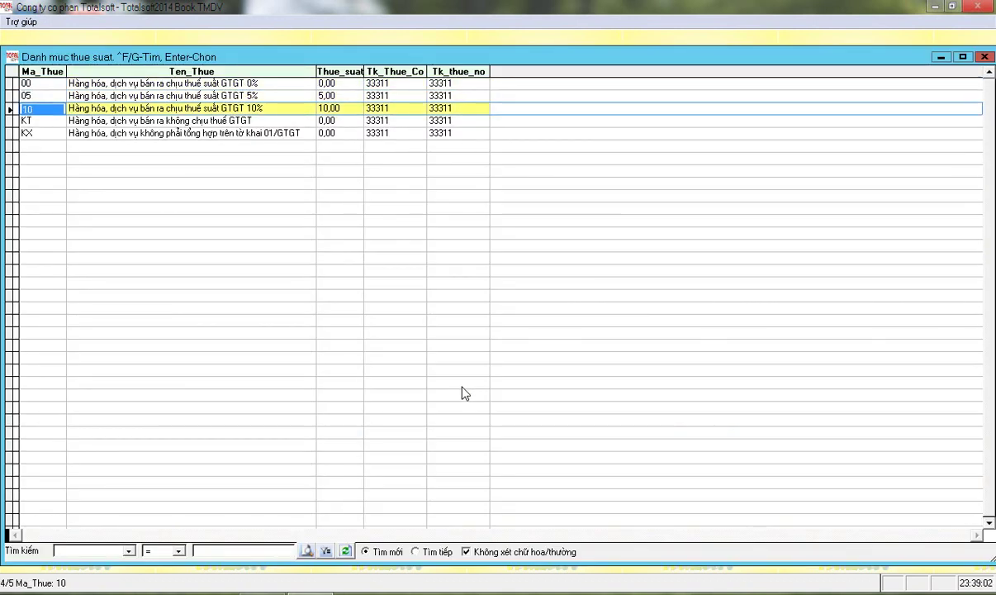
key(Up)
key(Up)
key(Down)
key(Down)
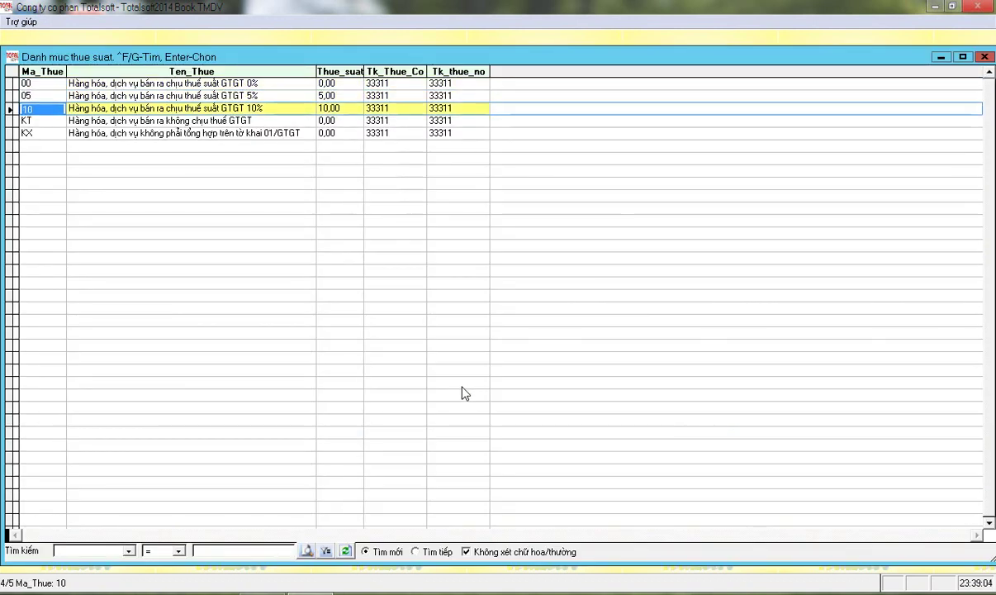
key(Return)
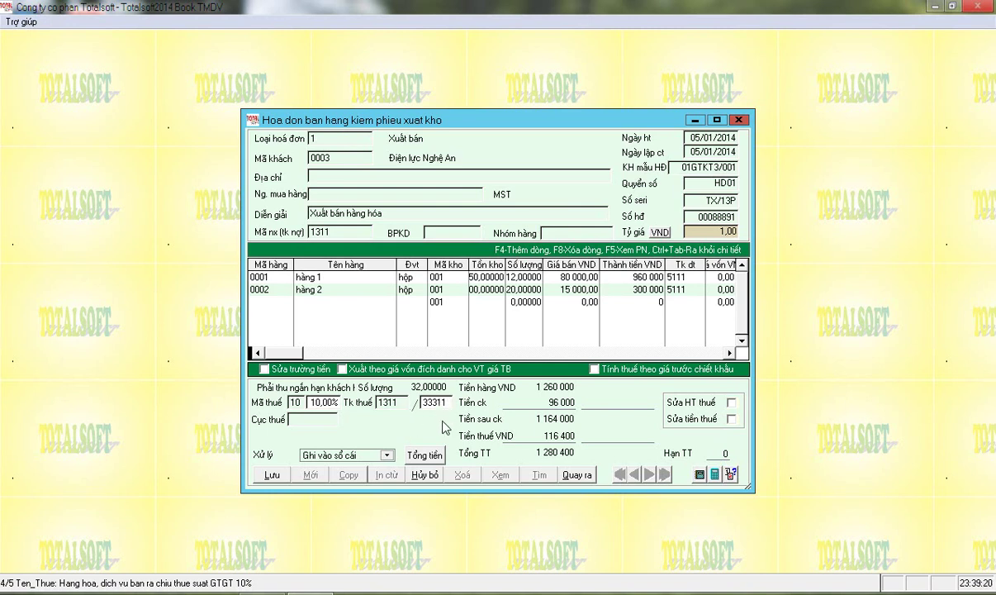
Leave Tính thuế theo giá trước chiết khấu unchecked and save the invoice
click(593, 369)
click(594, 369)
click(594, 369)
click(594, 370)
click(271, 474)
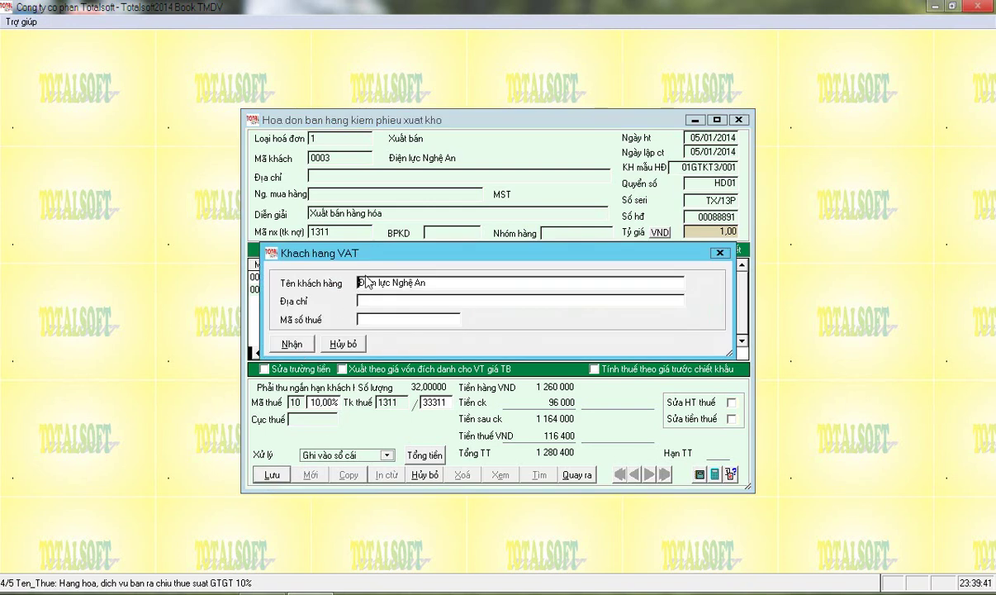
Record the customer's tax identification number in the VAT customer dialog and post
drag(393, 260, 353, 280)
click(358, 316)
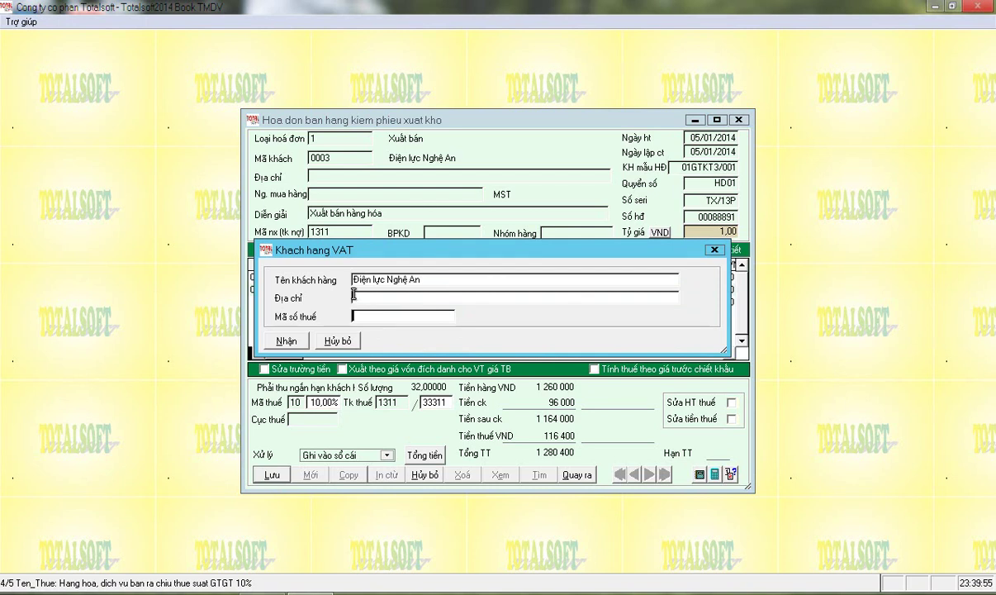
key(Return)
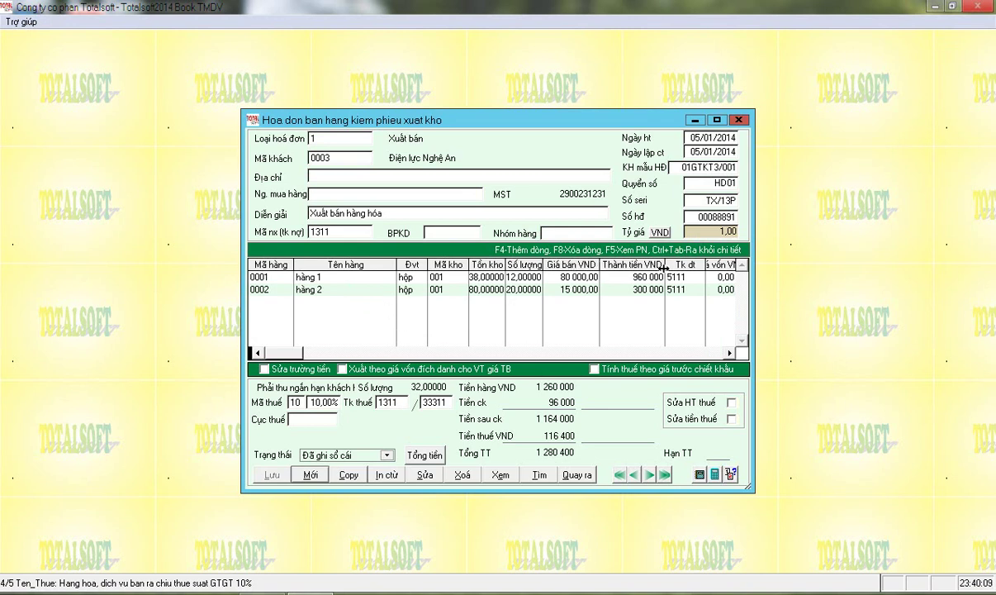
Widen the Giá vốn VND column, inspect row 2's account 1561, and list the sales reports
click(730, 352)
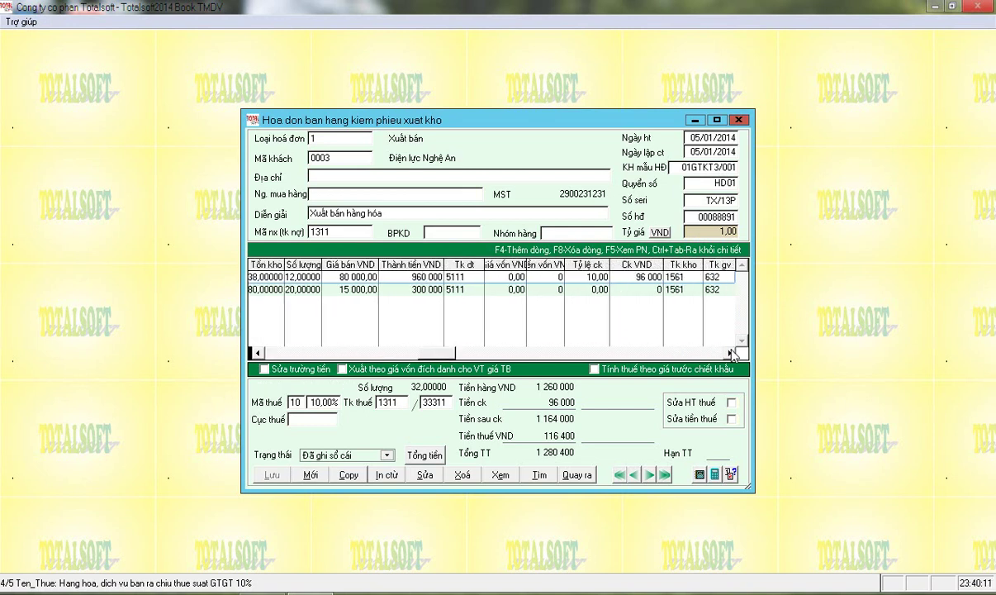
drag(528, 264, 597, 264)
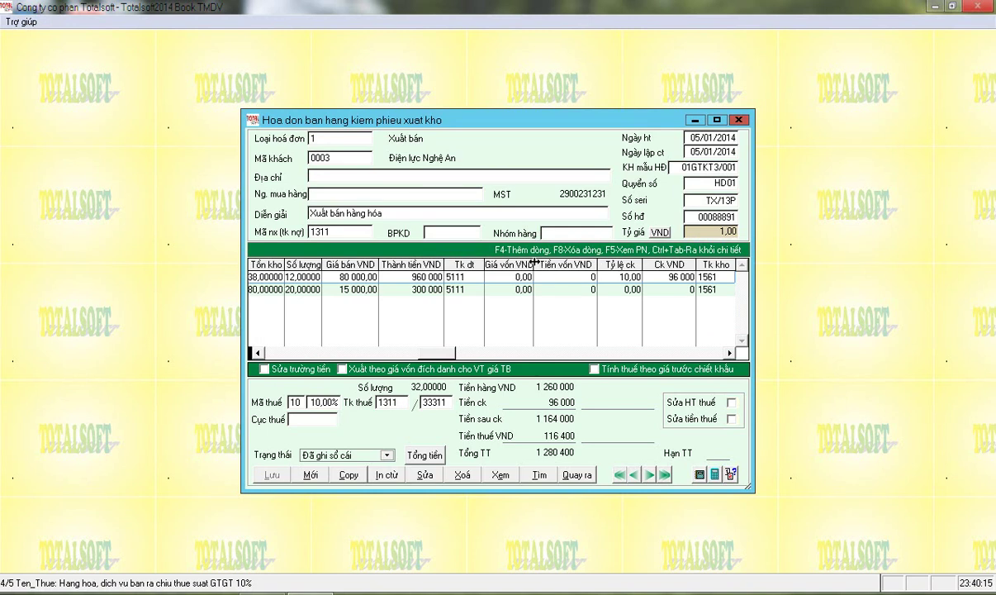
drag(532, 265, 550, 264)
key(Down)
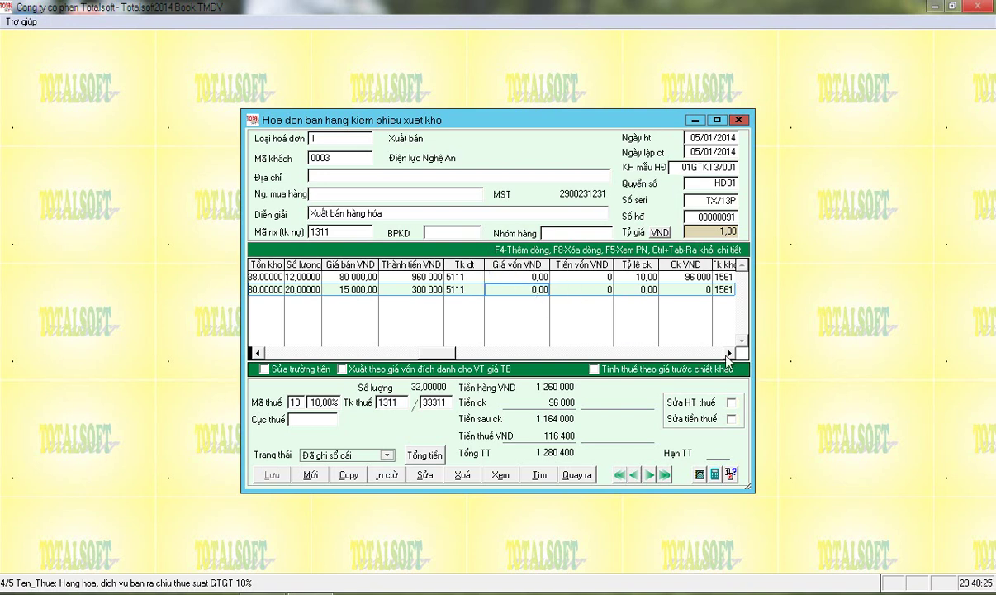
click(729, 354)
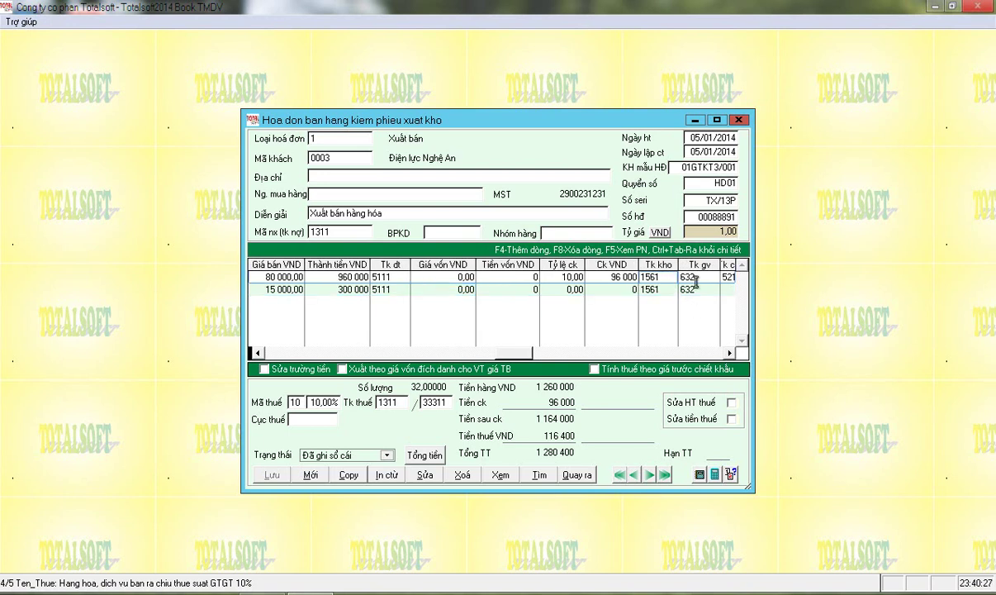
click(626, 289)
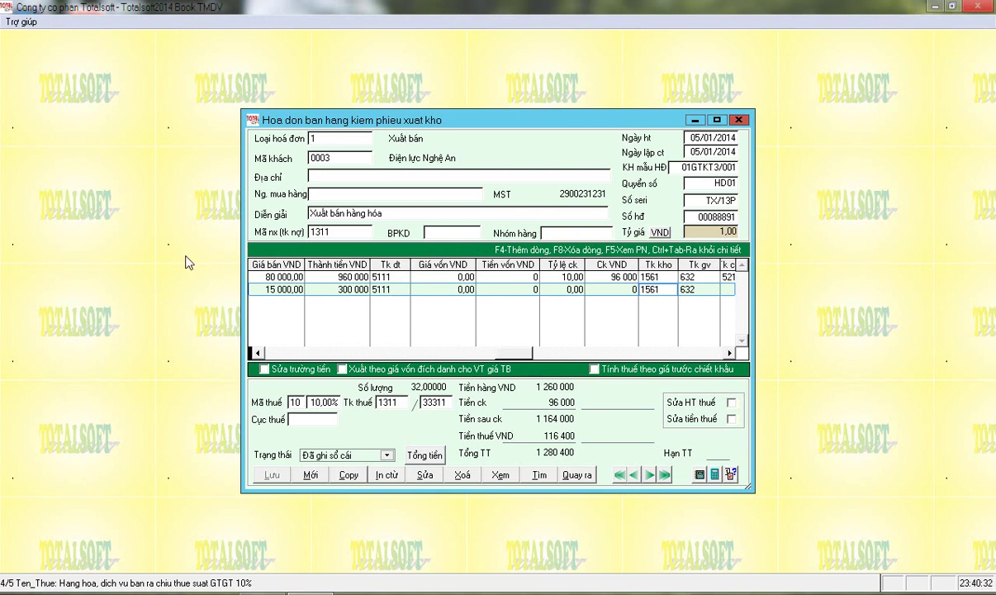
click(701, 475)
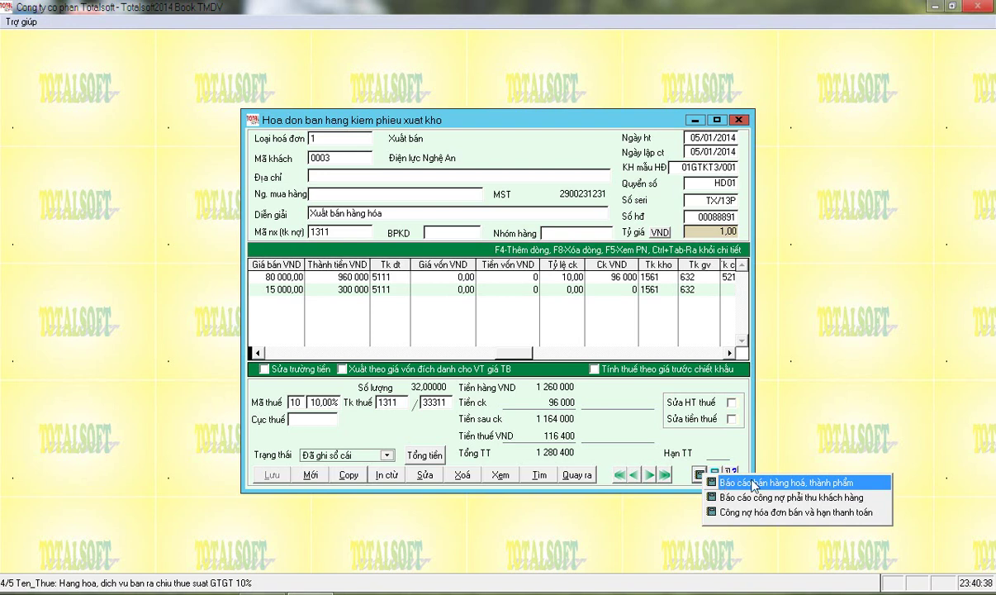
Finish updating the sales invoice, confirm with Có, and exit the form with Có
click(475, 415)
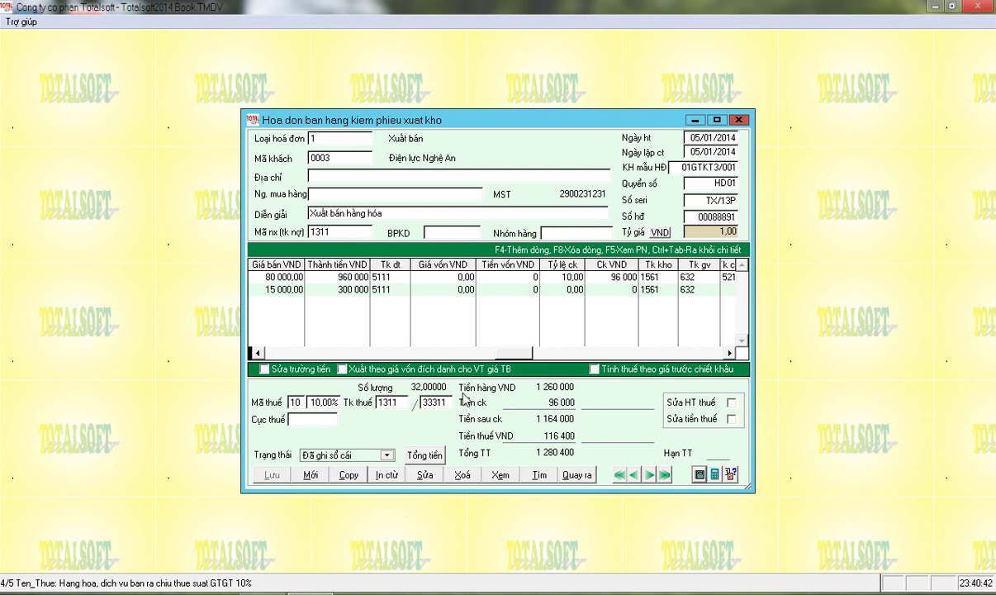
key(Escape)
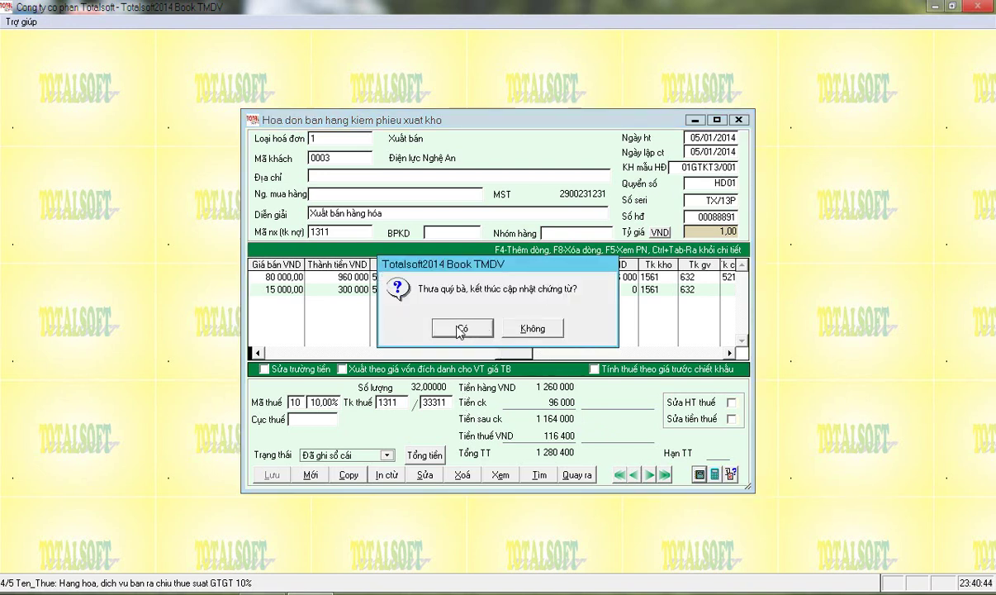
click(460, 329)
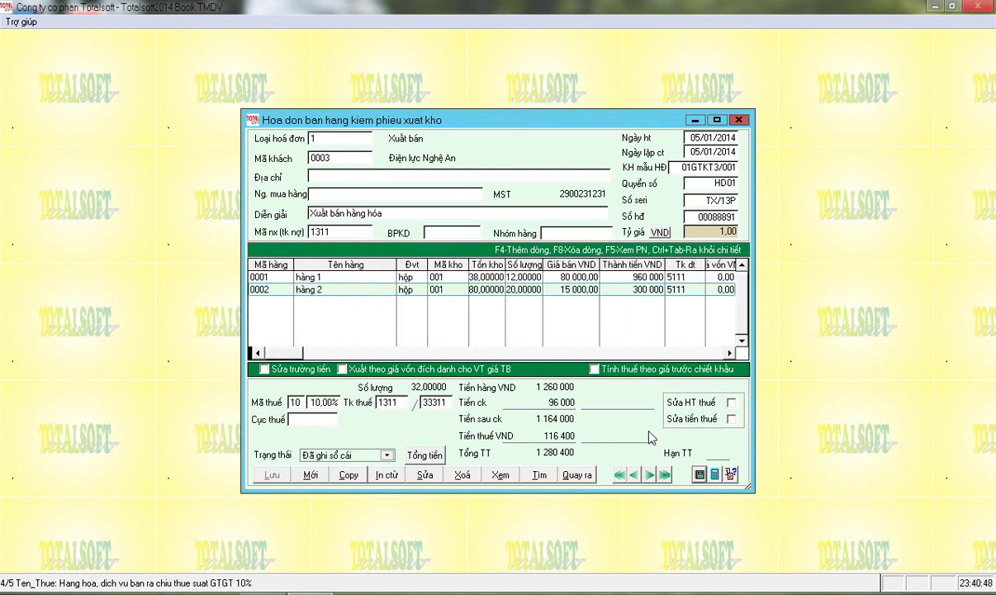
click(578, 476)
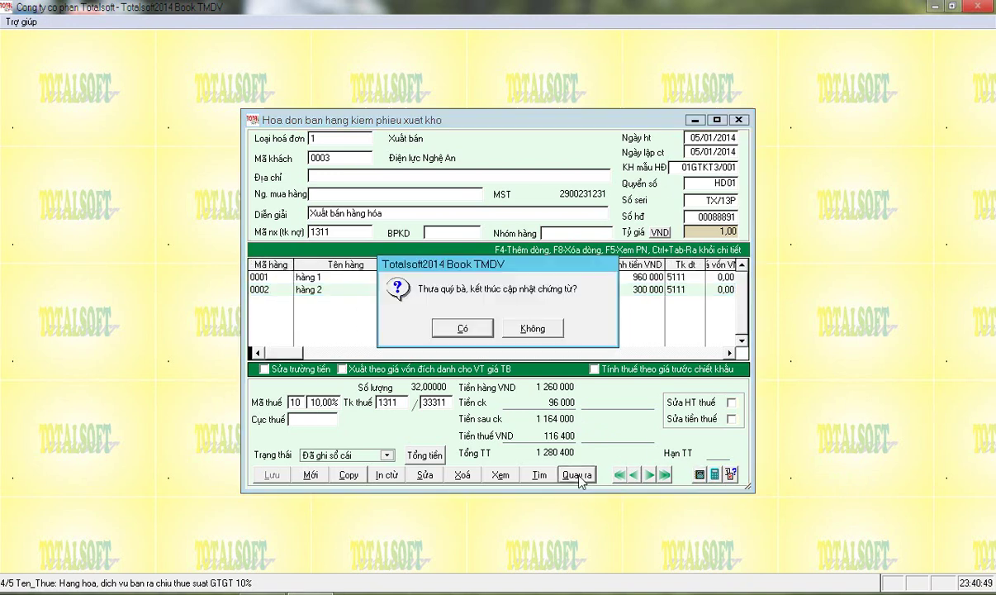
click(463, 331)
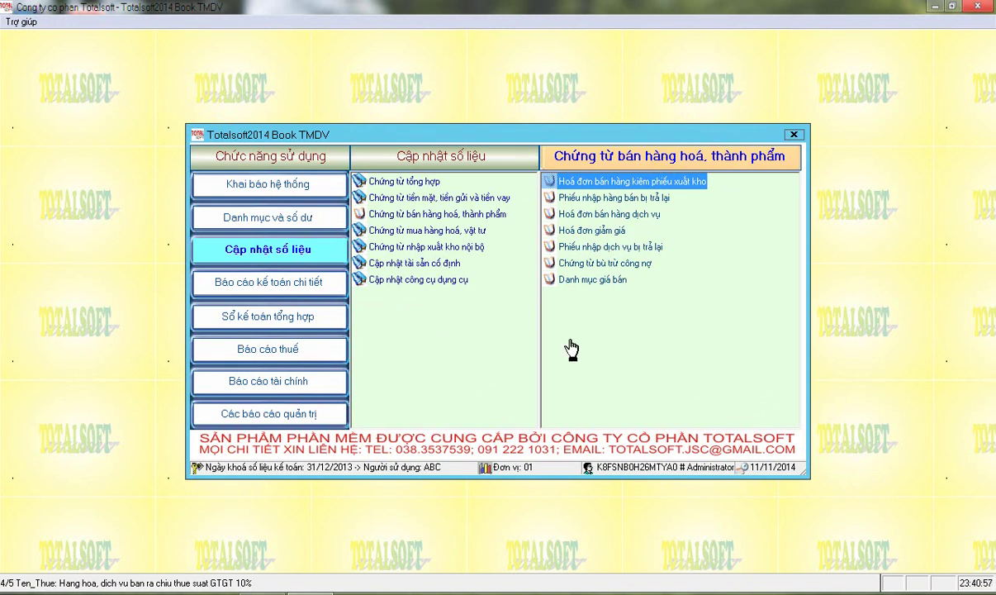
Open Hoá đơn bán hàng dịch vụ under Chứng từ bán hàng hoá, thành phẩm
double_click(592, 215)
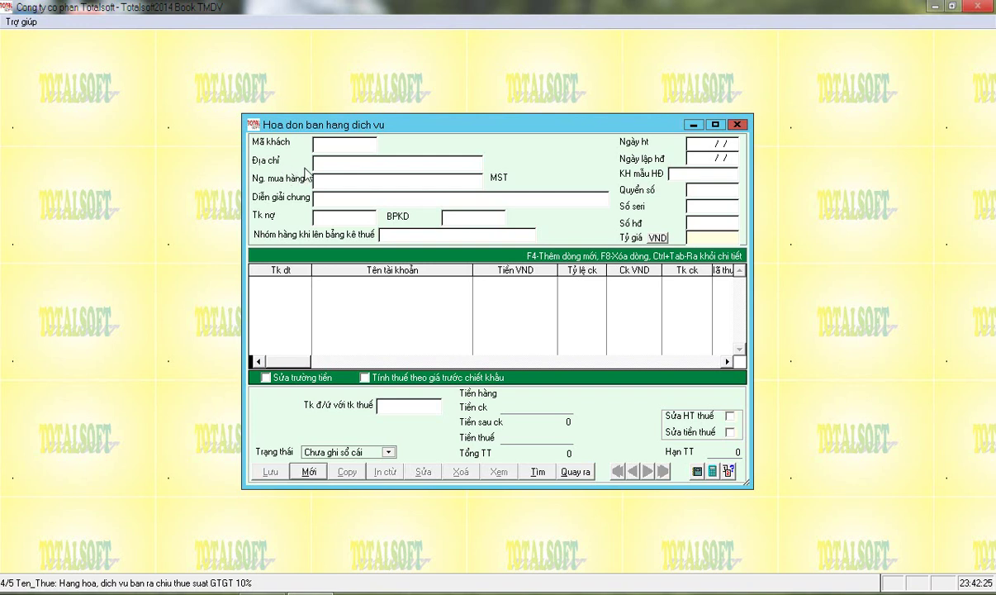
Start a new service invoice and choose customer 0003 Điện lực Nghệ An
key(alt+m)
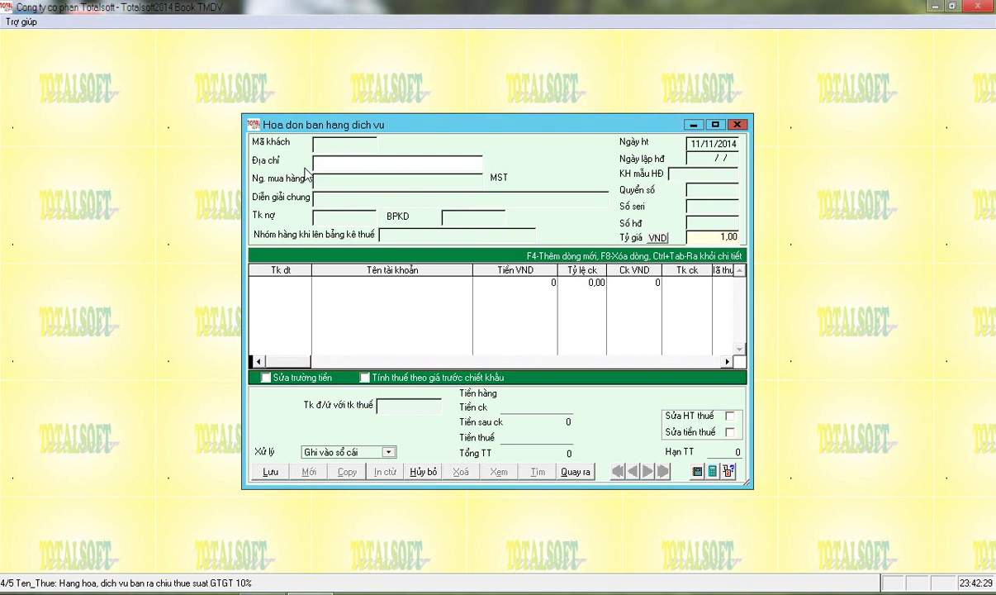
key(Return)
key(Down)
key(Up)
key(Down)
key(Down)
key(Down)
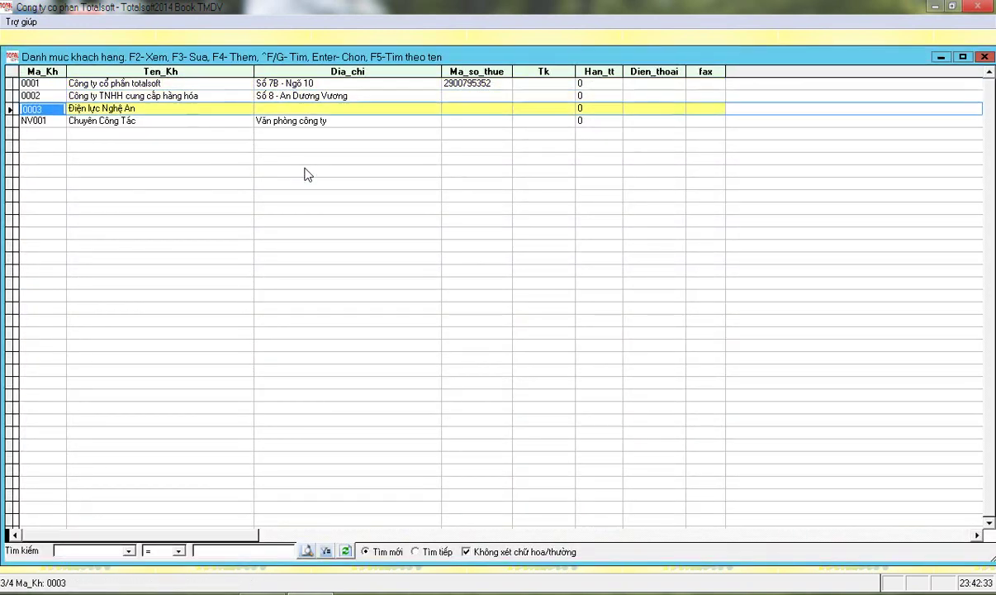
key(Up)
key(Return)
key(Return)
key(Return)
key(Return)
Enter debit account 1311, date 06/01/2014, form 01GTKT3/001, book HD01 and serial TX.13
text(13)
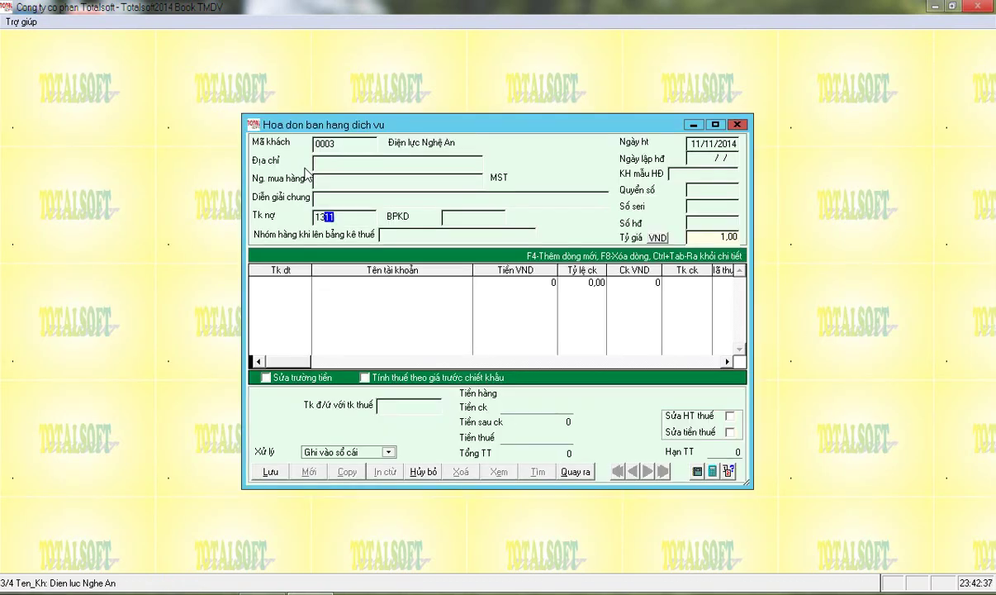
text(11)
key(Return)
text(0601)
key(Return)
key(Return)
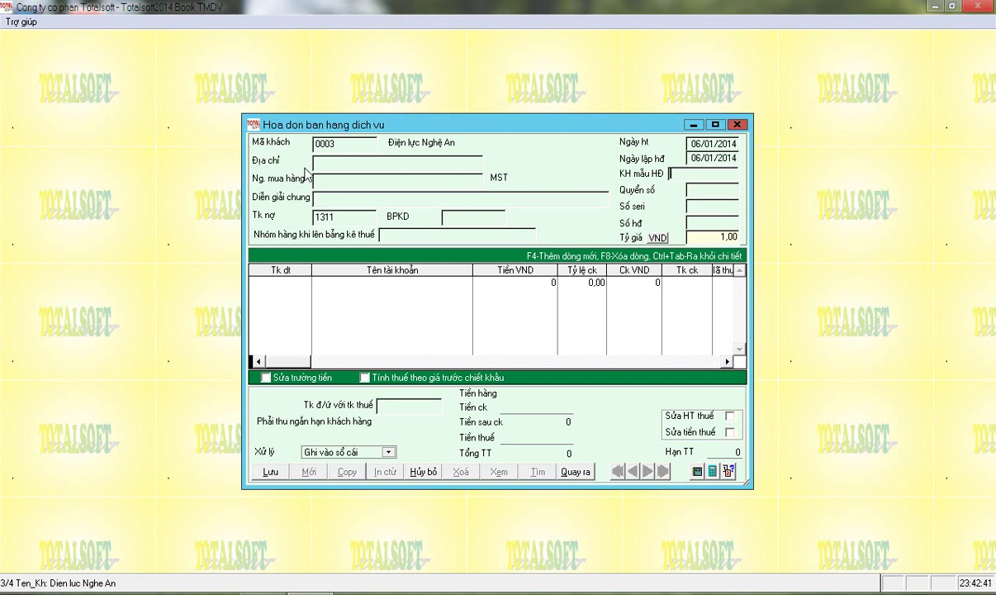
text(01GT)
text(KT3/)
text(001)
key(Return)
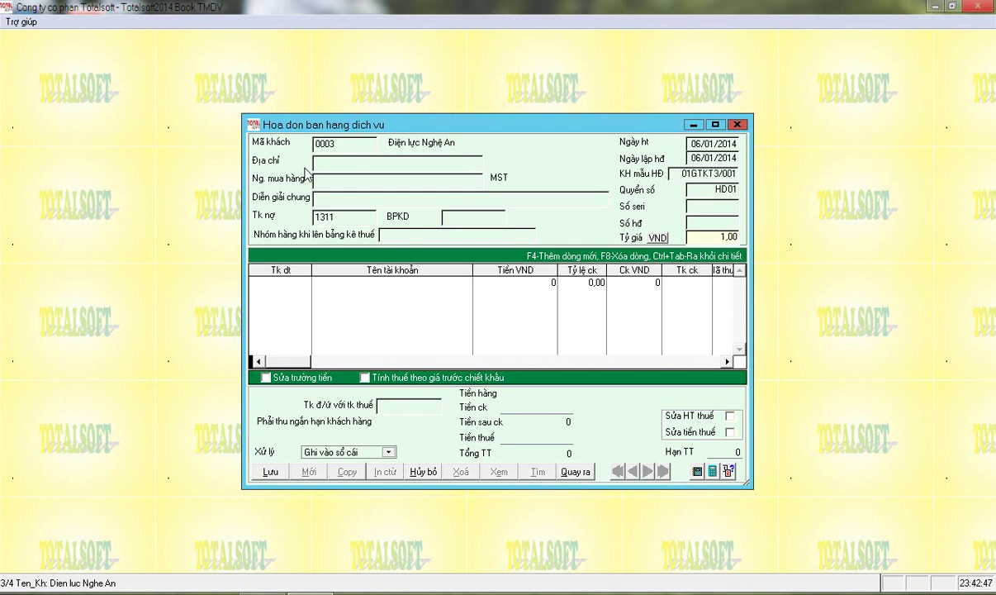
key(Return)
text(TX.13)
Confirm serial TX.13, keep invoice number 00088892, and set group 'Dịch vụ vận chuyển'
key(Return)
key(shift+Tab)
key(Tab)
text(Dhivi)
key(BackSpace)
key(BackSpace)
key(BackSpace)
key(BackSpace)
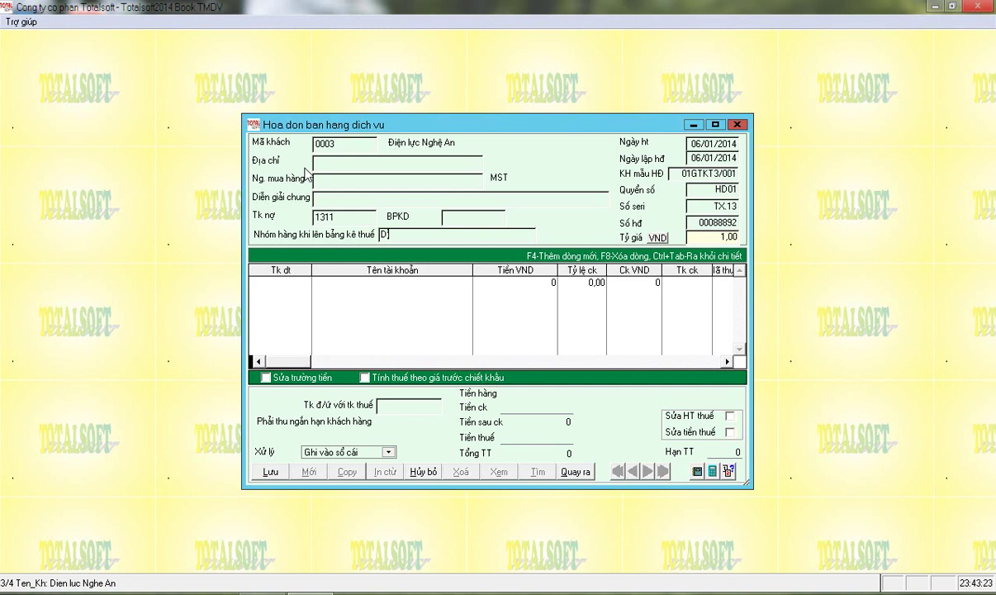
text(ichj vuj vaanj chuyeenr)
key(Return)
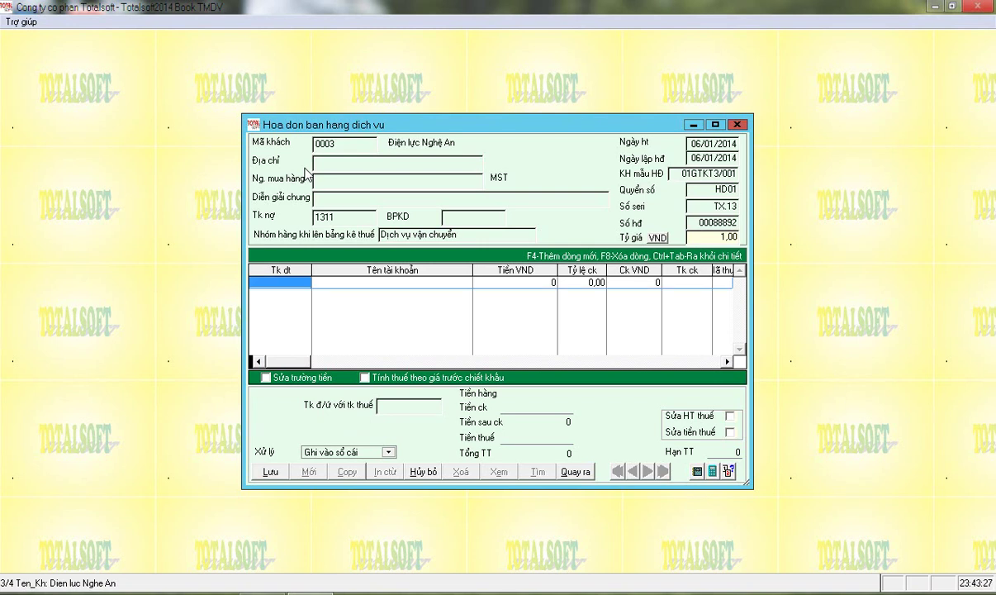
Add a line for account 5113 Doanh thu cung cấp dịch vụ worth 15 000 000
text(5111)
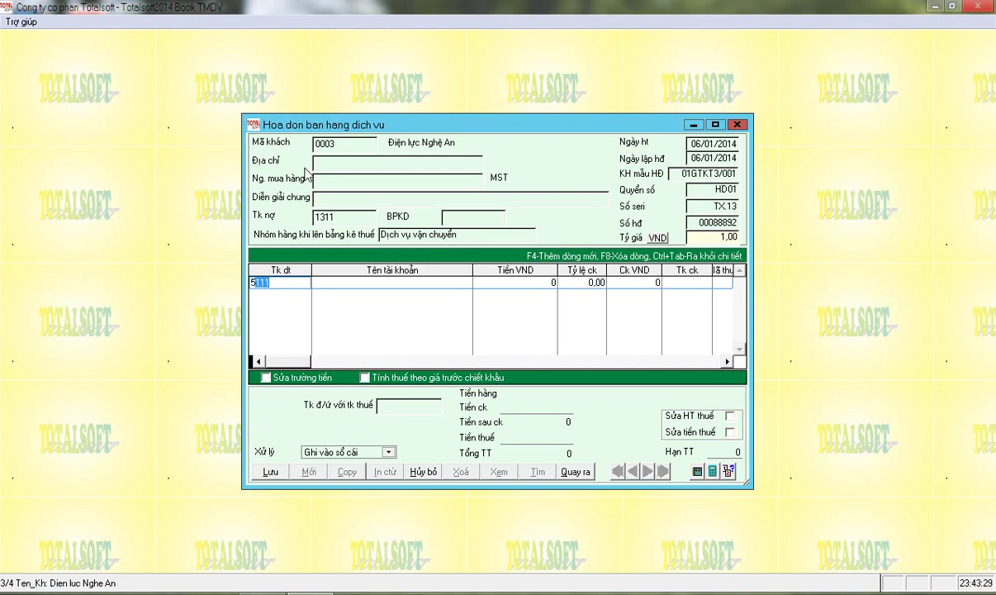
key(Return)
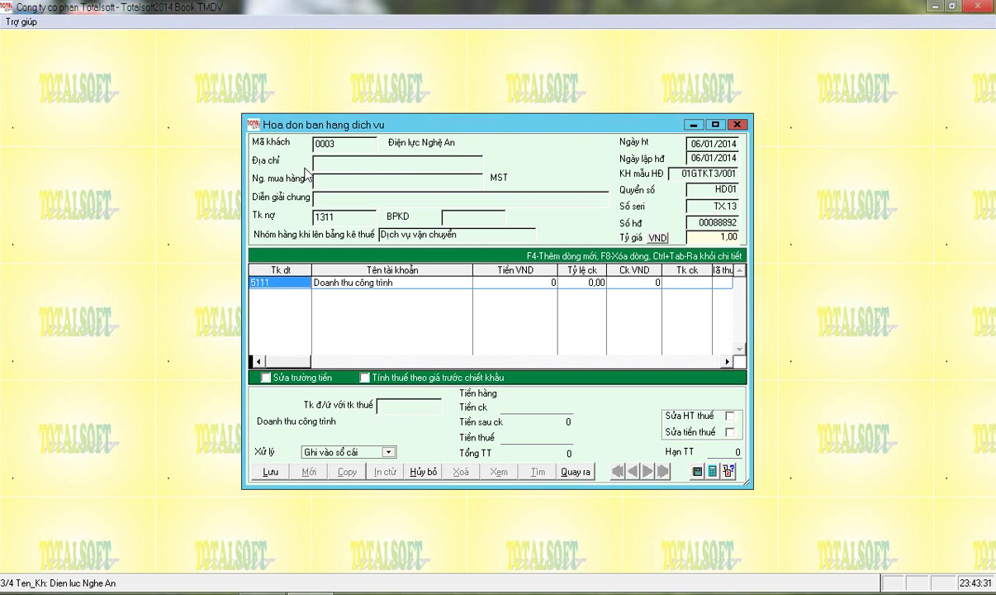
key(F2)
key(Down)
key(Down)
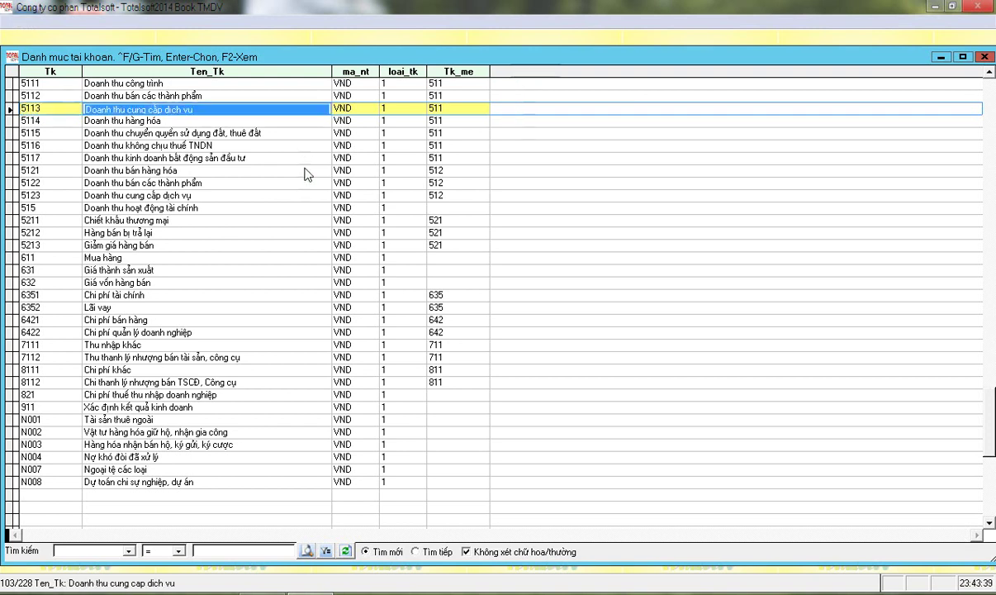
key(Return)
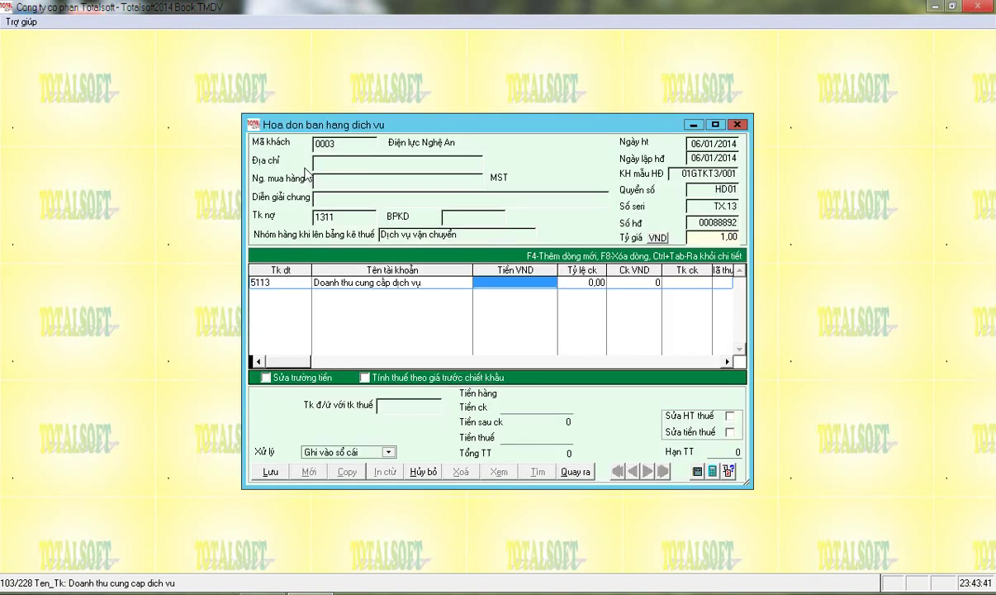
text(15 000 000)
key(Return)
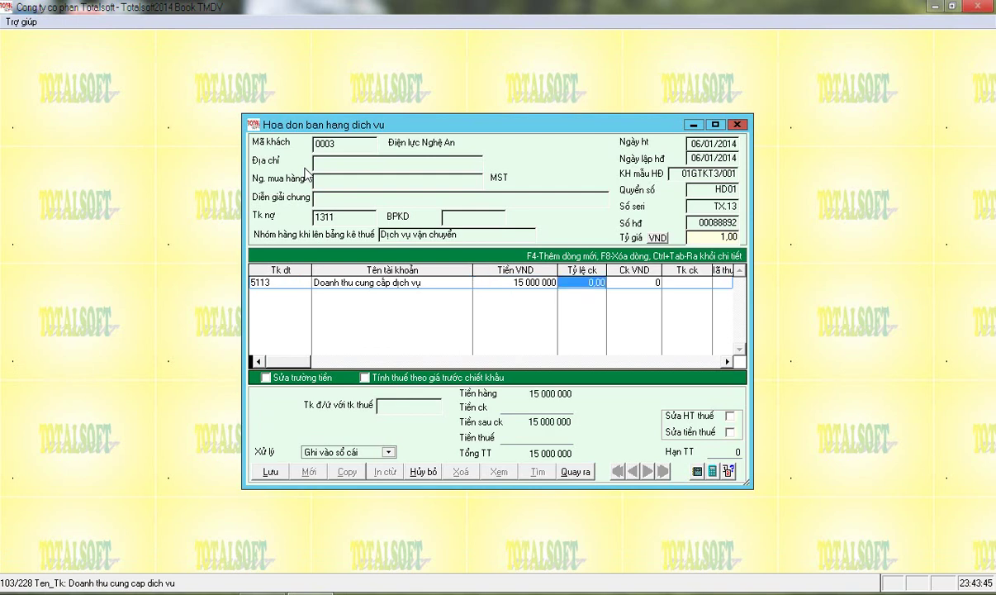
key(Return)
key(Return)
key(Return)
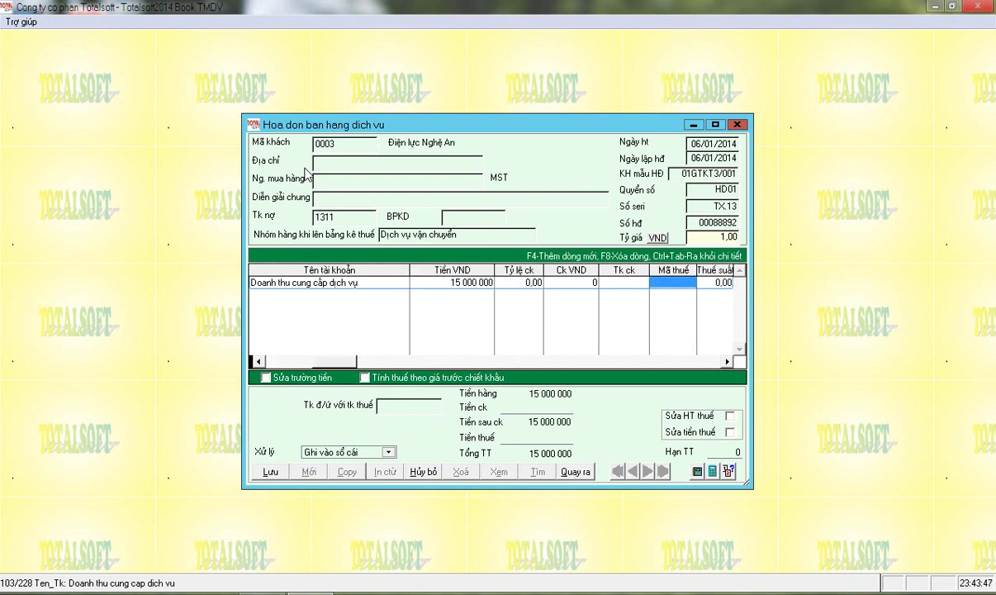
Apply VAT code 10, giving 1 500 000 tax and a 16 500 000 total
key(Return)
key(Down)
key(Down)
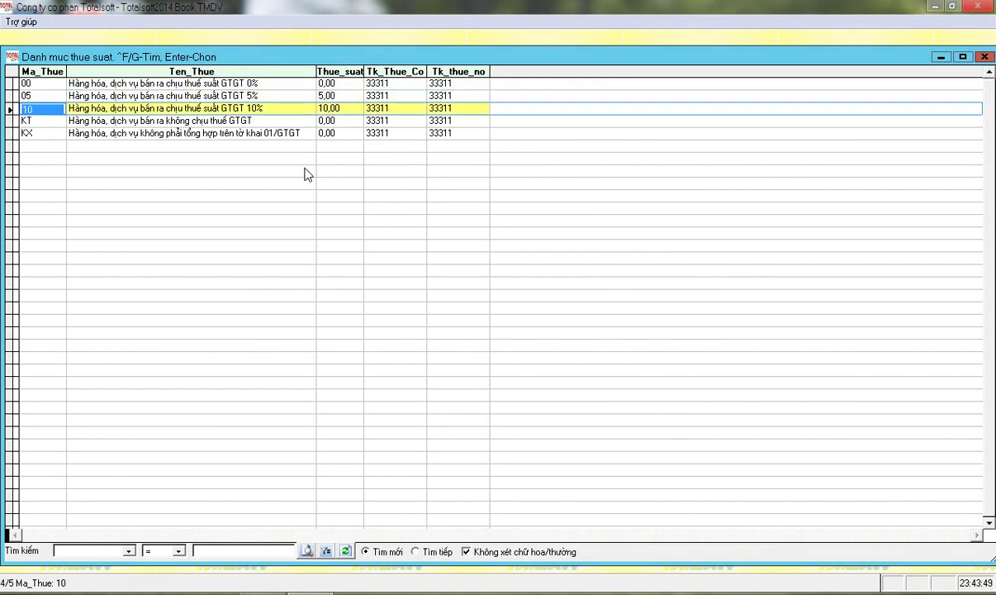
key(Return)
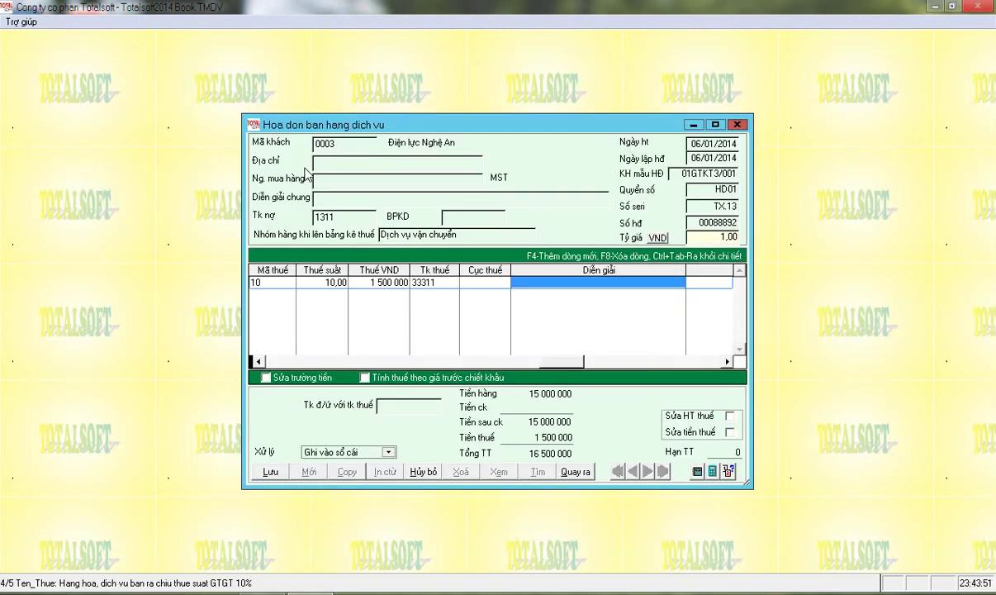
key(Return)
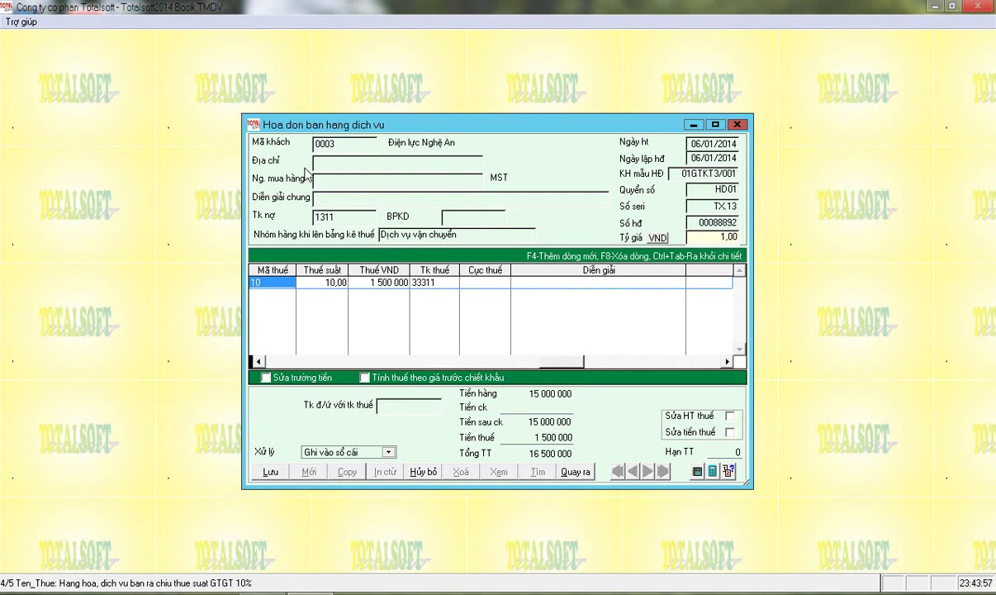
key(Return)
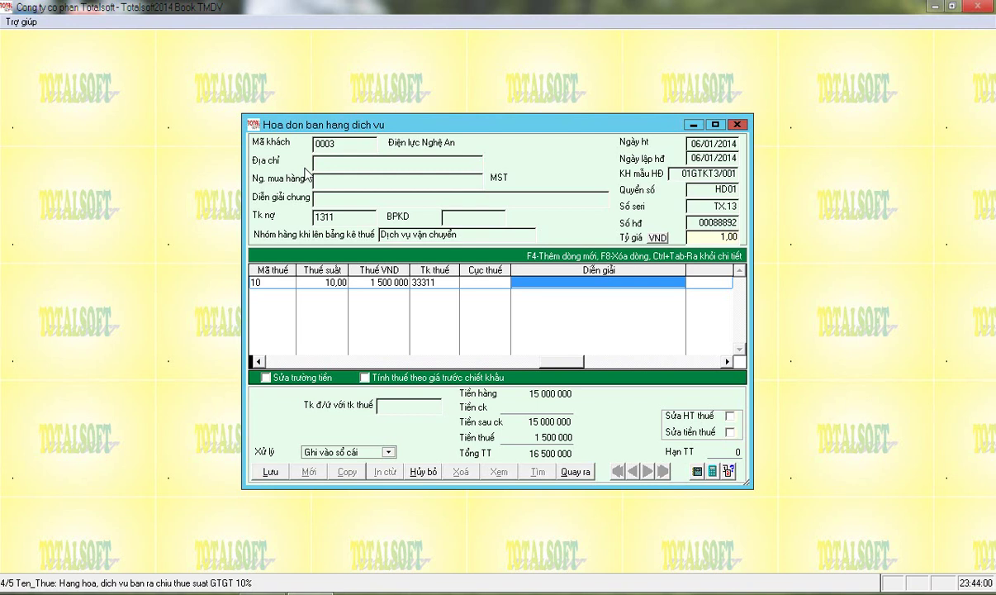
key(Return)
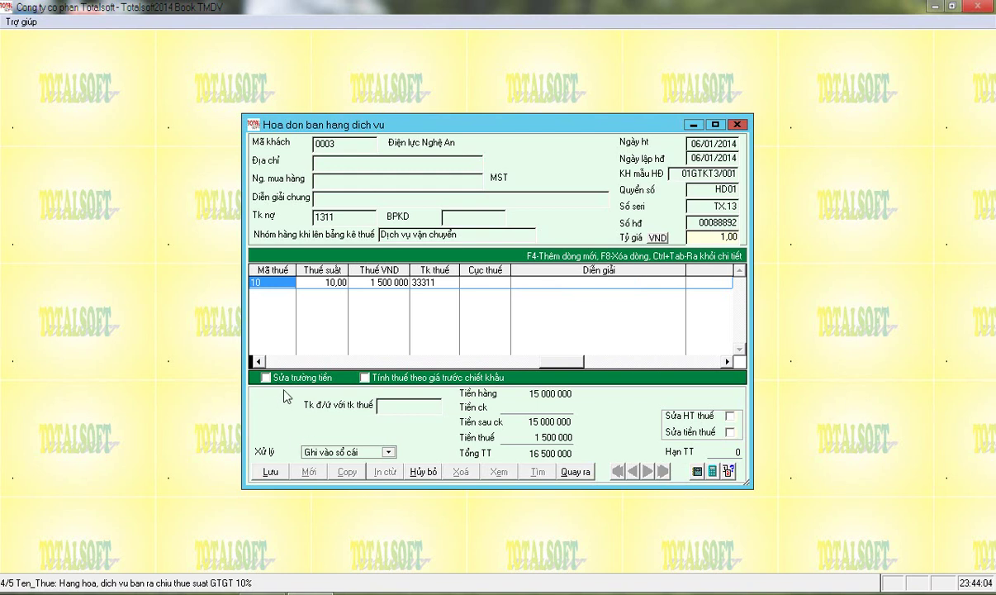
Enable Sửa tiền thuế for the tax amount and save the invoice
click(366, 283)
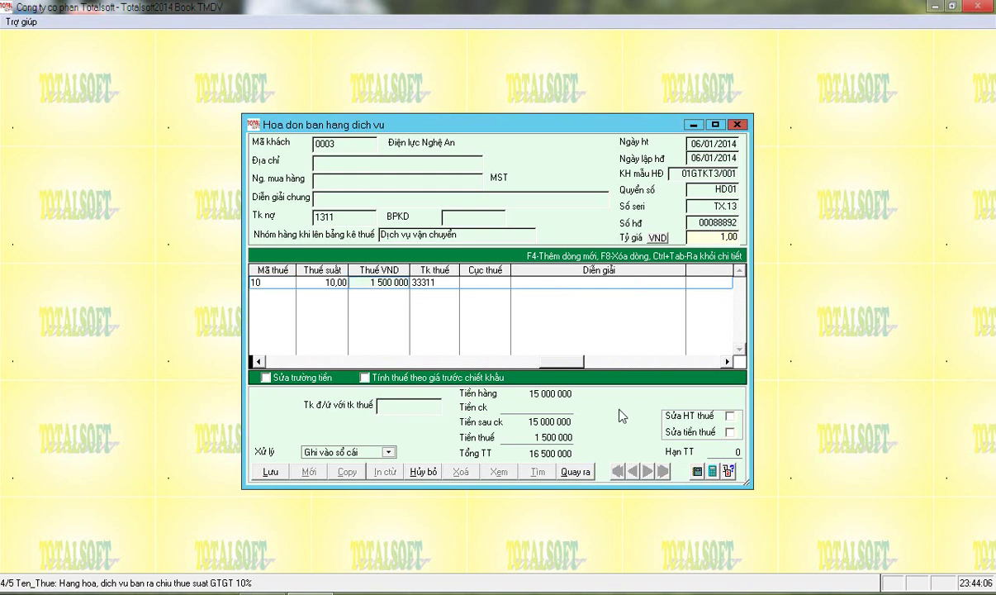
click(729, 433)
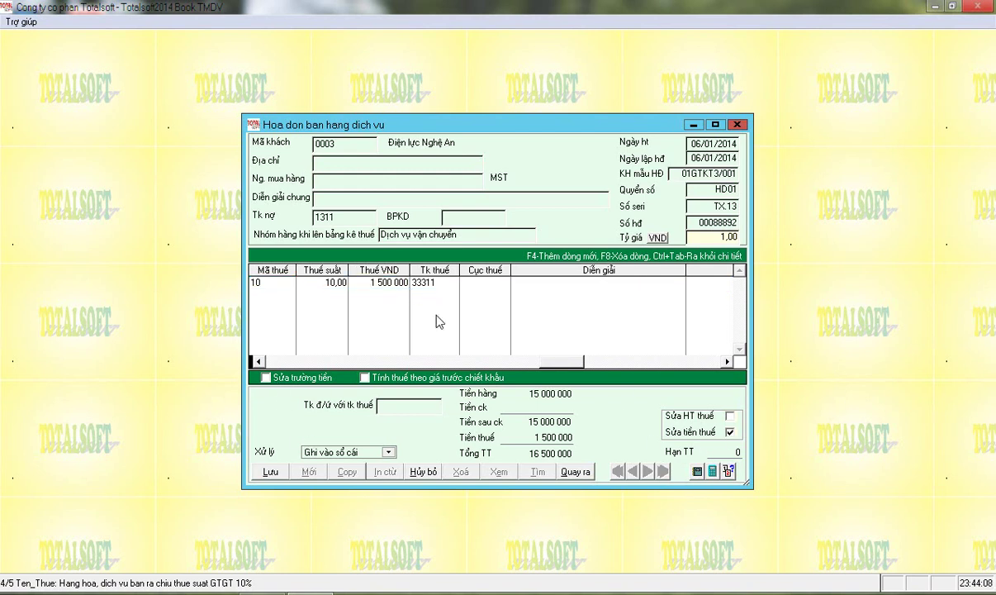
click(351, 282)
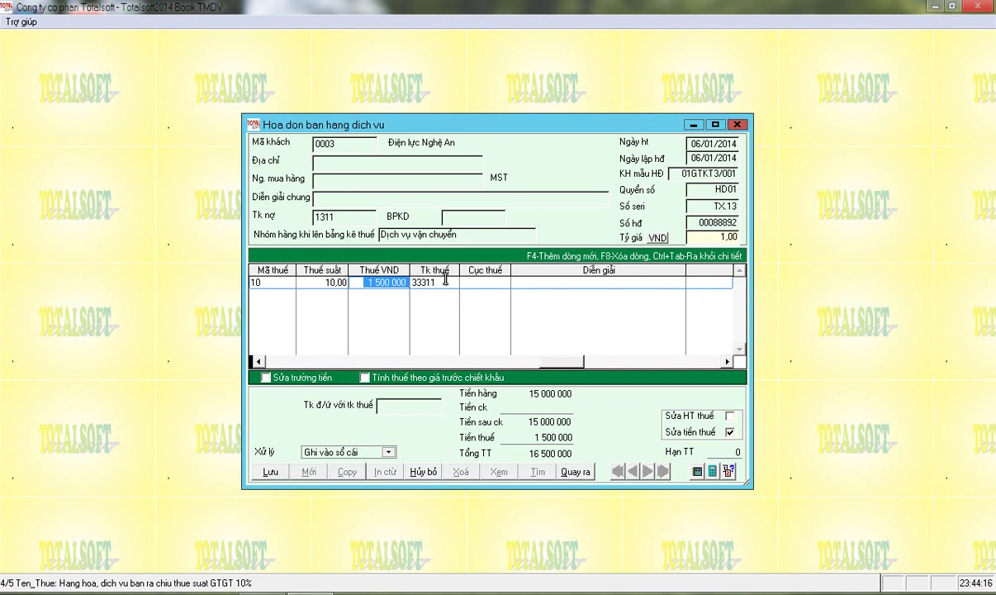
click(276, 476)
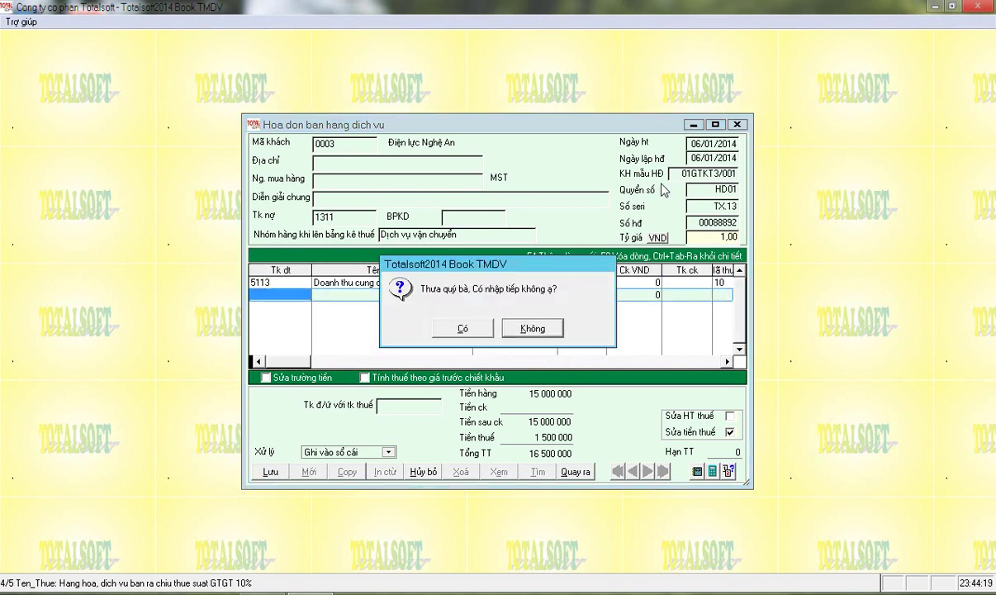
Decline further entry, accept the VAT customer details to post, and close the invoice
key(Return)
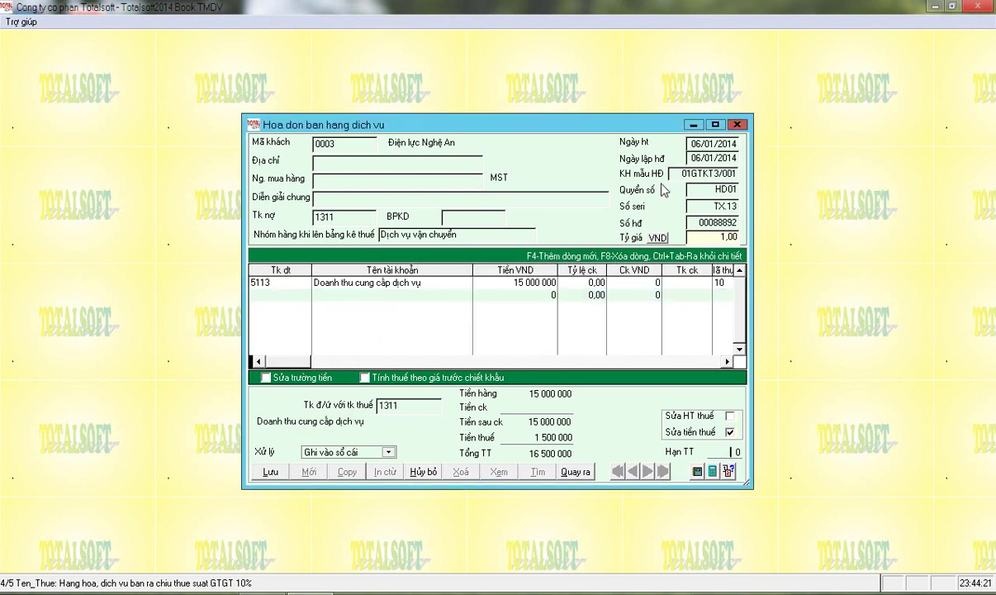
key(Return)
key(Return)
key(Return)
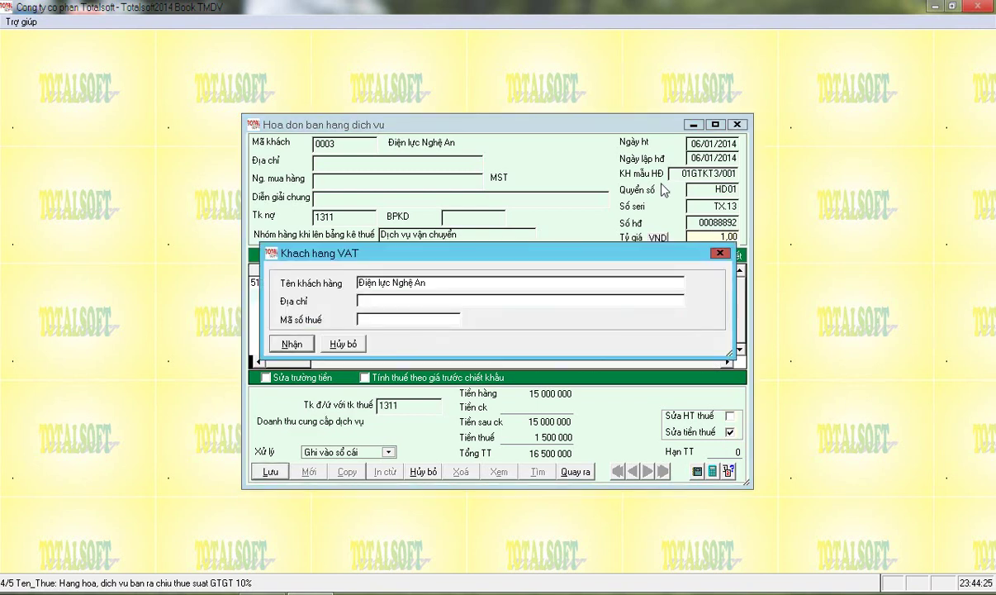
key(Return)
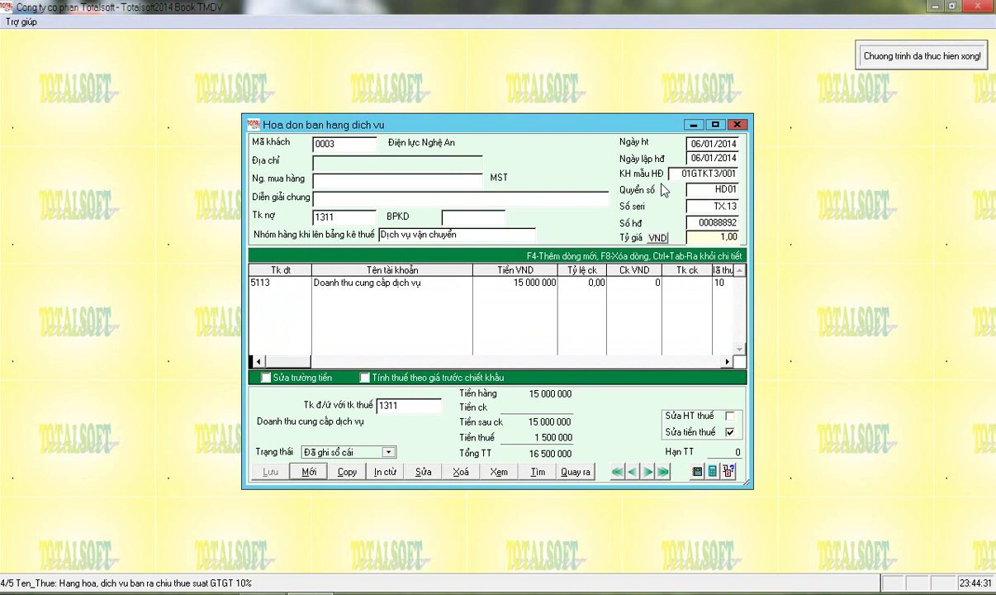
key(Escape)
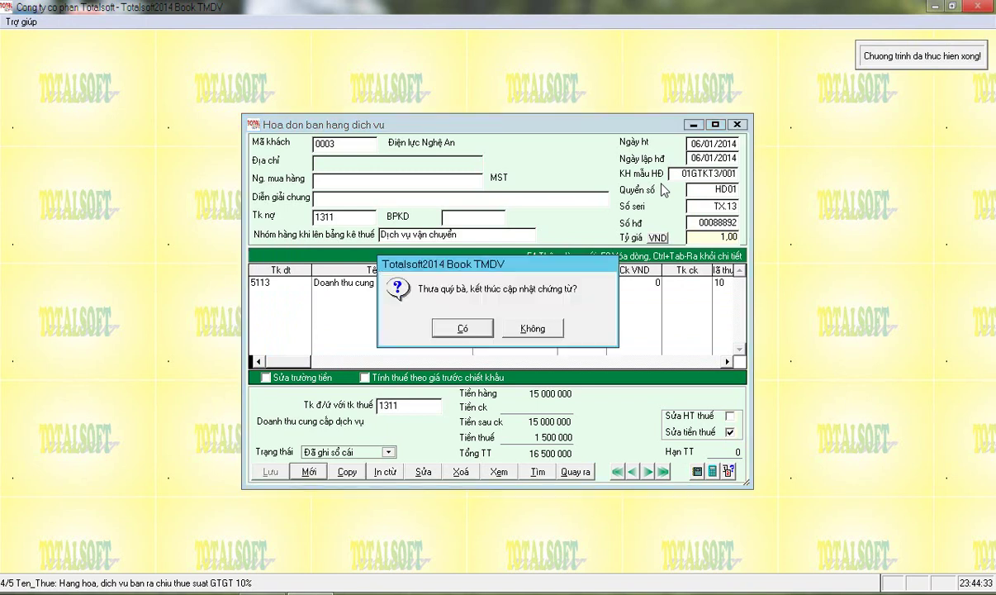
key(Return)
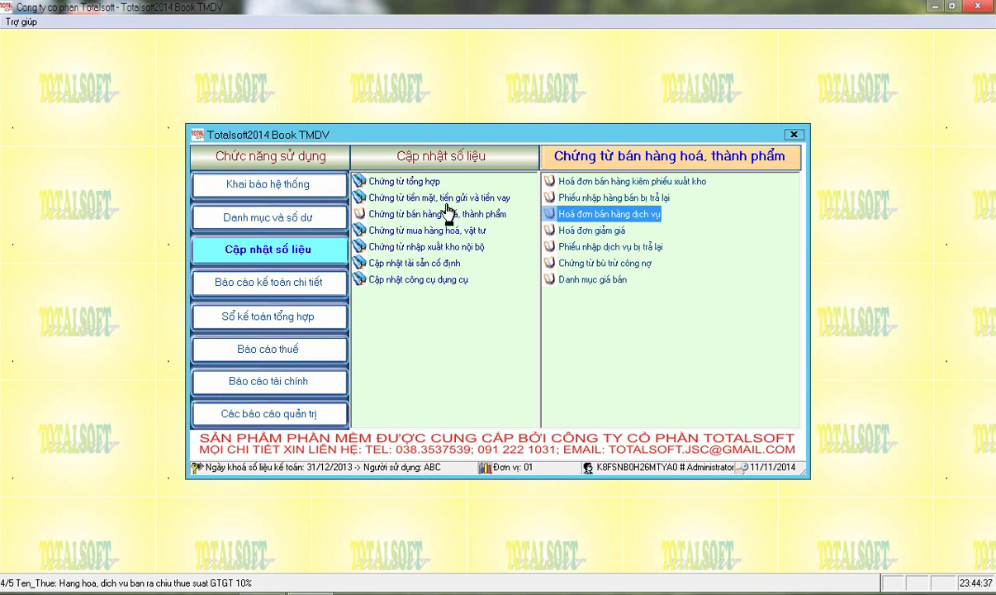
Under Chứng từ tiền mặt, tiền gửi và tiền vay, open Giấy báo có (thu) của ngân hàng
click(413, 198)
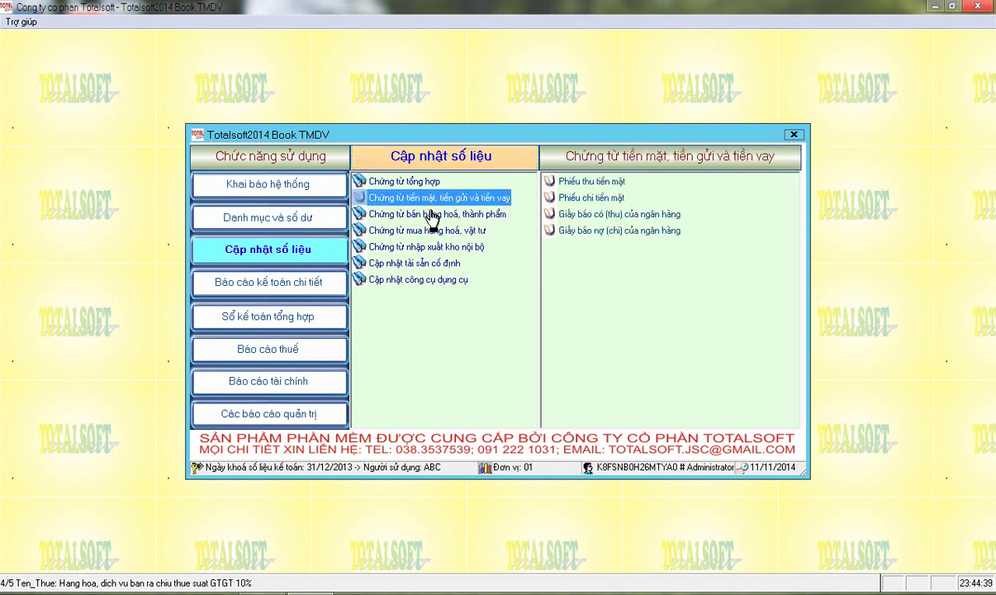
click(547, 181)
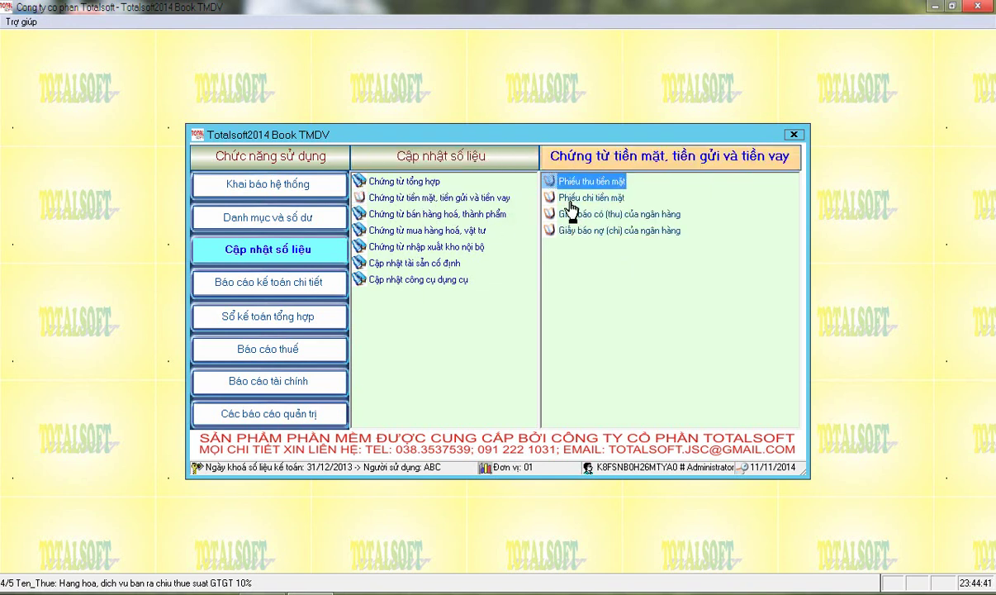
click(563, 215)
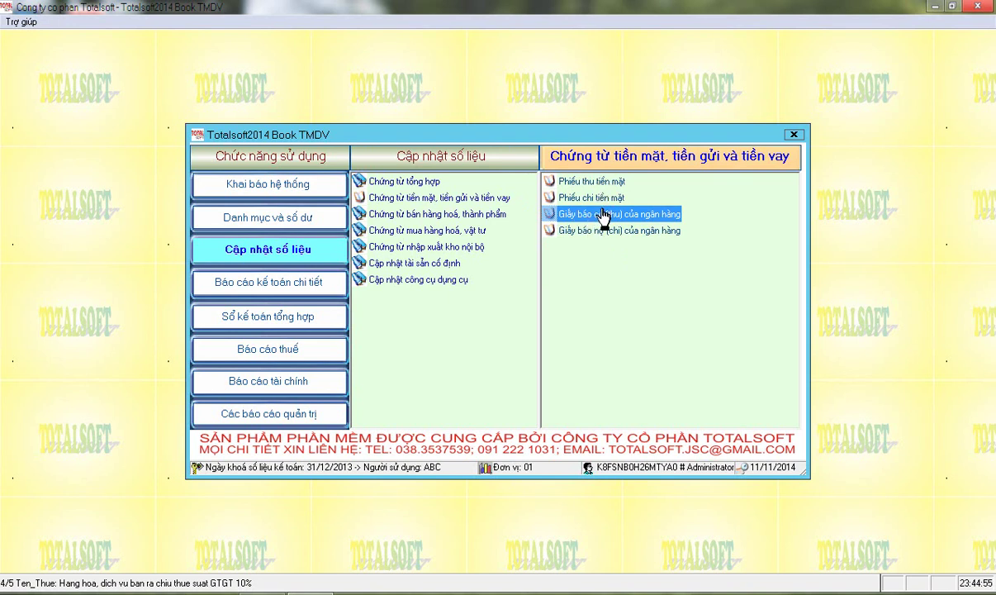
double_click(603, 214)
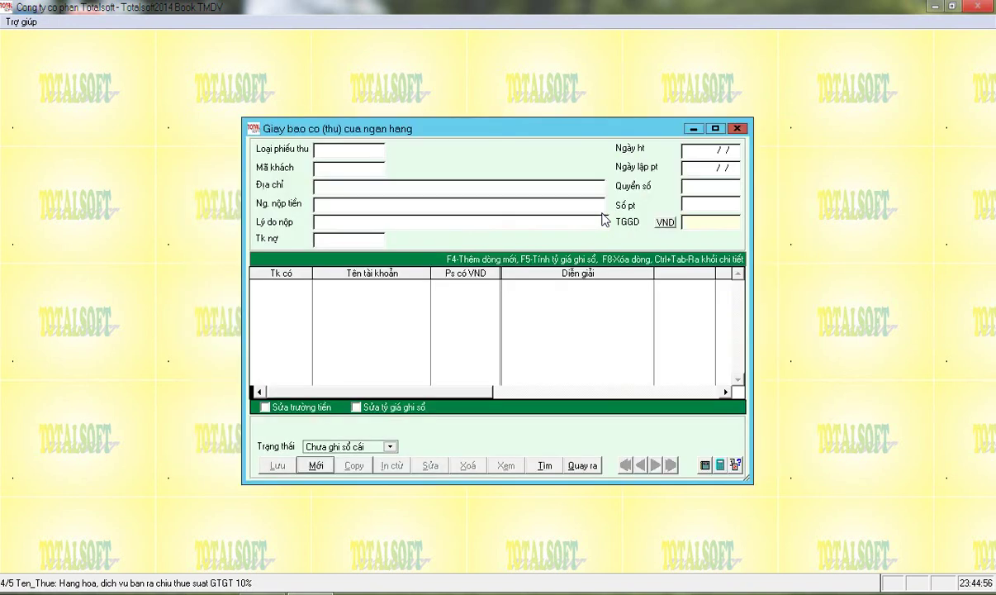
Start a bank credit note for customer 0003, debit account 11211, dated 07/01/2014
key(Return)
key(Return)
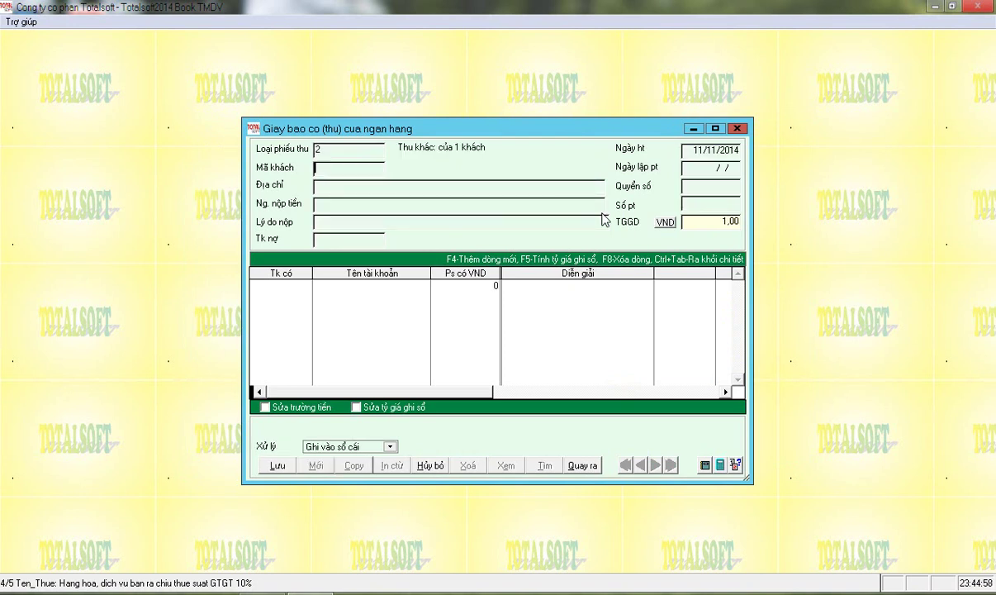
key(Return)
key(Down)
key(Down)
key(Down)
key(Up)
key(Return)
key(Return)
key(Return)
key(Return)
text(1111)
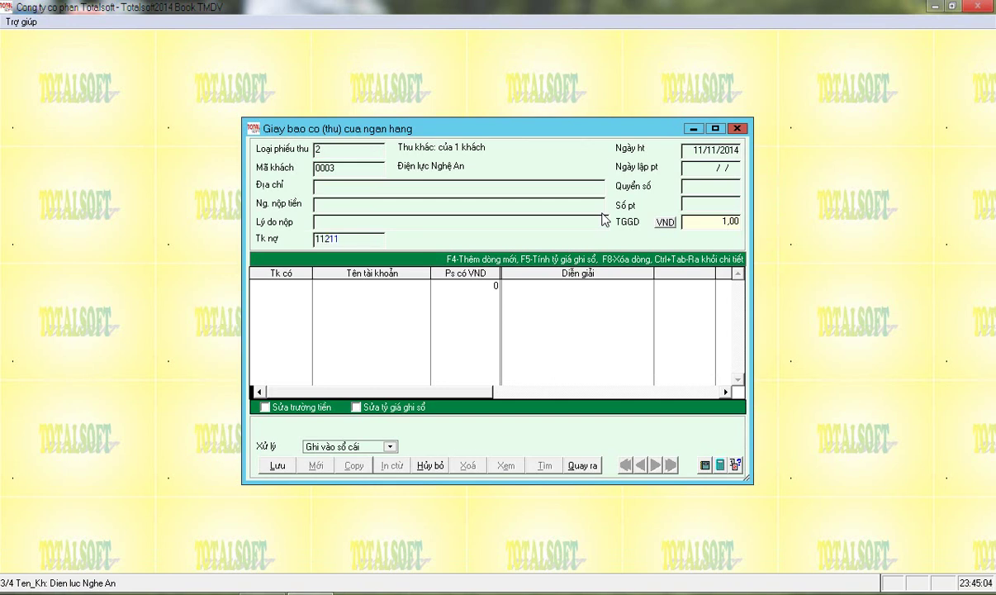
key(Return)
text(07/0)
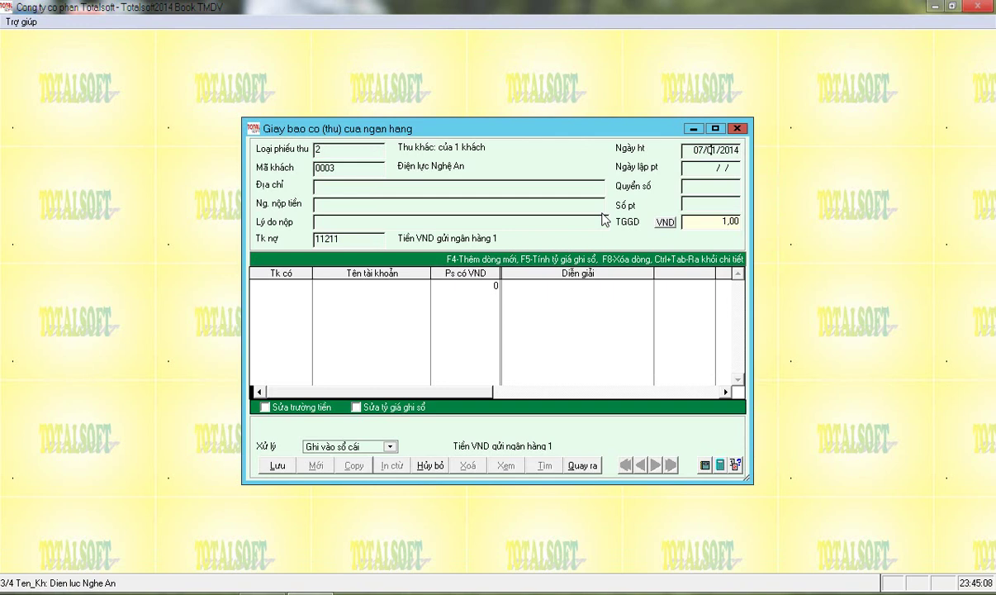
text(1)
key(Return)
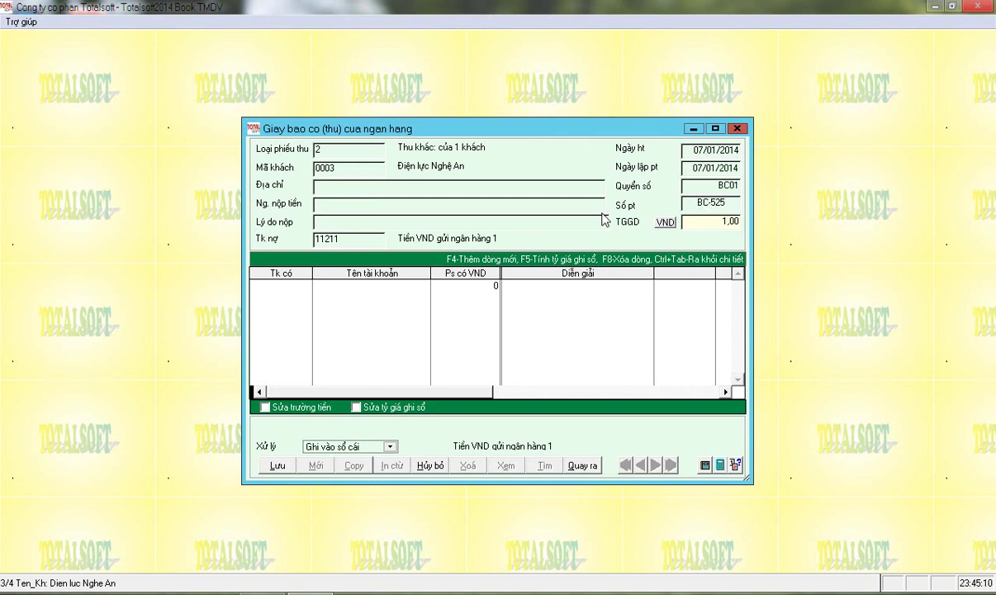
Add a line crediting 1311 for 20 000 000 and save the credit note
key(Return)
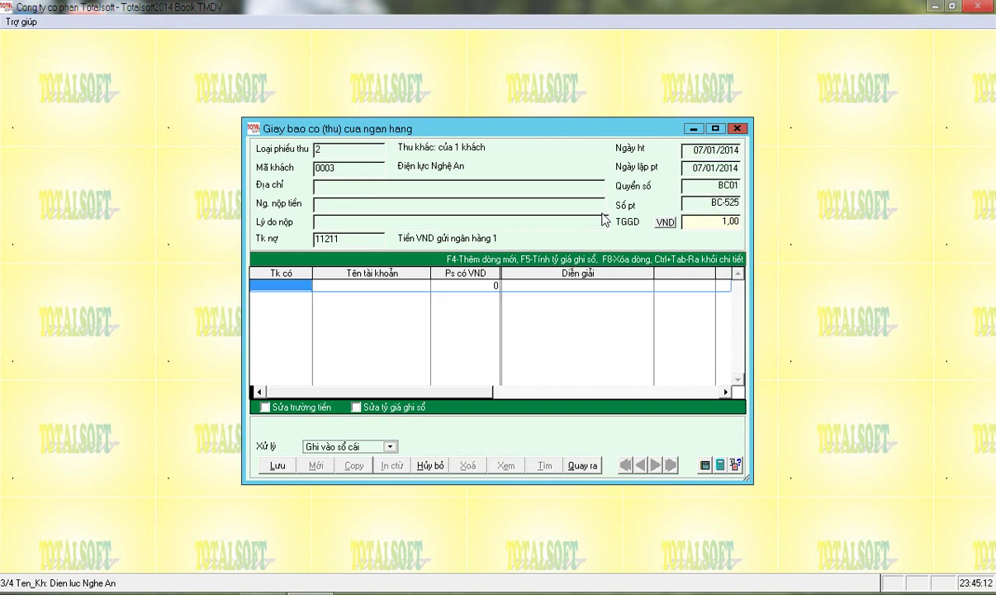
text(1311)
key(Return)
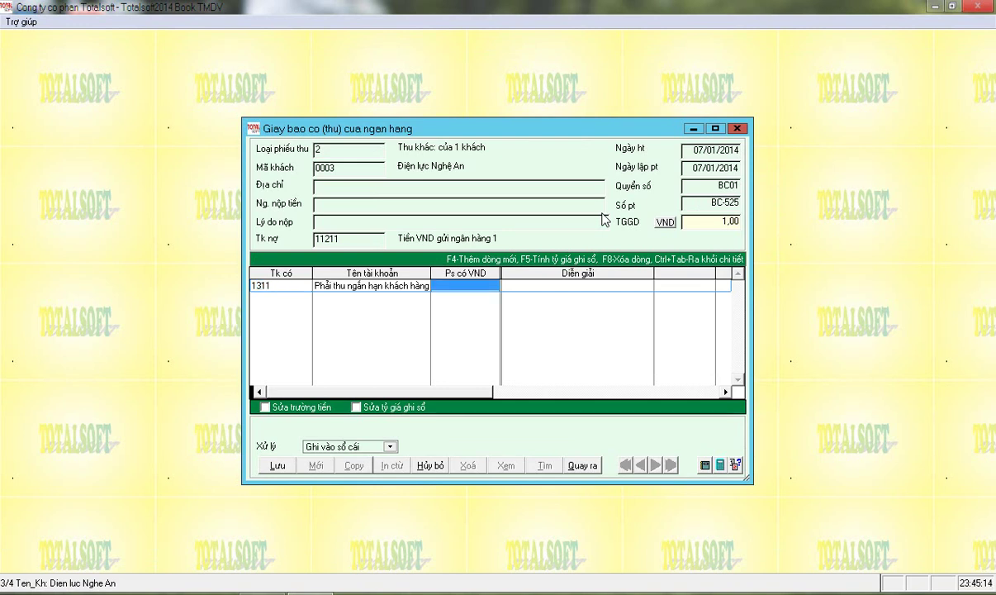
text(20000000)
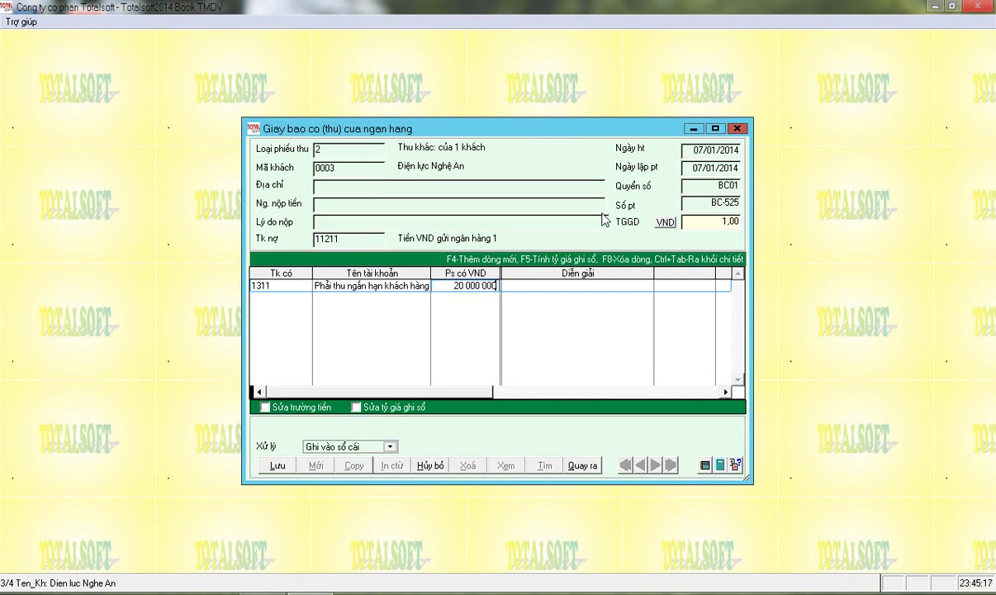
key(Return)
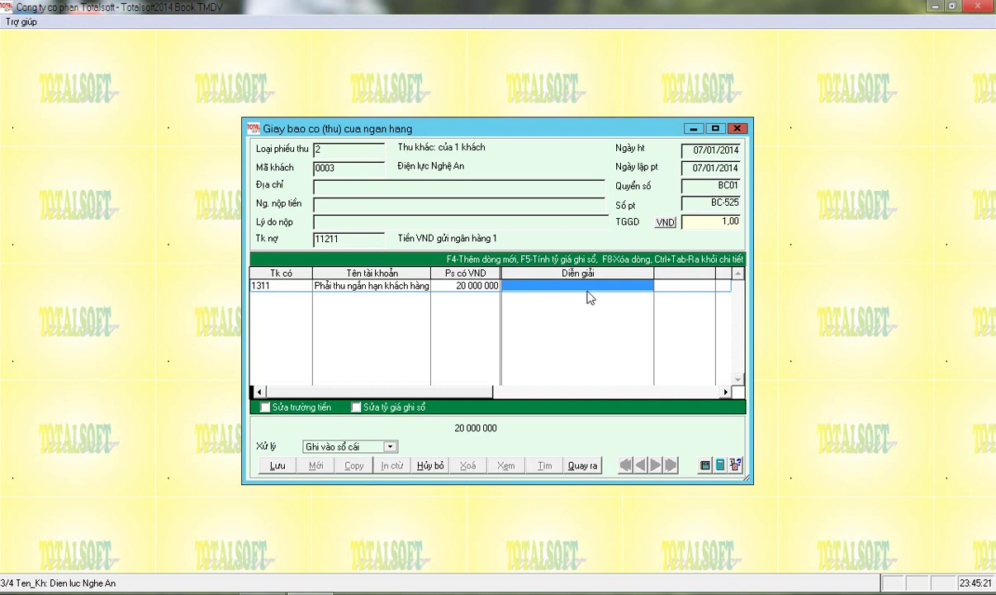
click(277, 465)
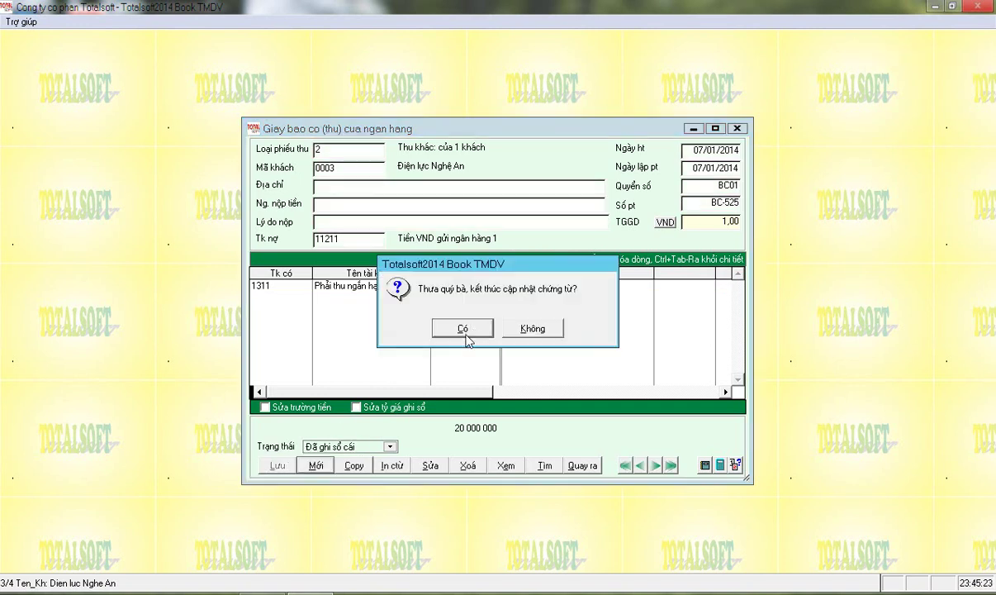
Close the credit note and run Sổ chi tiết công nợ for account 1311, customer 0003
click(466, 328)
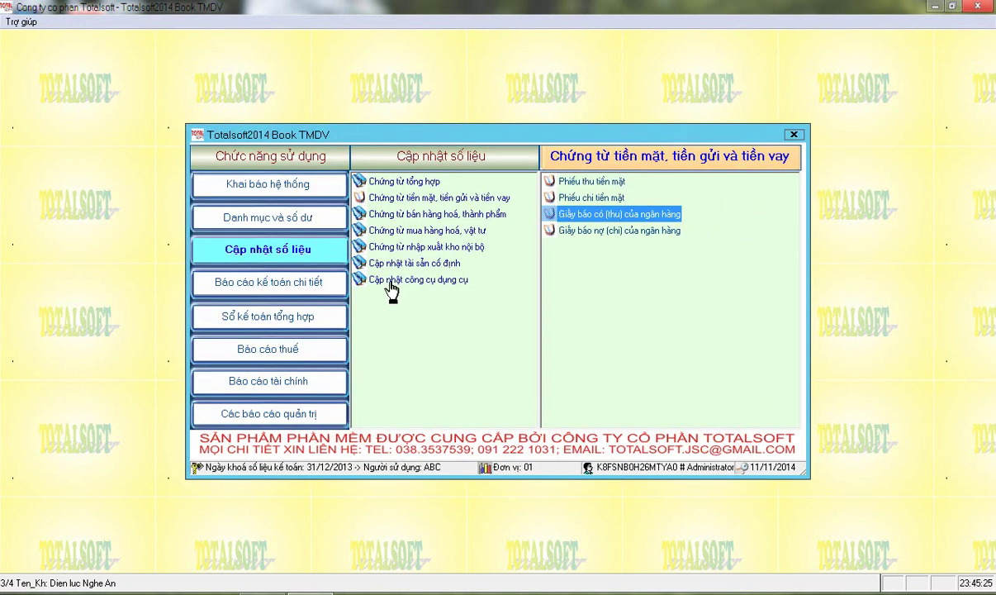
click(271, 289)
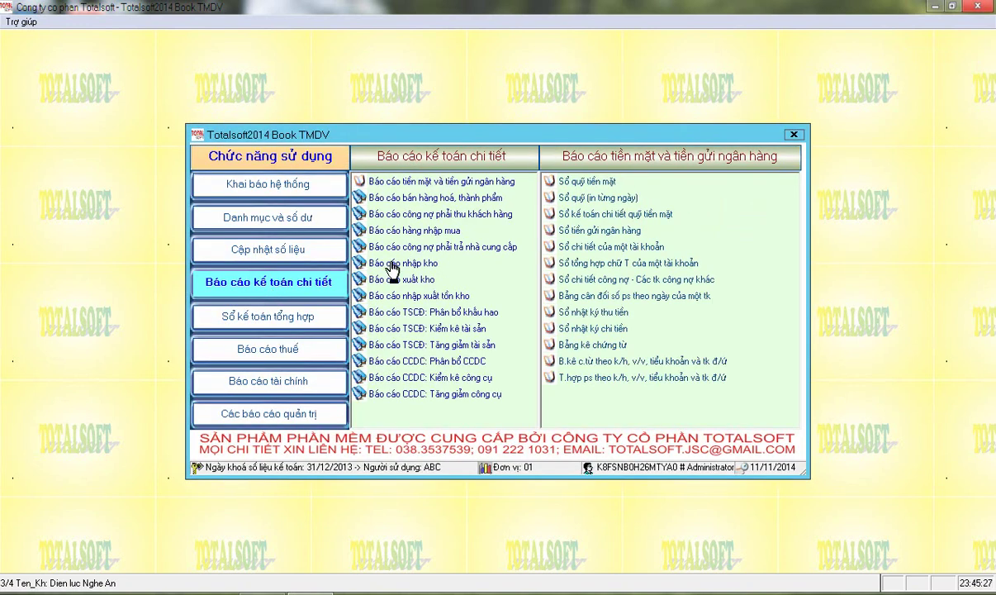
click(413, 215)
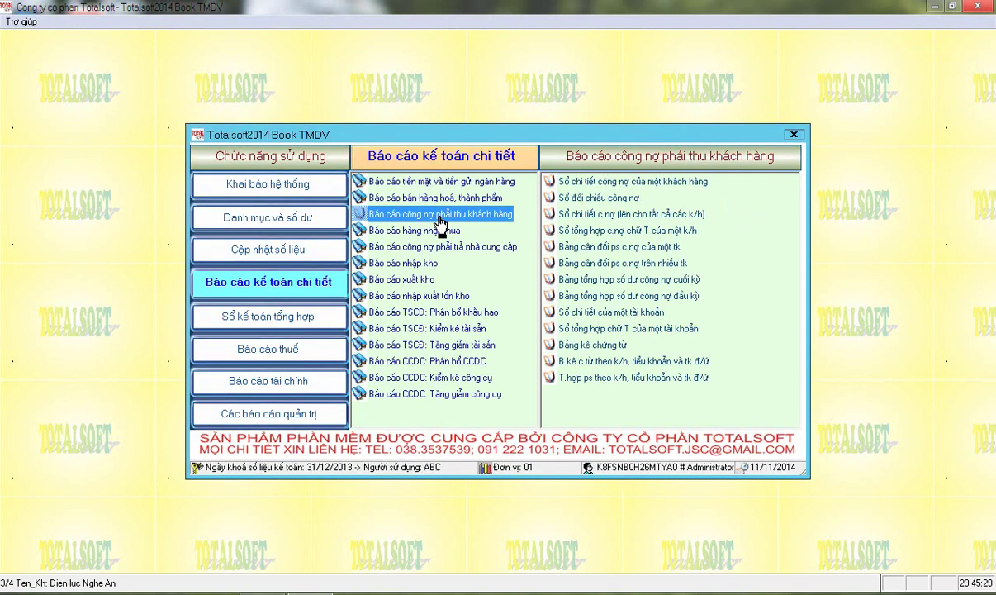
click(587, 182)
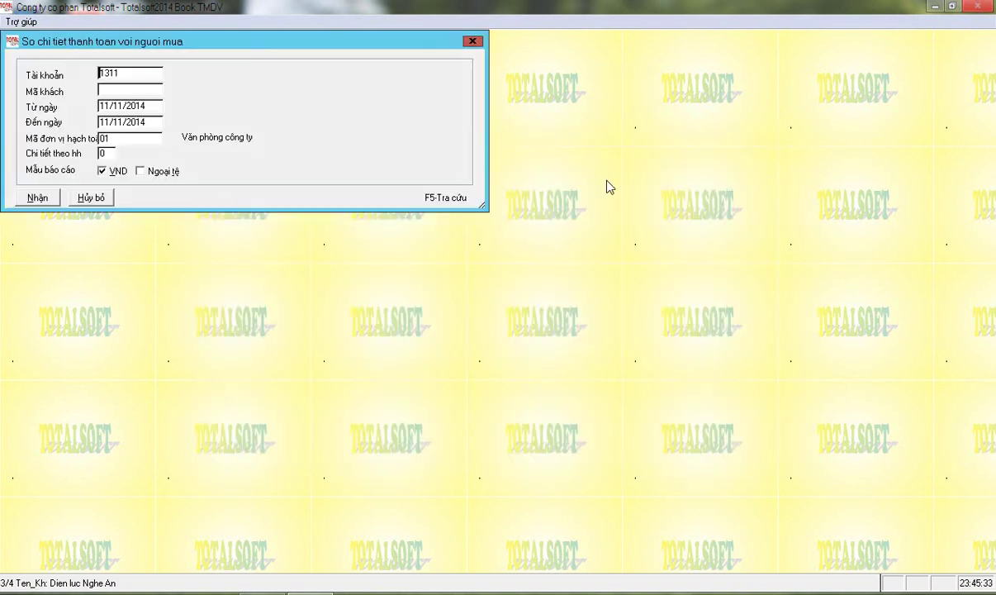
key(Return)
key(F5)
key(Down)
key(Down)
key(Return)
key(Return)
key(Return)
key(Return)
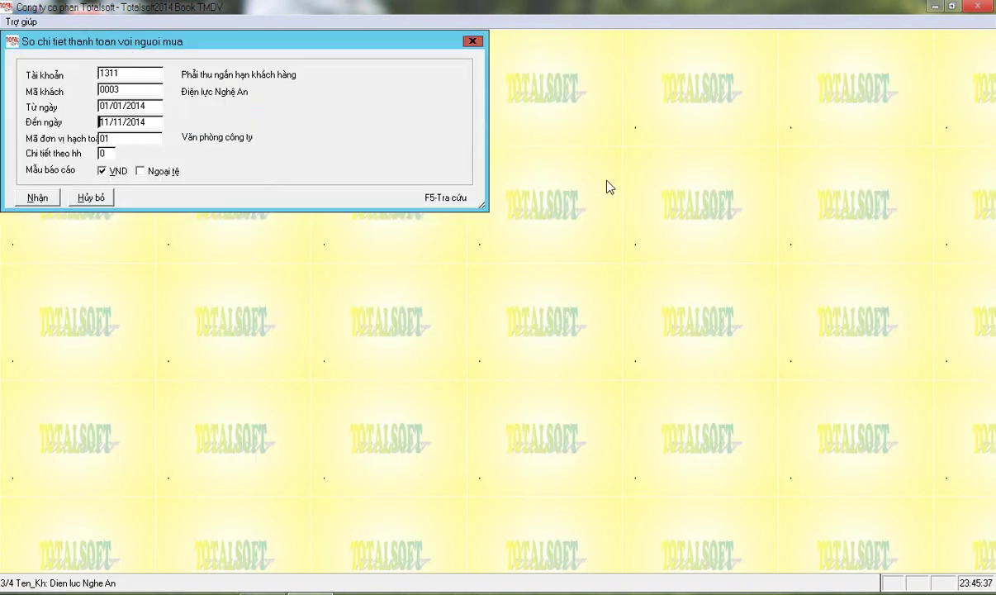
key(Return)
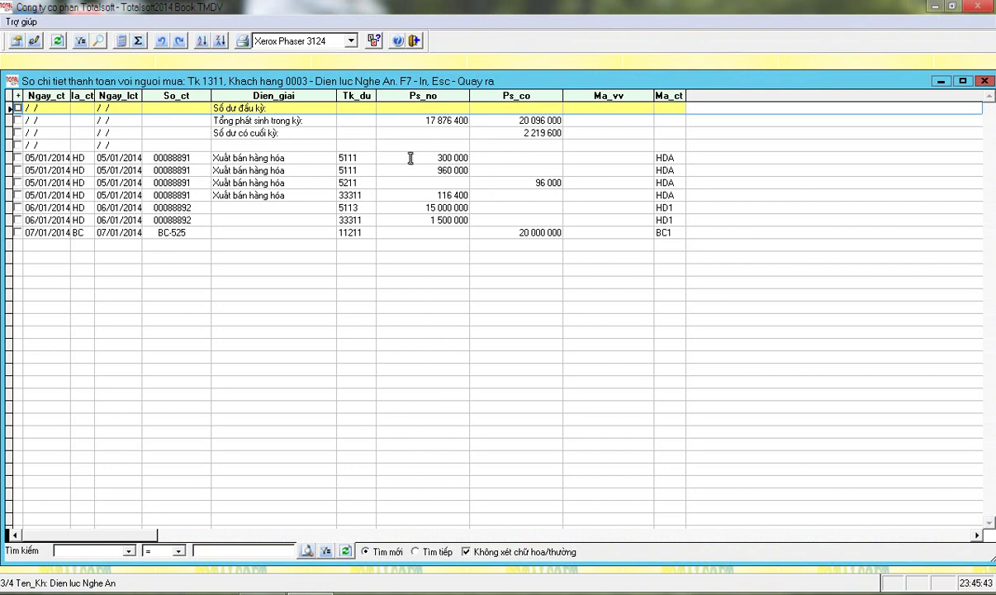
click(430, 157)
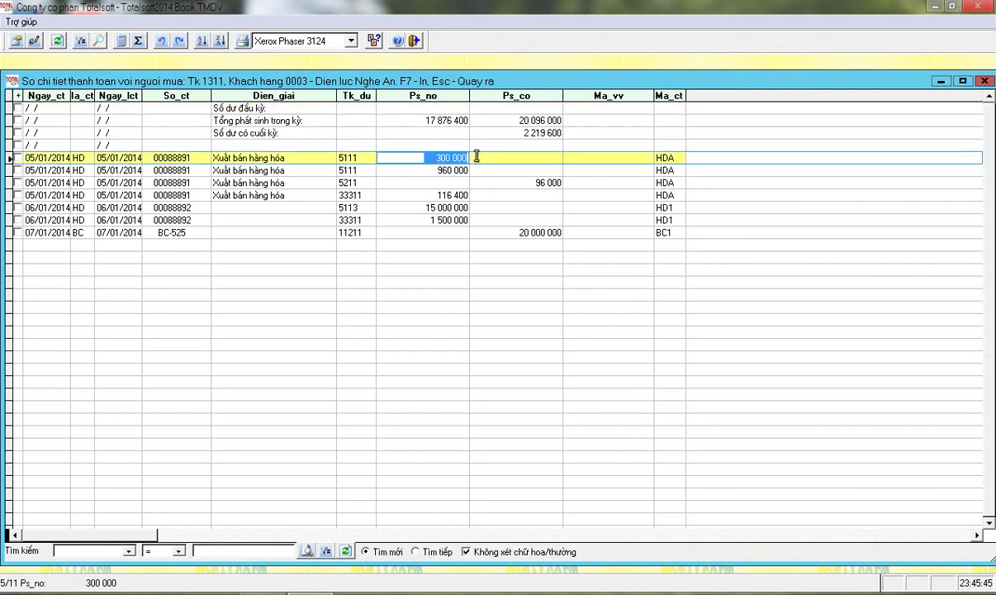
click(420, 170)
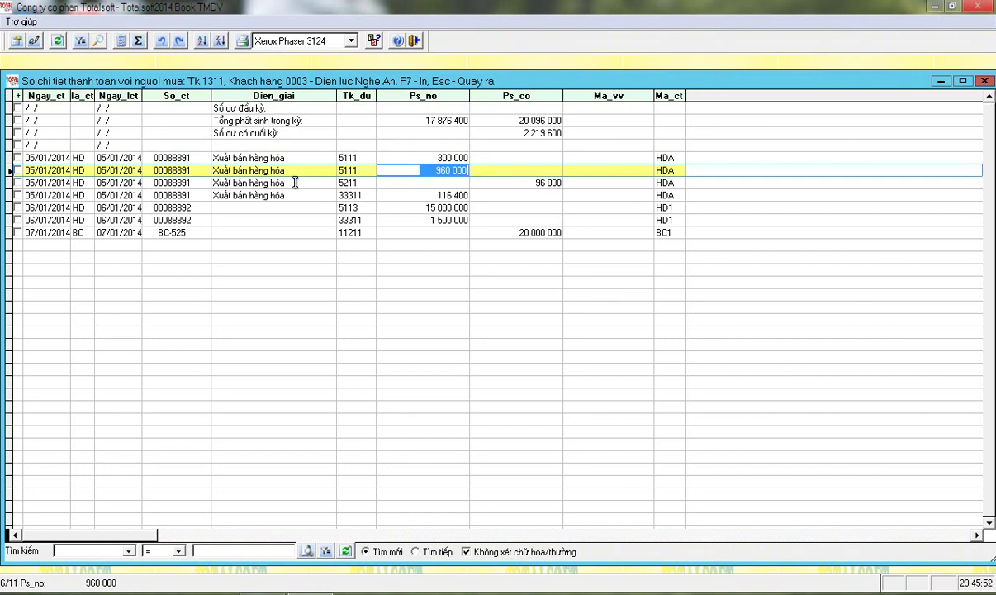
click(187, 181)
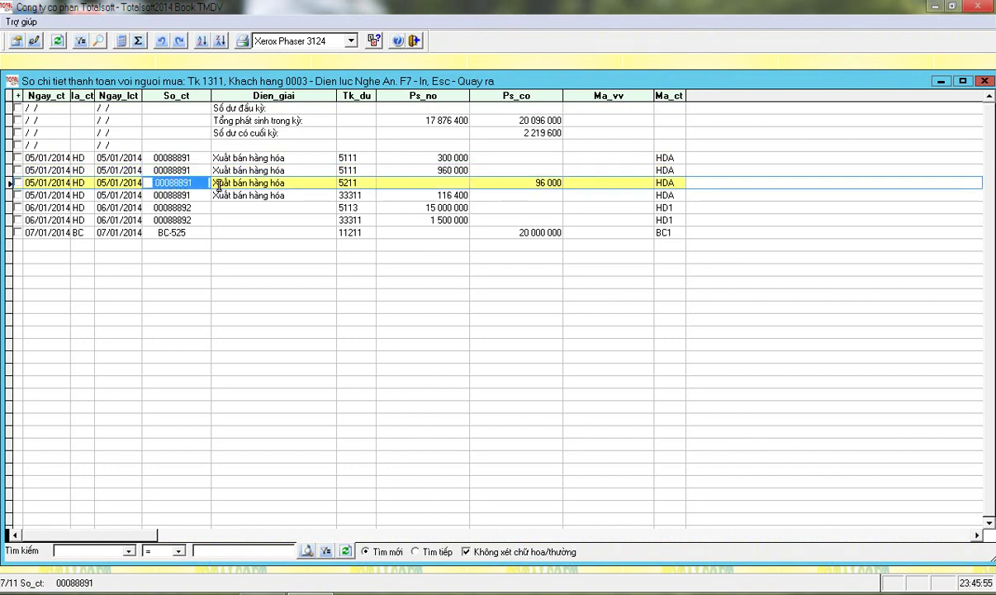
click(529, 182)
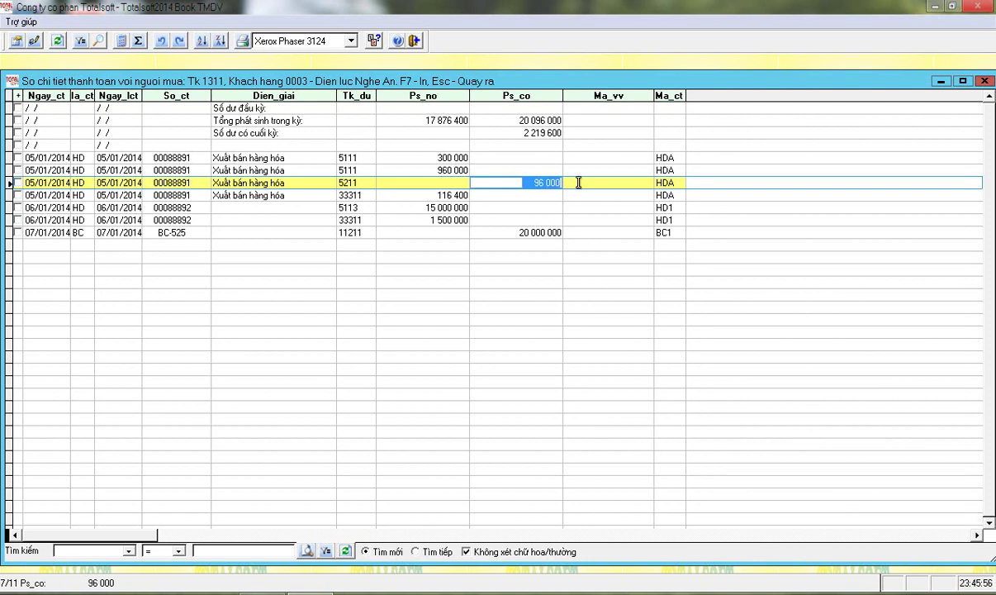
click(350, 195)
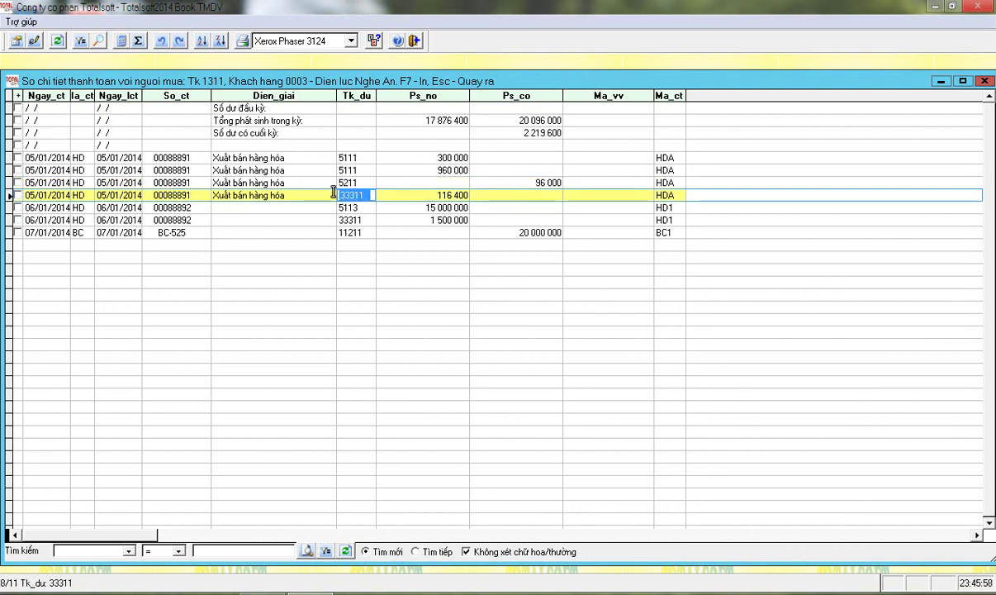
click(438, 195)
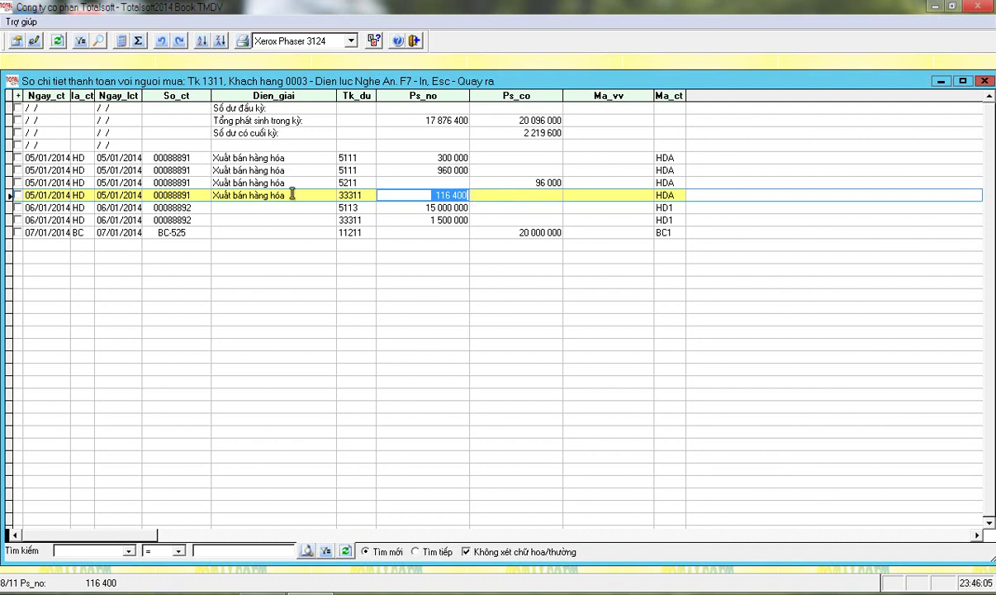
click(199, 207)
click(183, 218)
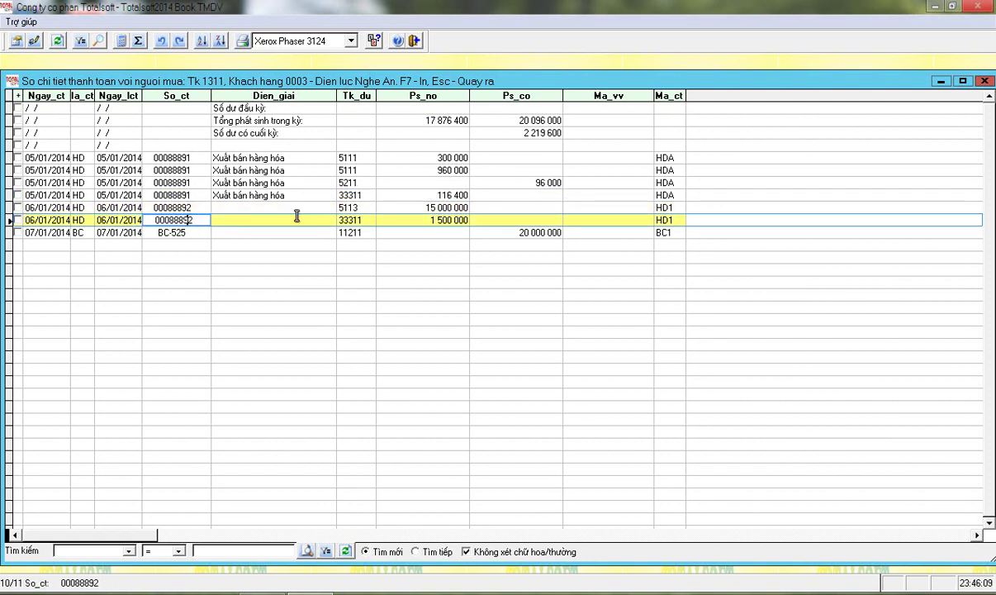
click(364, 207)
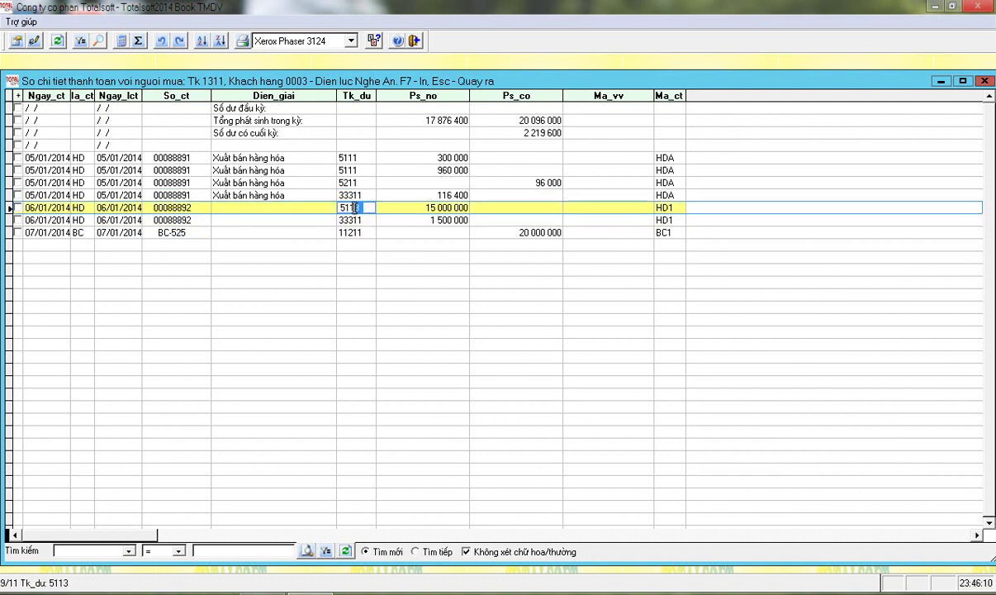
click(453, 208)
click(406, 219)
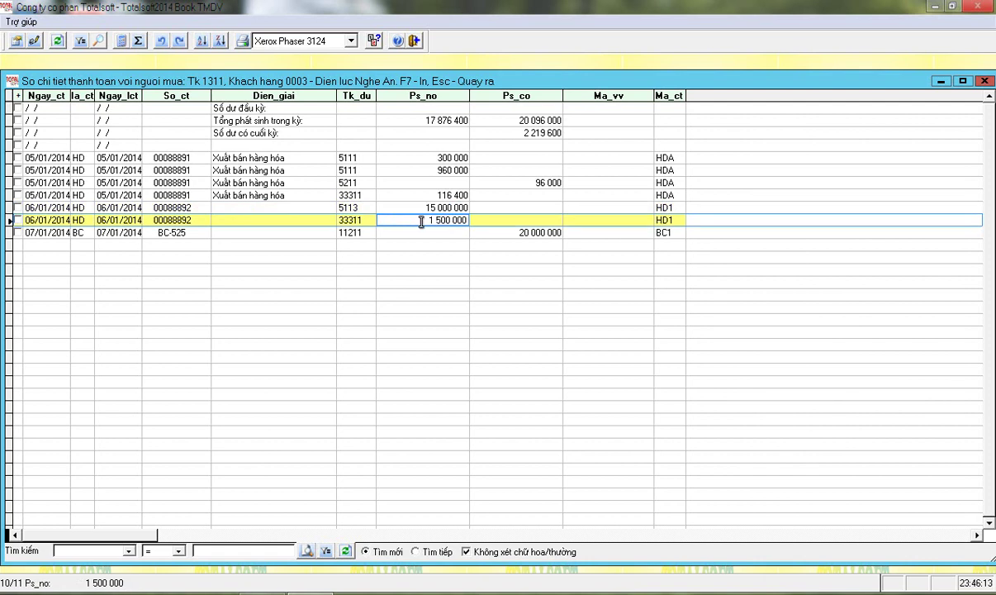
click(183, 233)
click(183, 232)
double_click(182, 232)
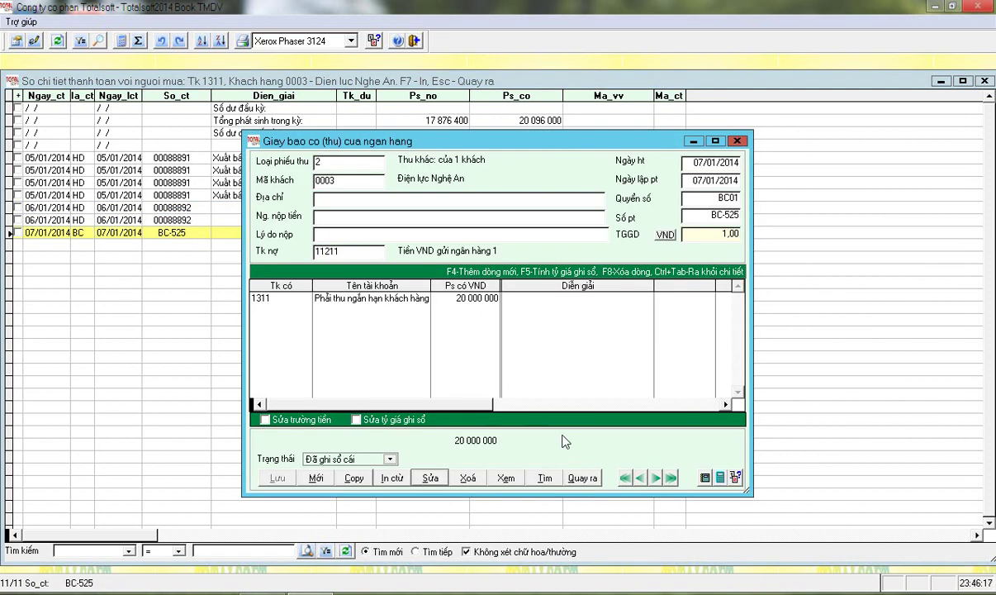
click(582, 484)
click(456, 340)
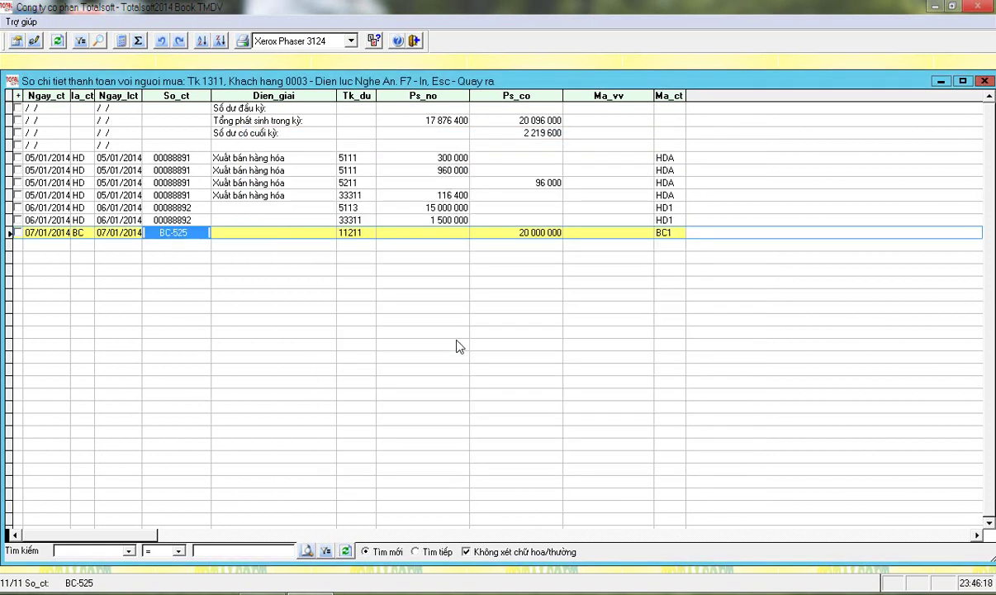
click(512, 232)
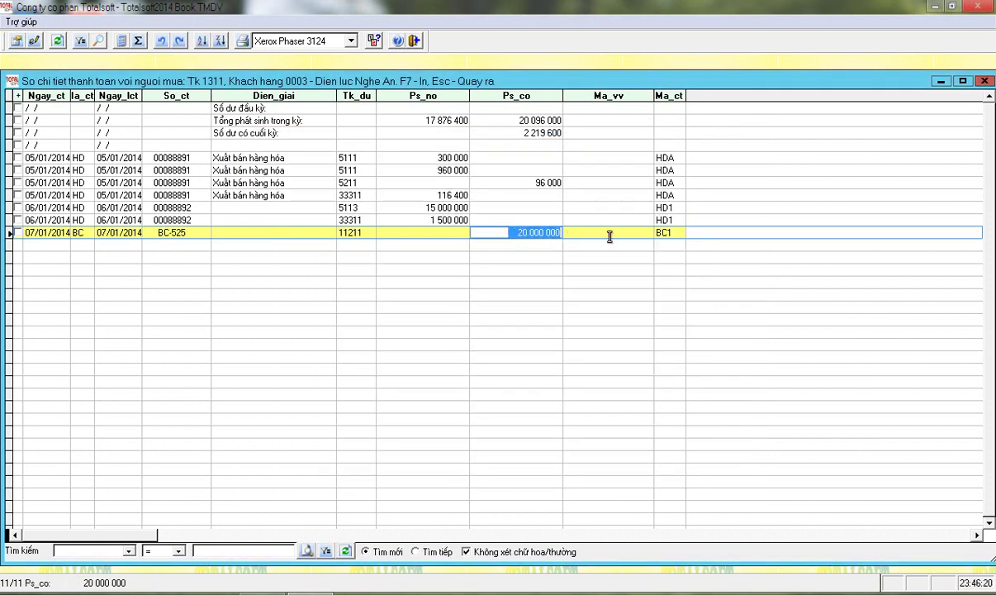
click(558, 133)
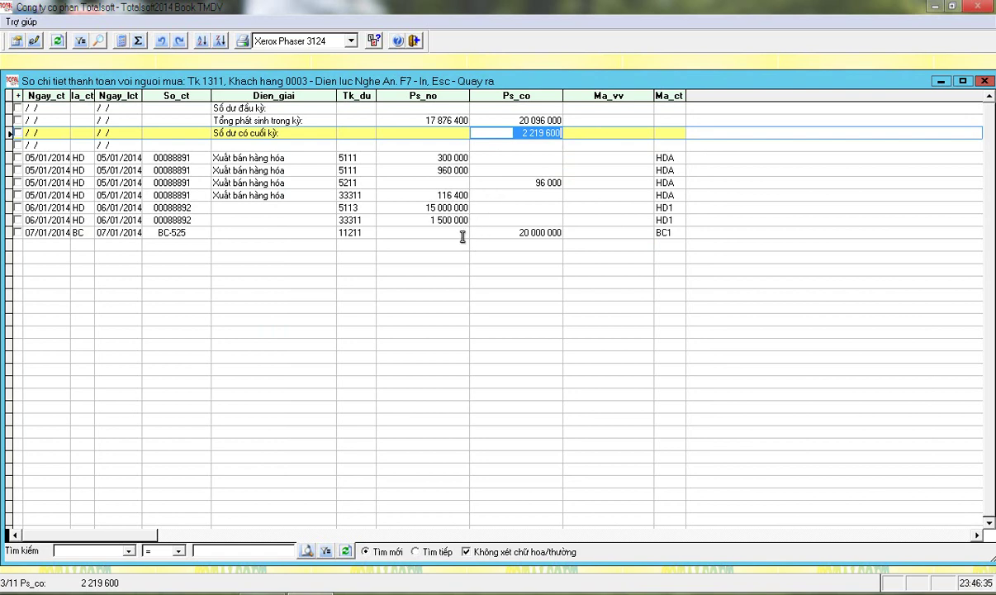
click(507, 133)
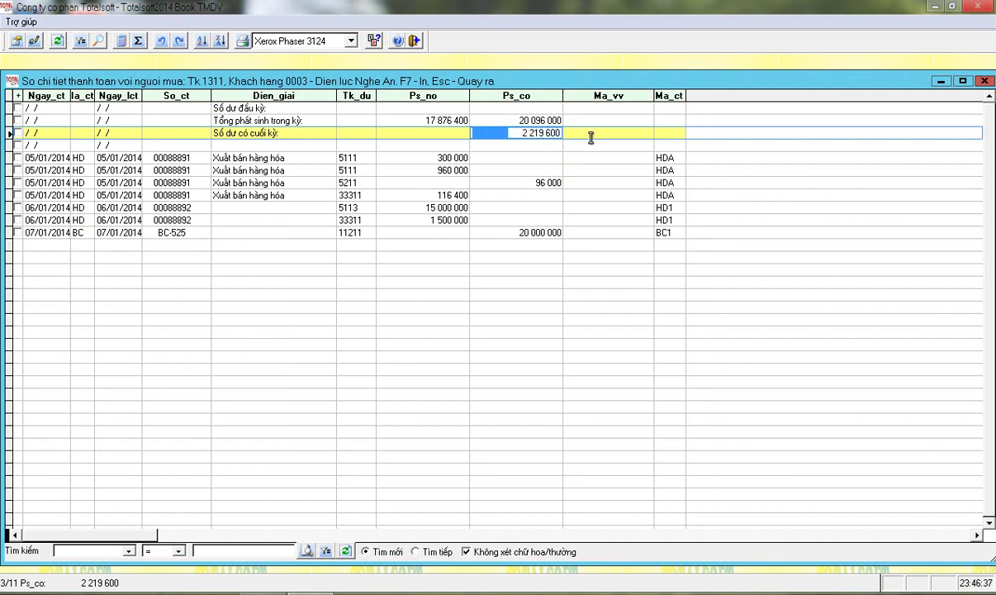
key(shift+End)
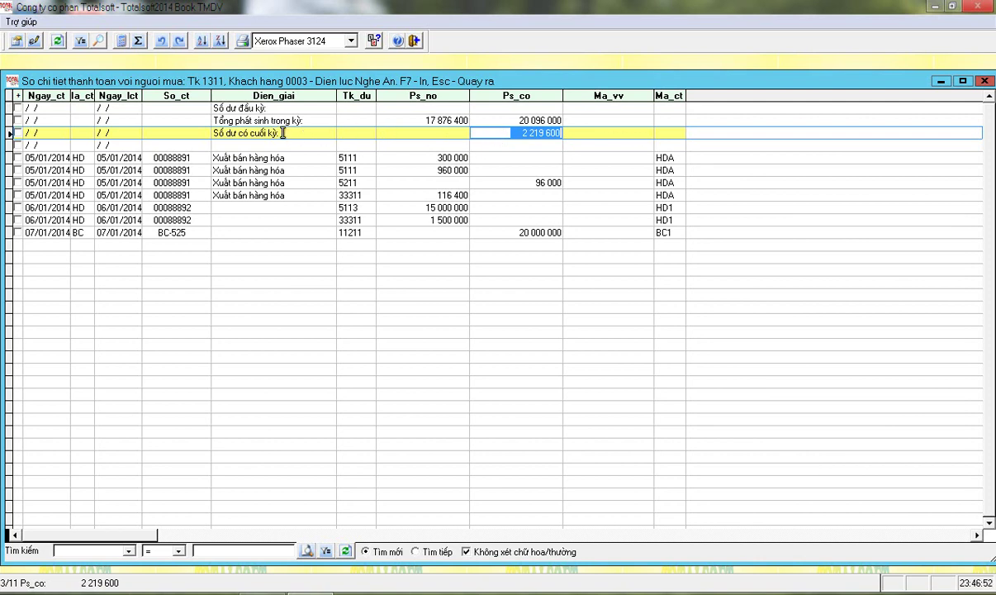
Close the customer ledger report and open the goods and materials catalog
click(985, 82)
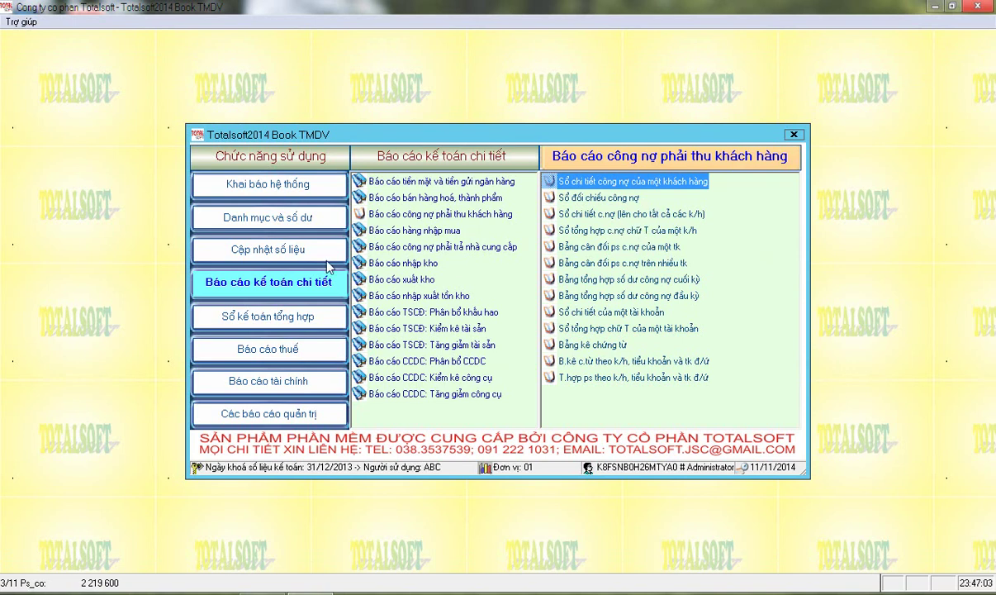
click(277, 254)
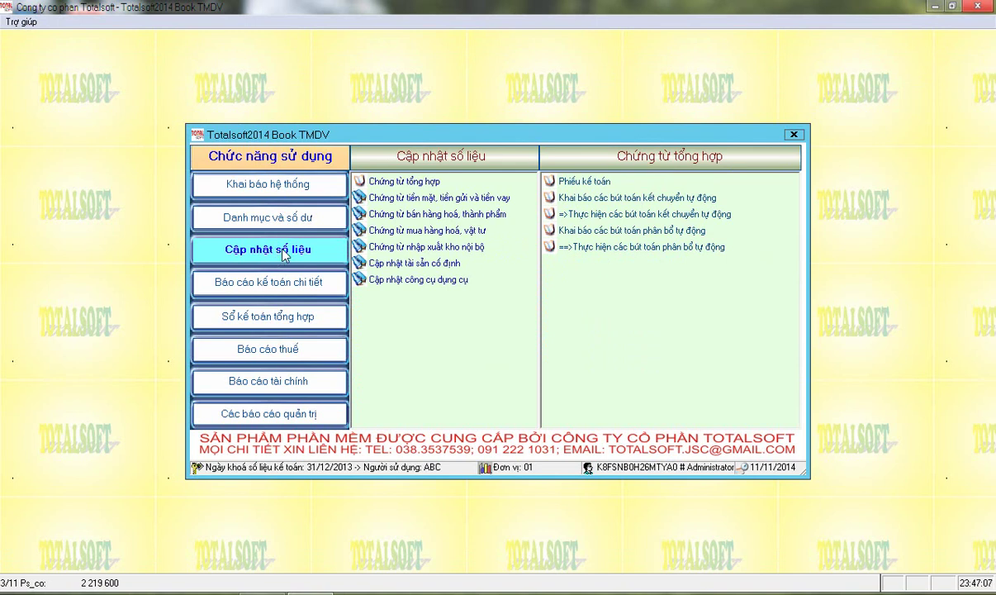
click(272, 217)
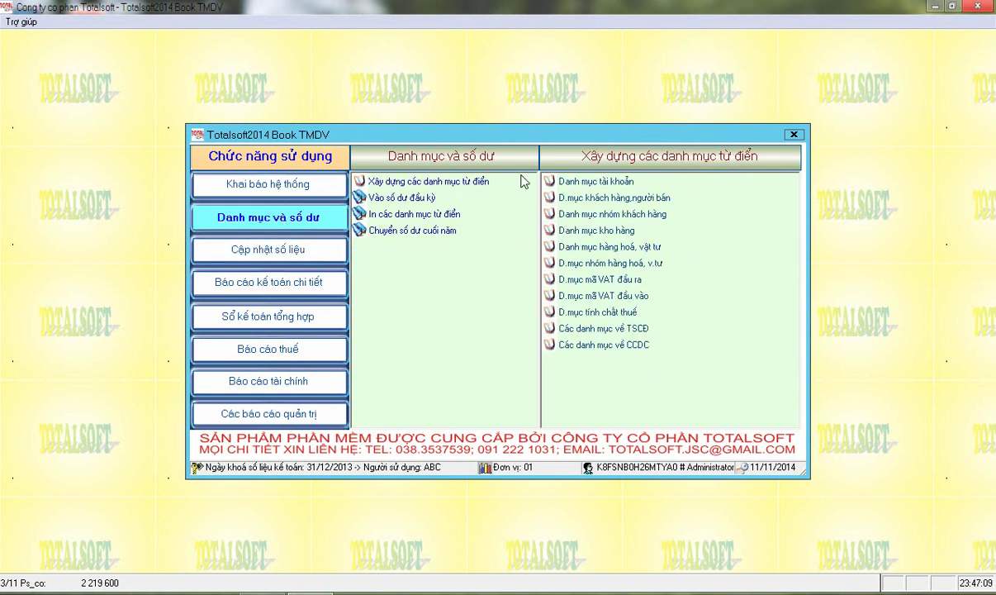
click(588, 247)
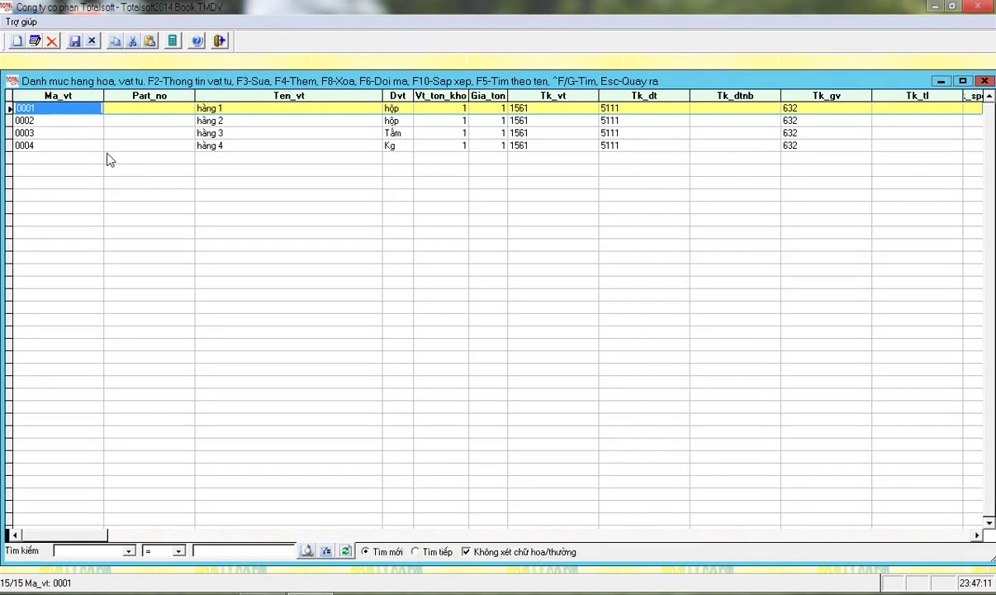
Copy item 0004 into new item 0005 NVL01 with stock account 1521, save, and close the catalog
click(61, 146)
key(F4)
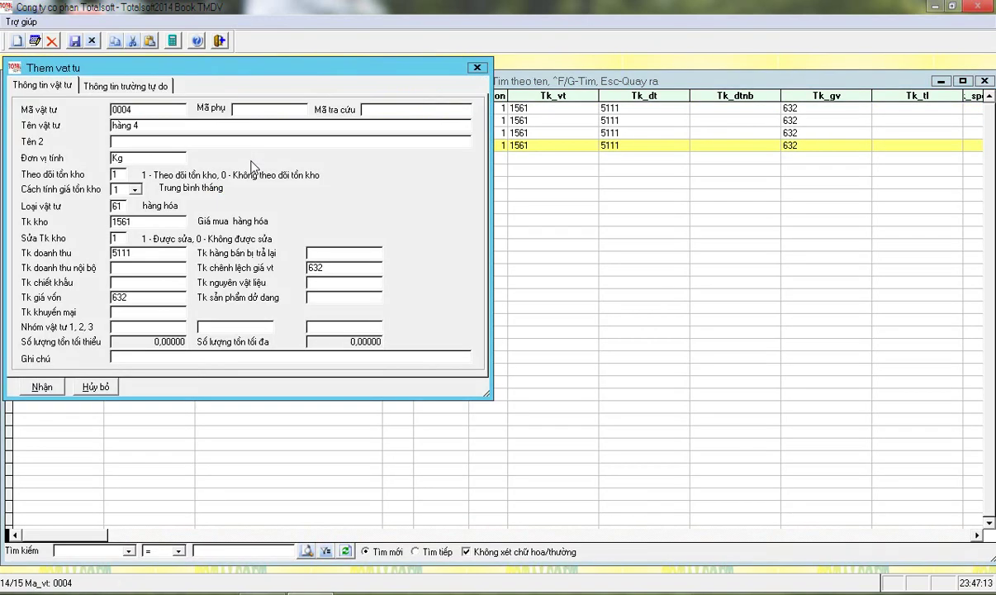
key(End)
key(BackSpace)
text(5)
key(Return)
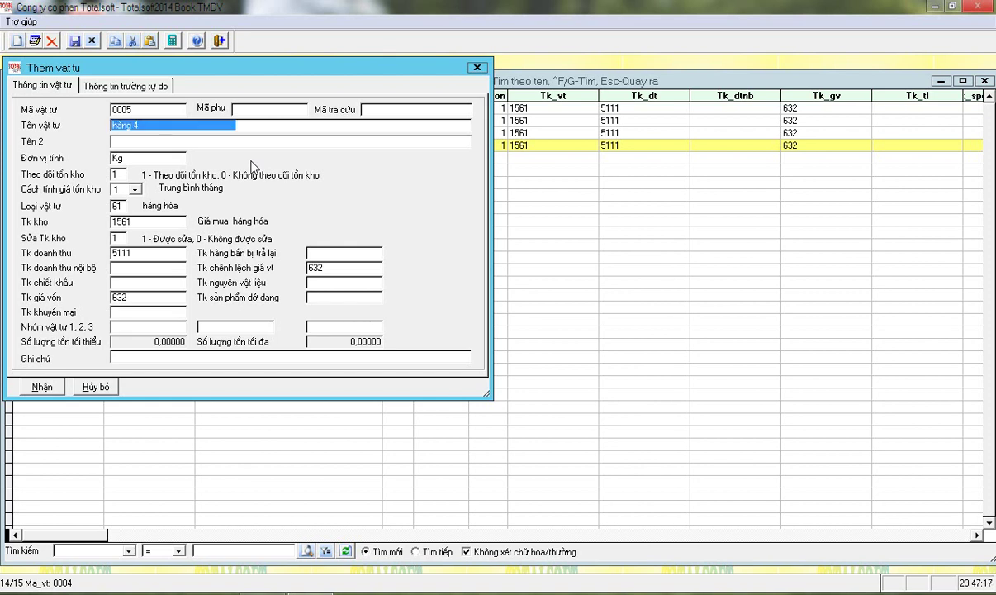
text(NVL)
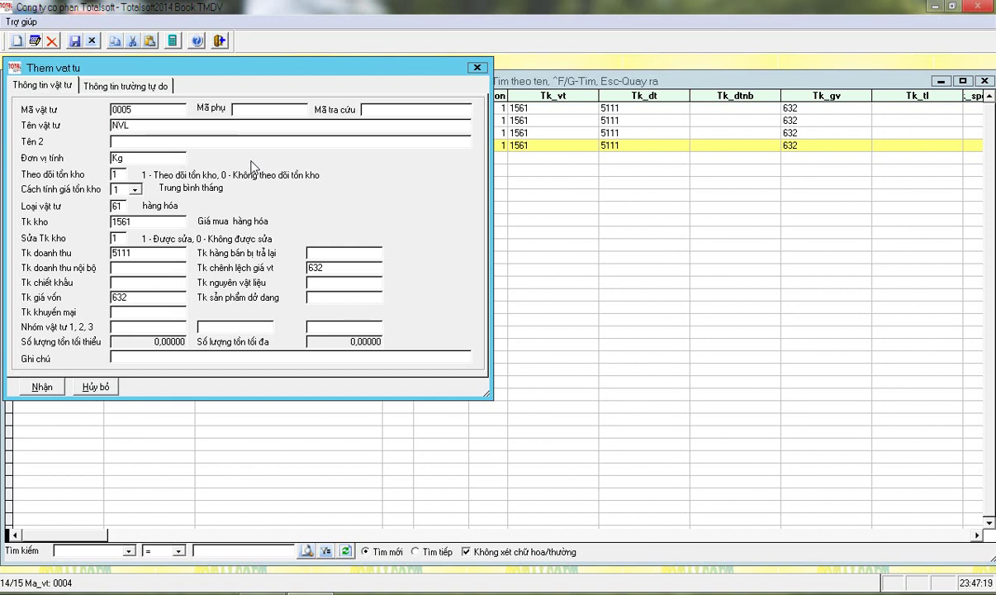
text(01)
key(Return)
key(Return)
key(Return)
key(Return)
key(Return)
text(1521)
key(Return)
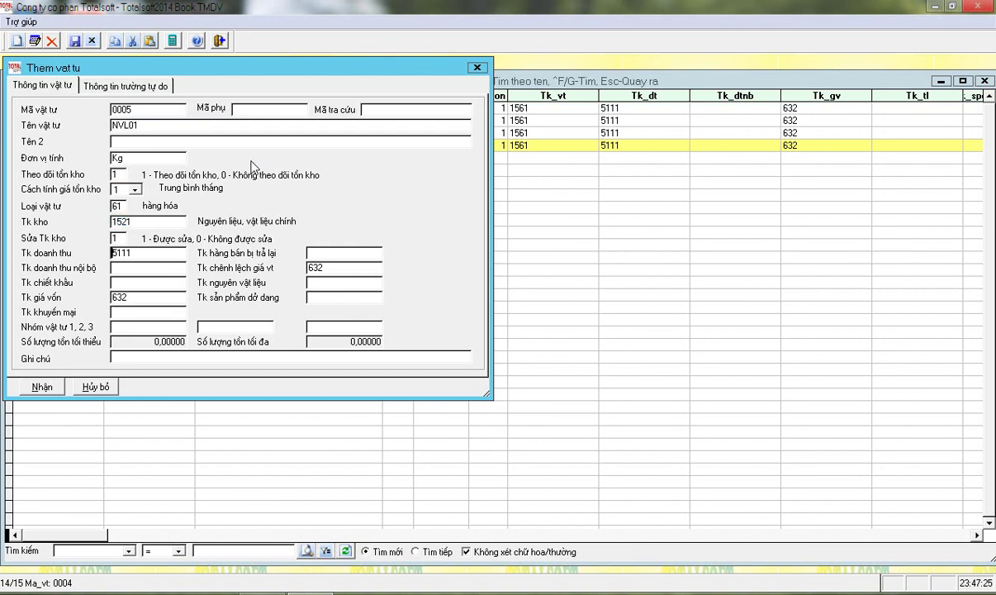
key(Return)
key(Return)
click(57, 392)
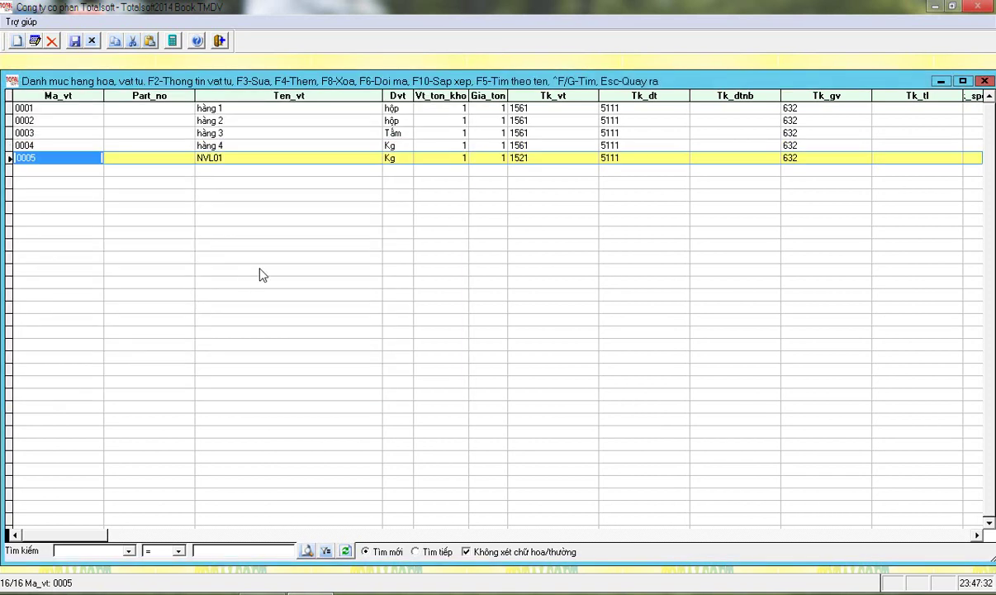
key(Escape)
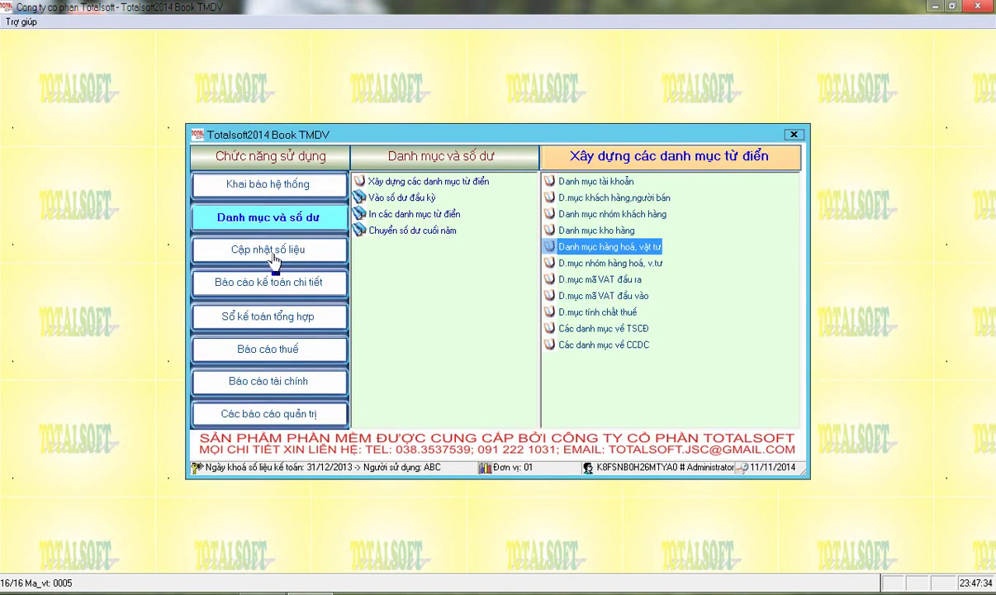
Open the Phiếu xuất kho form from the internal stock receipt and issue vouchers
click(281, 259)
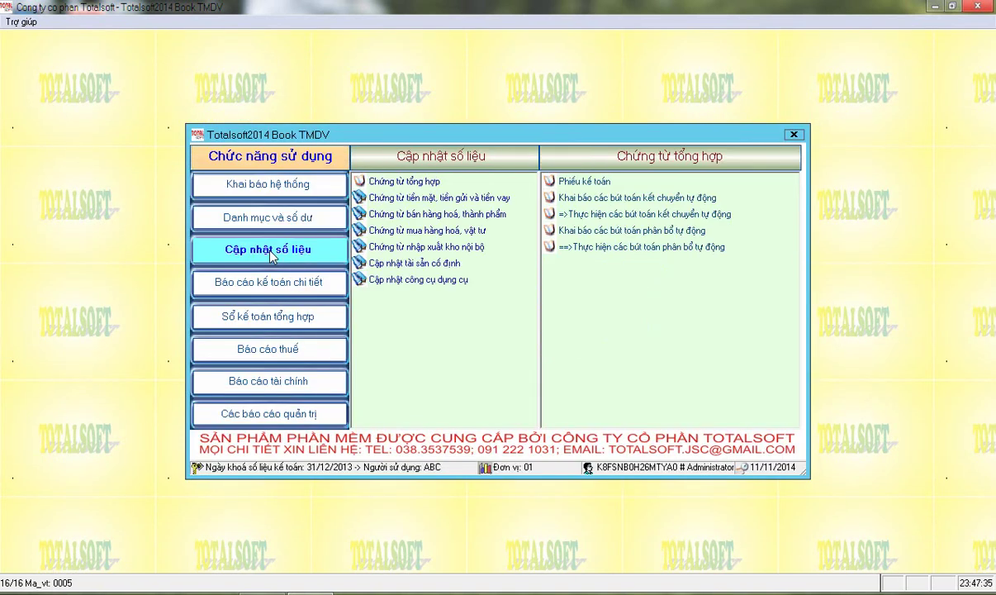
click(430, 247)
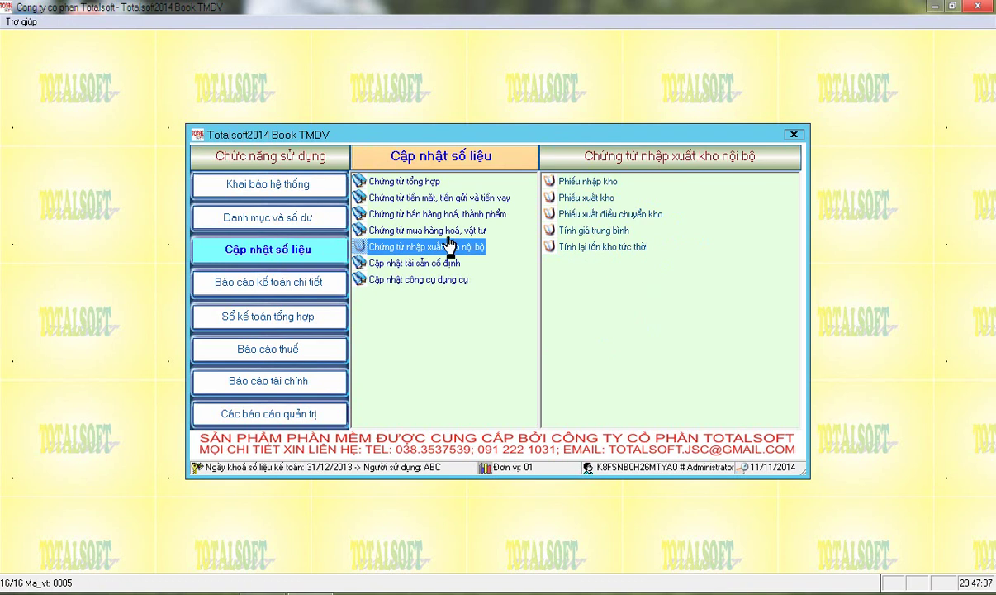
click(581, 202)
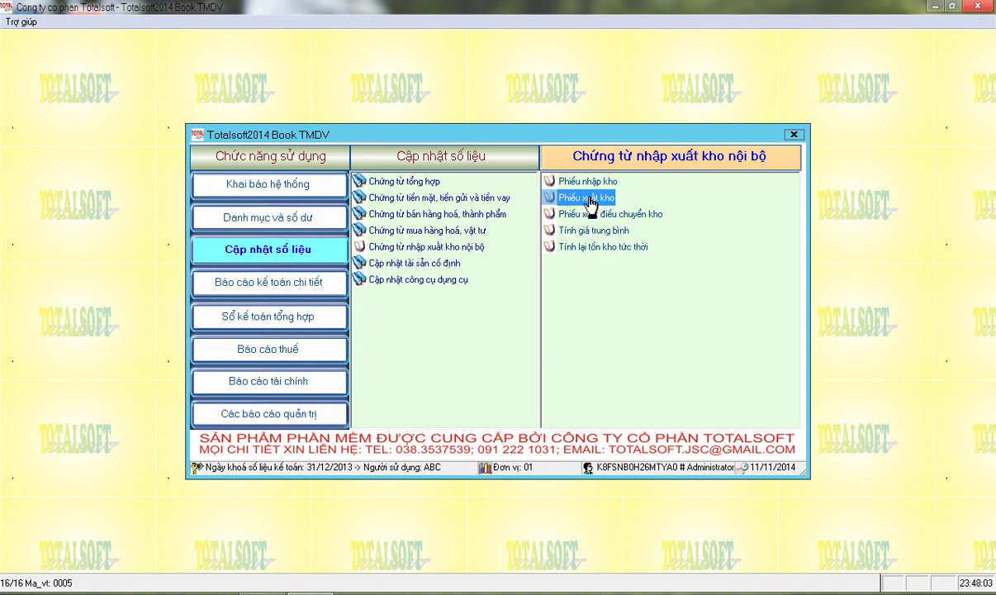
double_click(589, 200)
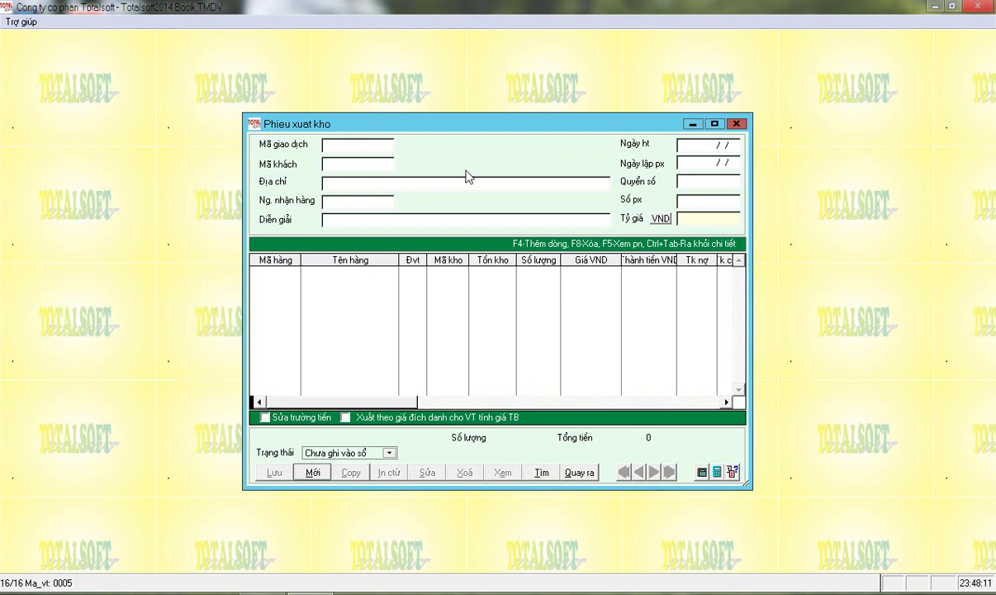
Start a new stock issue voucher with transaction type 4 (internal issue) and browse the customer list
click(312, 472)
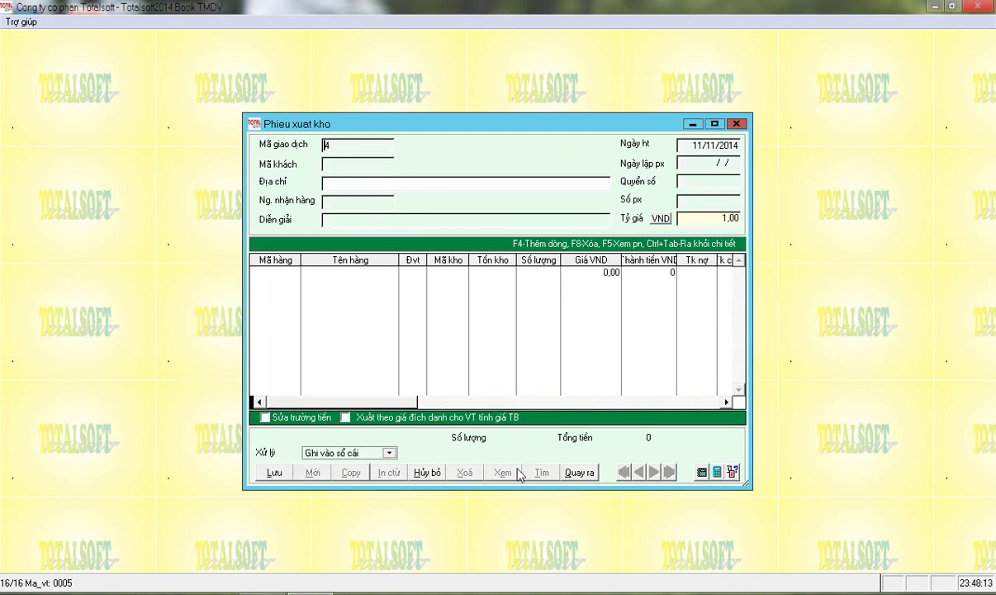
key(Return)
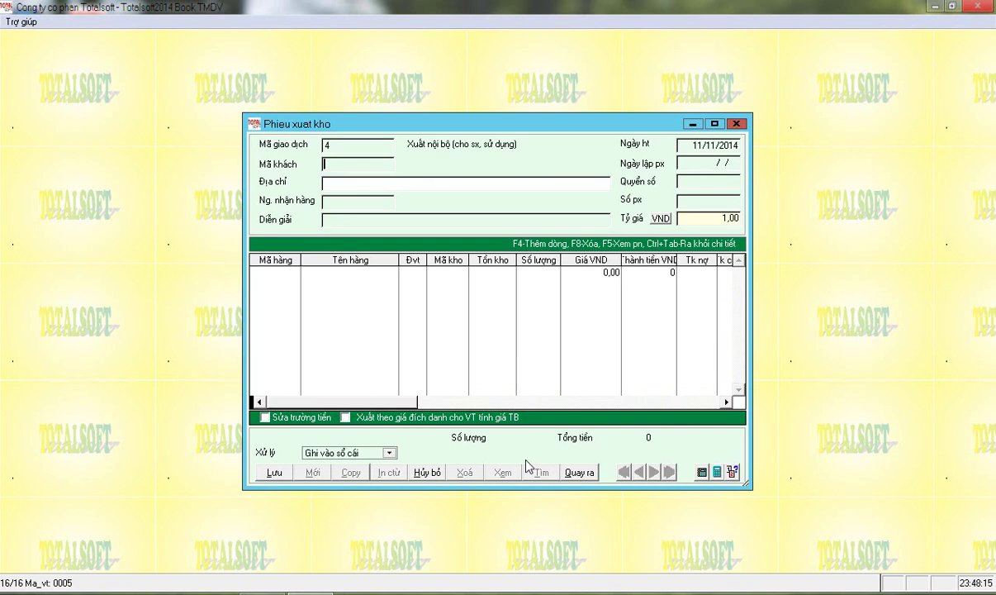
key(Return)
key(Down)
key(Down)
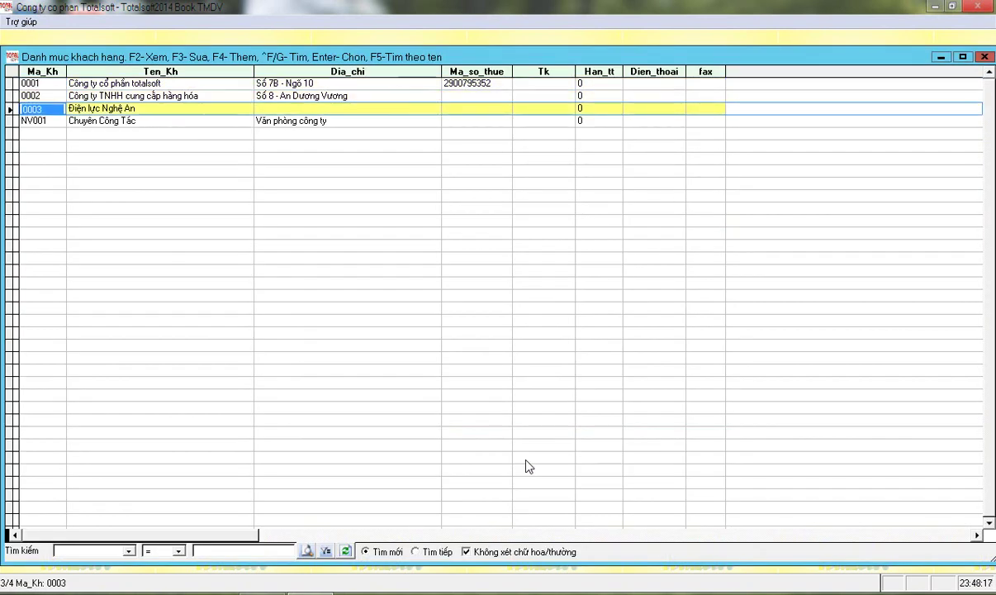
key(Up)
key(Down)
key(Up)
key(Down)
key(Down)
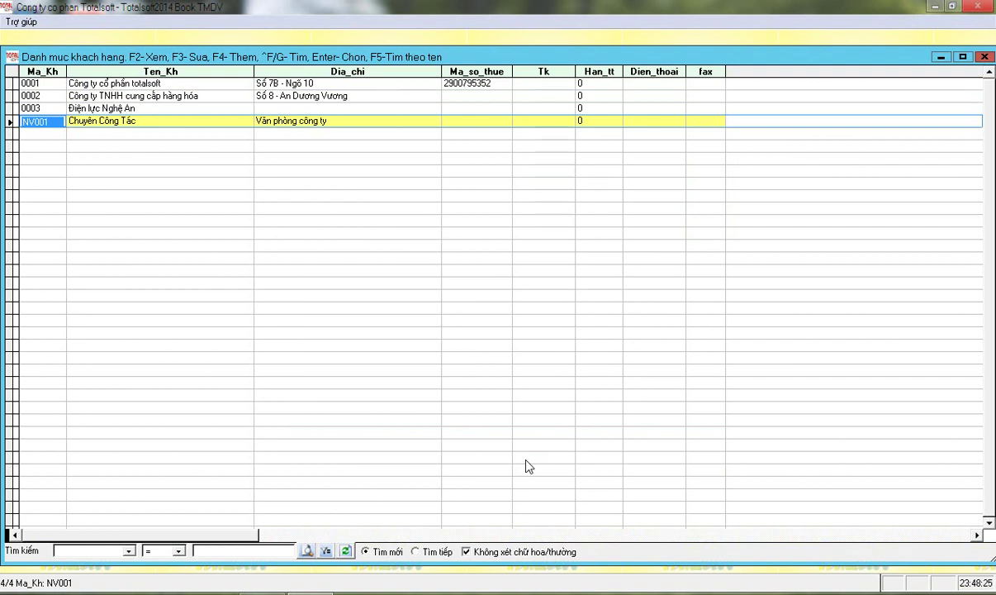
Add a storekeeper customer (code ending 0, address Kho xưởng công ty) and select it
key(F4)
key(End)
key(BackSpace)
key(BackSpace)
text(0)
key(Tab)
text(Nguy)
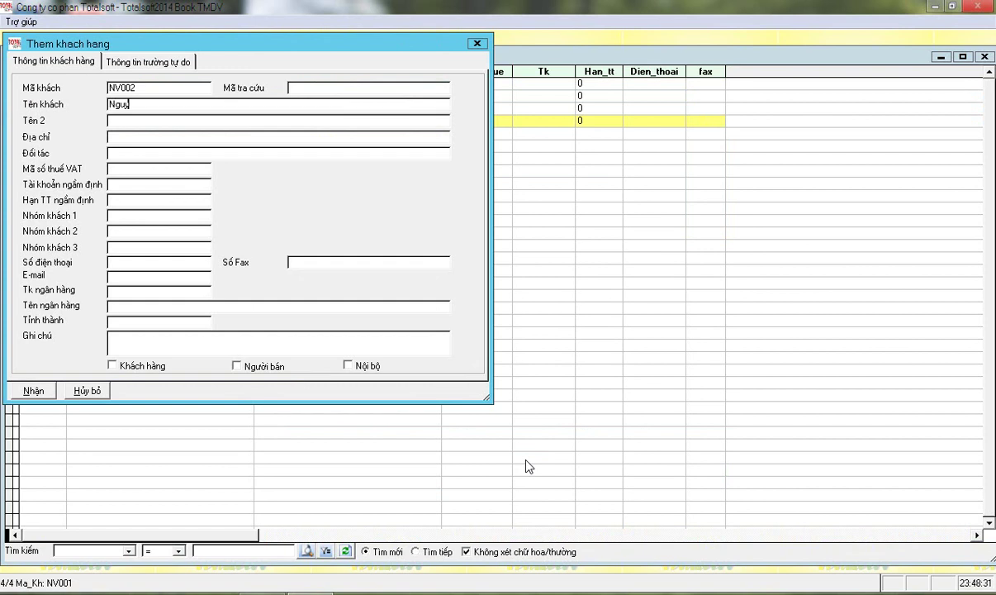
text(ên Thủ Kho)
key(Tab)
key(Tab)
text(Kho xưởng công ty)
key(Tab)
key(Tab)
key(Tab)
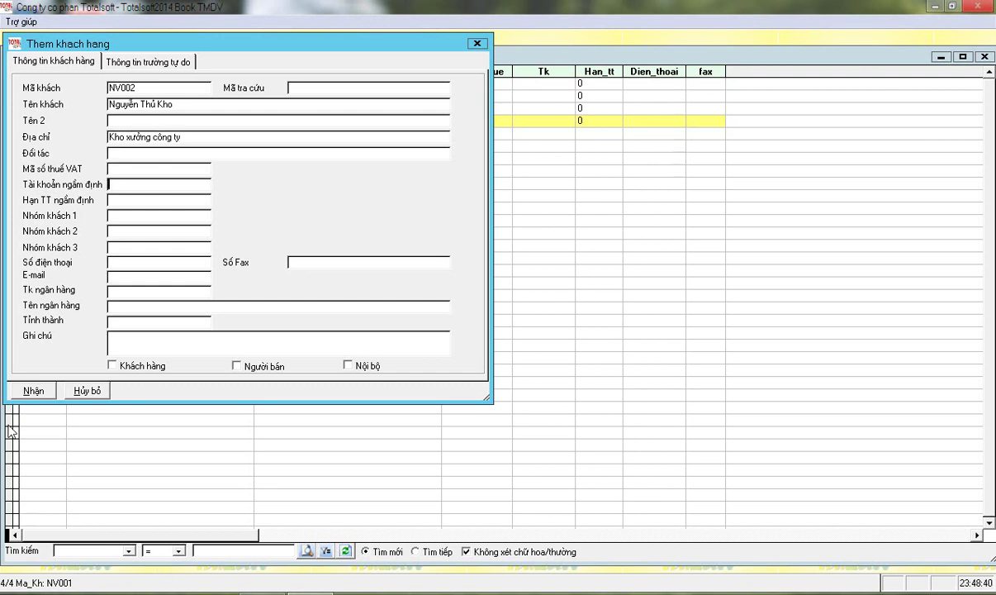
click(30, 388)
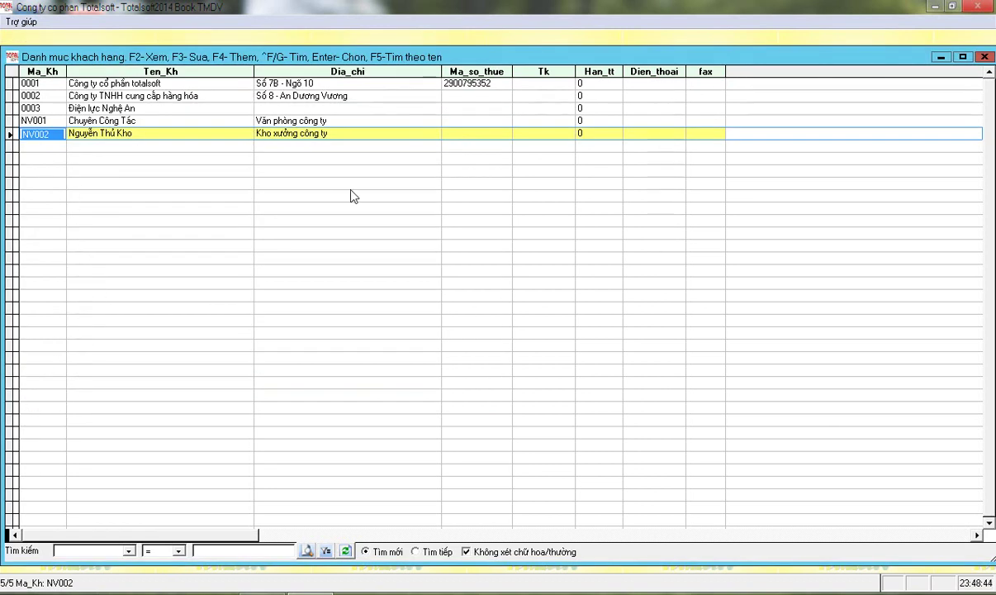
key(Return)
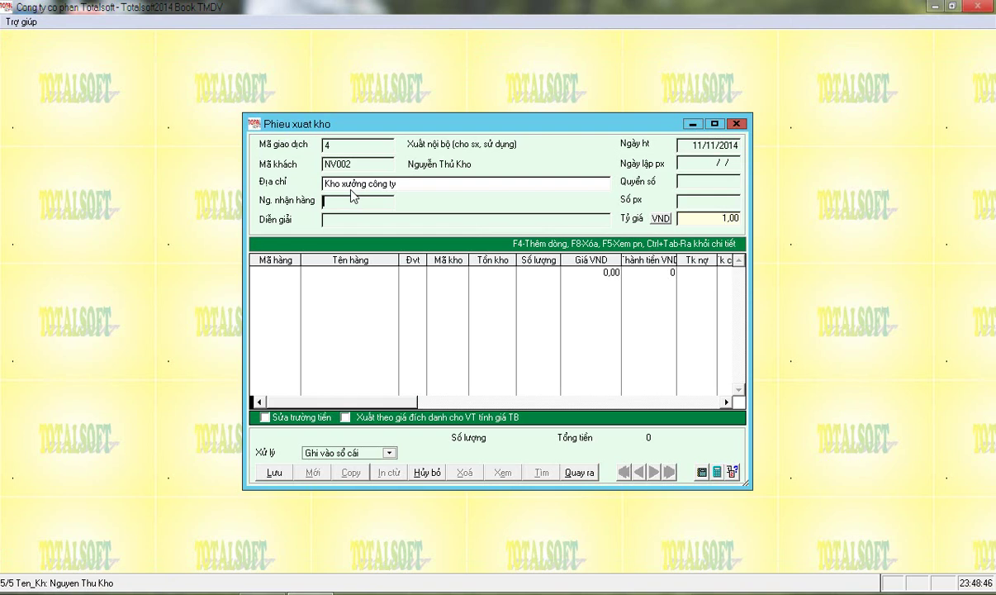
Enter the description 'Xuất NVL phục vụ gia công' and posting date 0801
key(Return)
text(Xuất NVL phục vụ gia công)
key(Return)
text(0801)
key(Return)
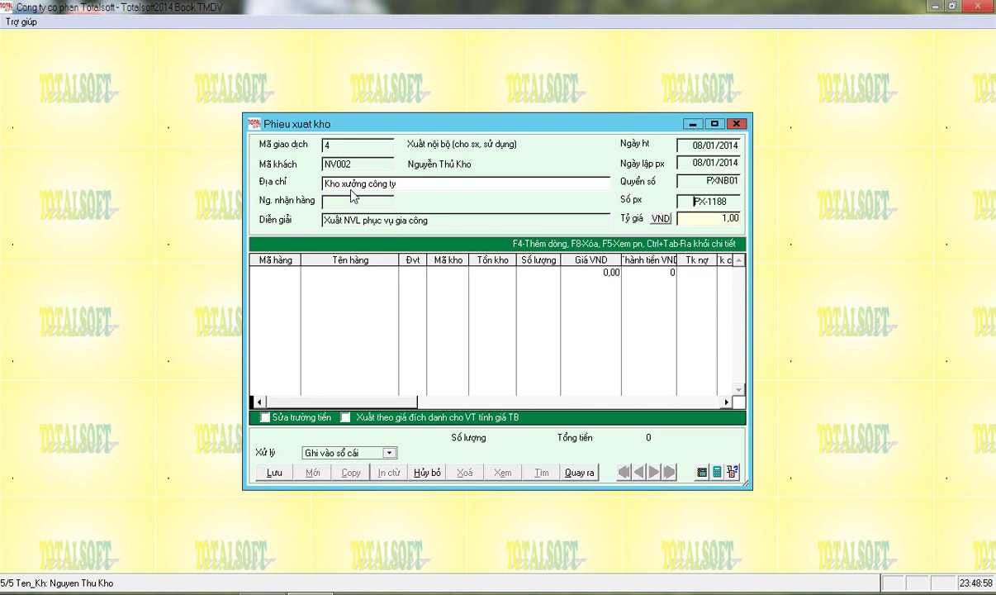
Add an item line issuing 15 Kg of NVL01 from warehouse 001, debit 1541, credit 1521
key(Return)
key(Return)
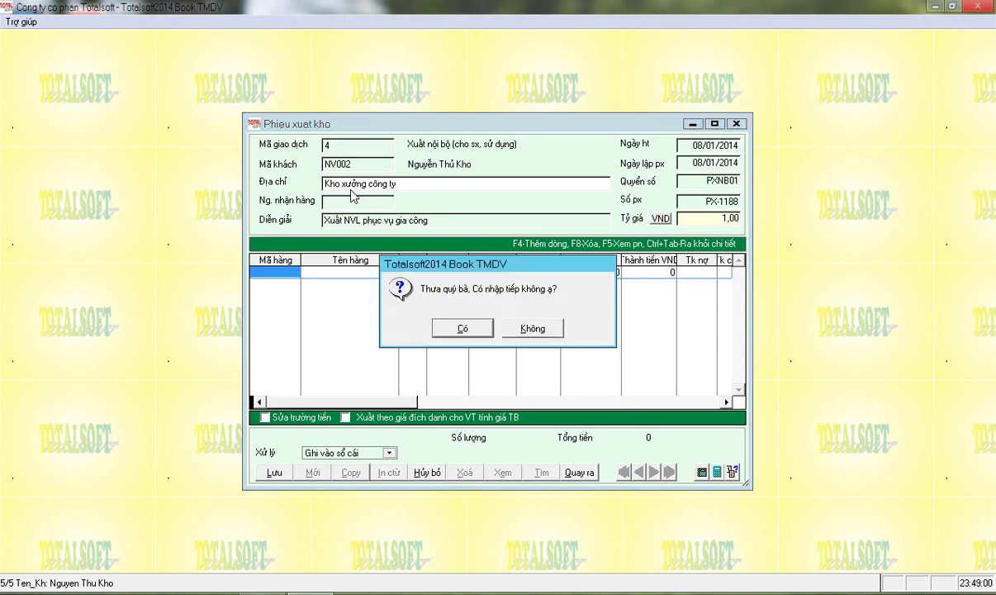
key(Return)
key(Down)
key(Down)
key(Down)
key(Down)
key(Return)
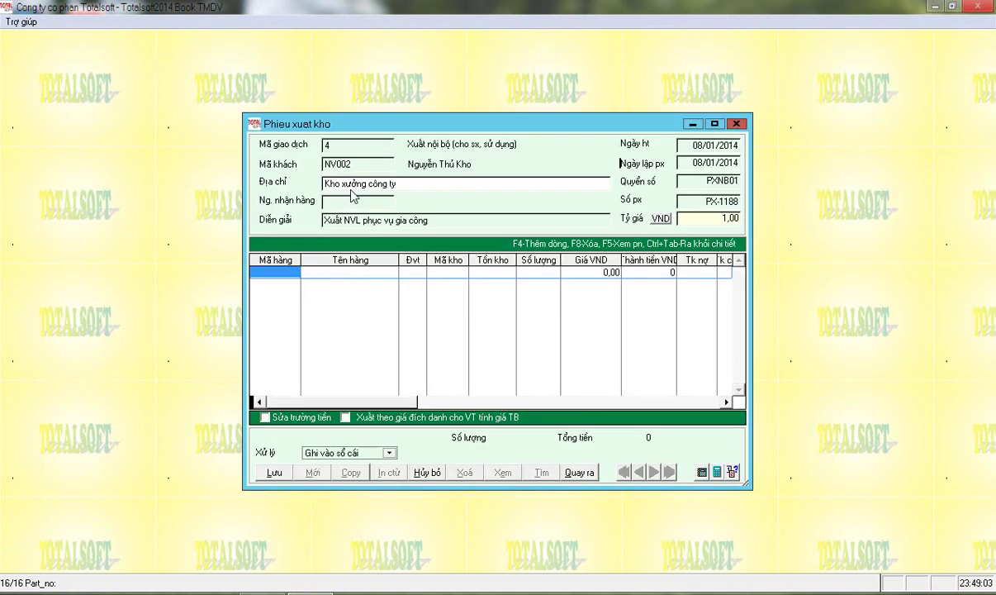
key(Return)
key(Return)
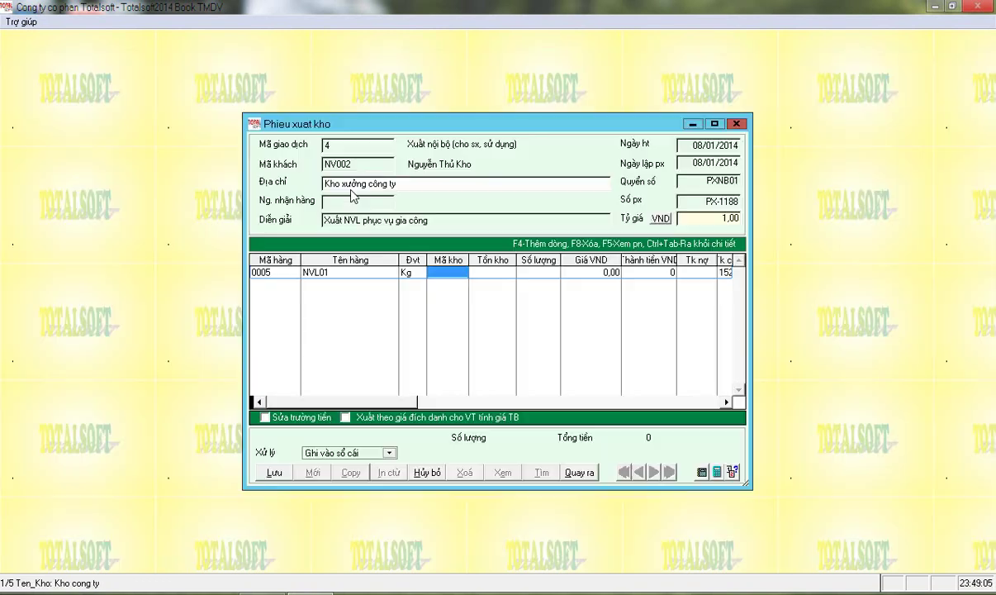
text(15)
key(Return)
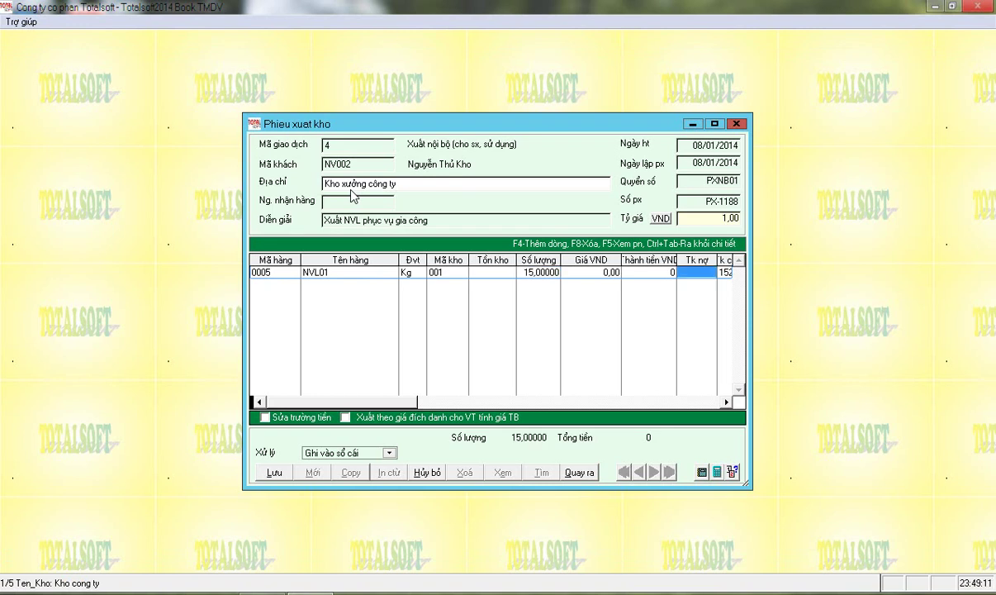
text(1541)
key(Return)
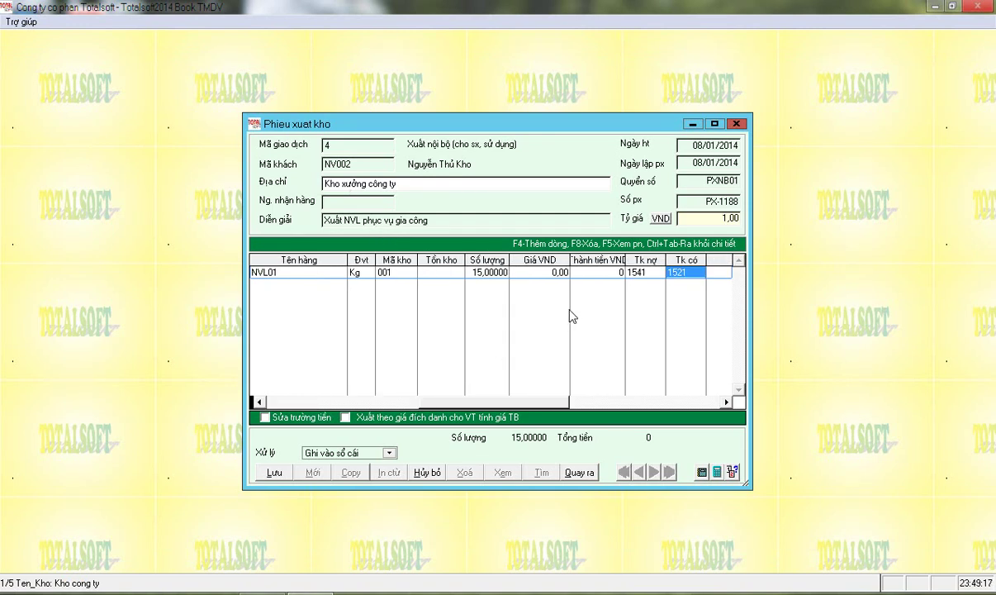
click(626, 271)
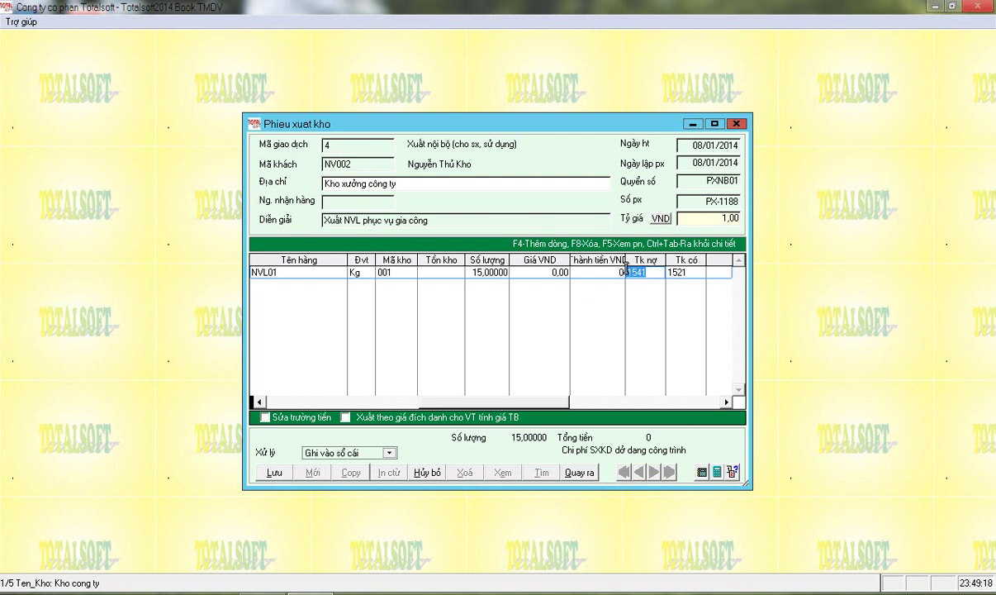
key(Return)
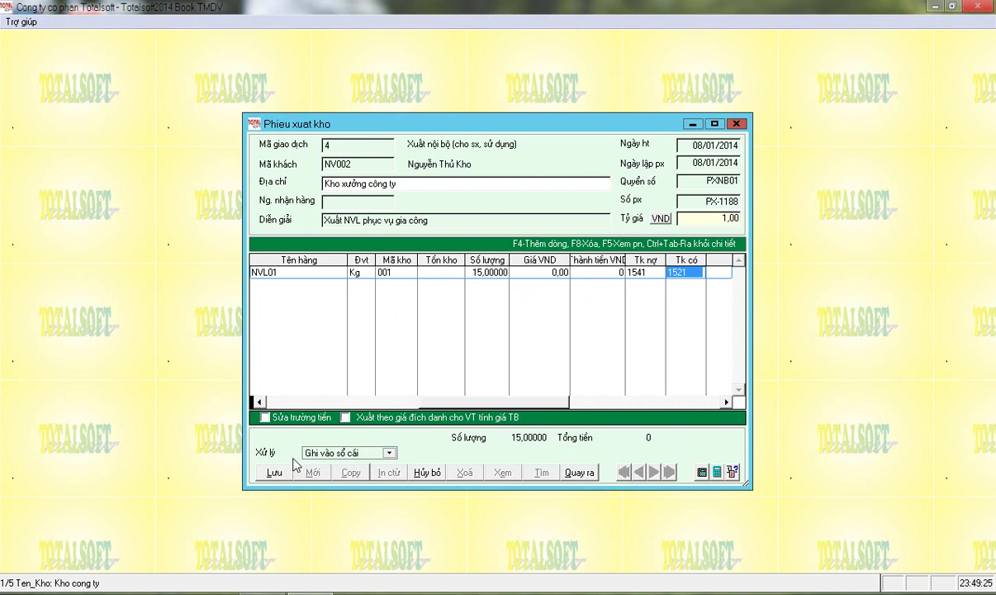
Save the stock issue voucher and leave the form
click(274, 474)
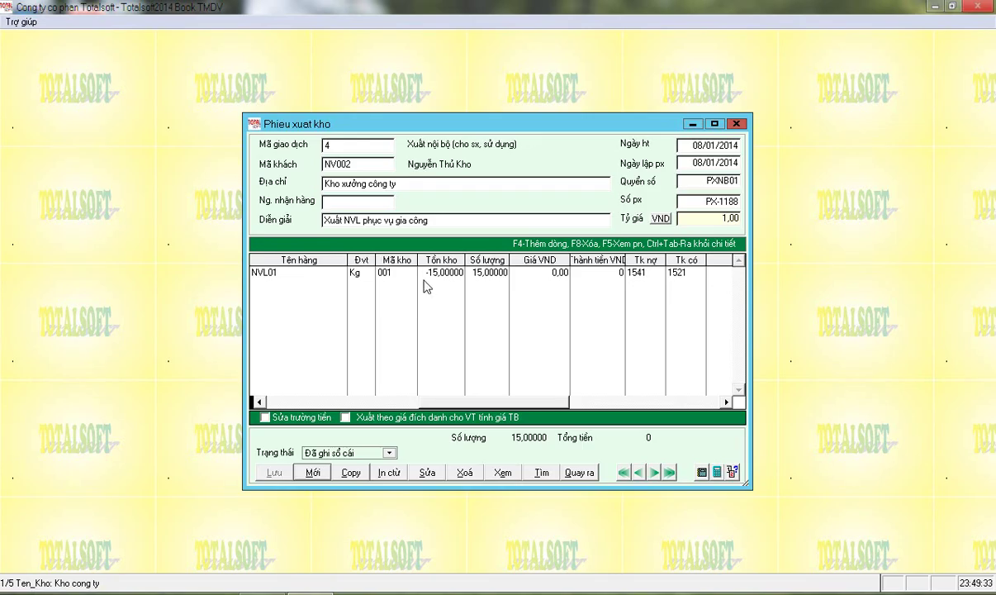
click(281, 402)
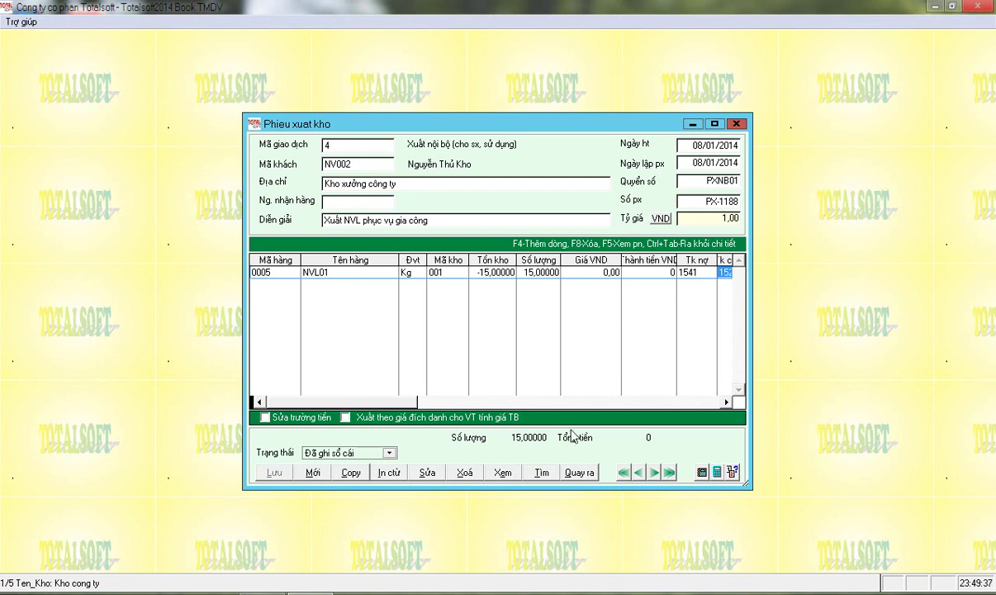
click(578, 472)
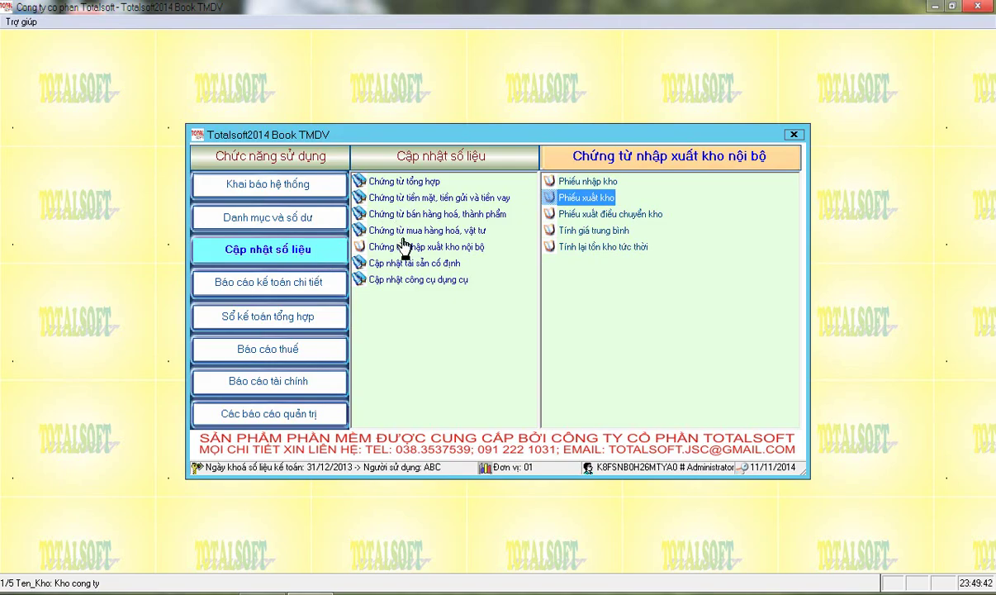
Start a new purchase receipt from supplier 0002 dated 03/01/2014 in book PNM01
click(422, 230)
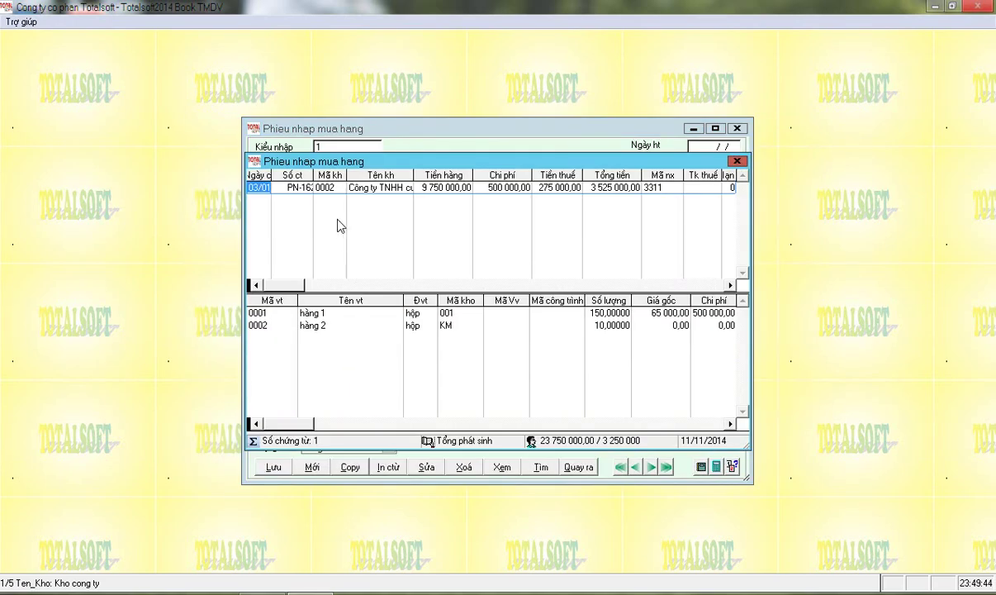
click(324, 533)
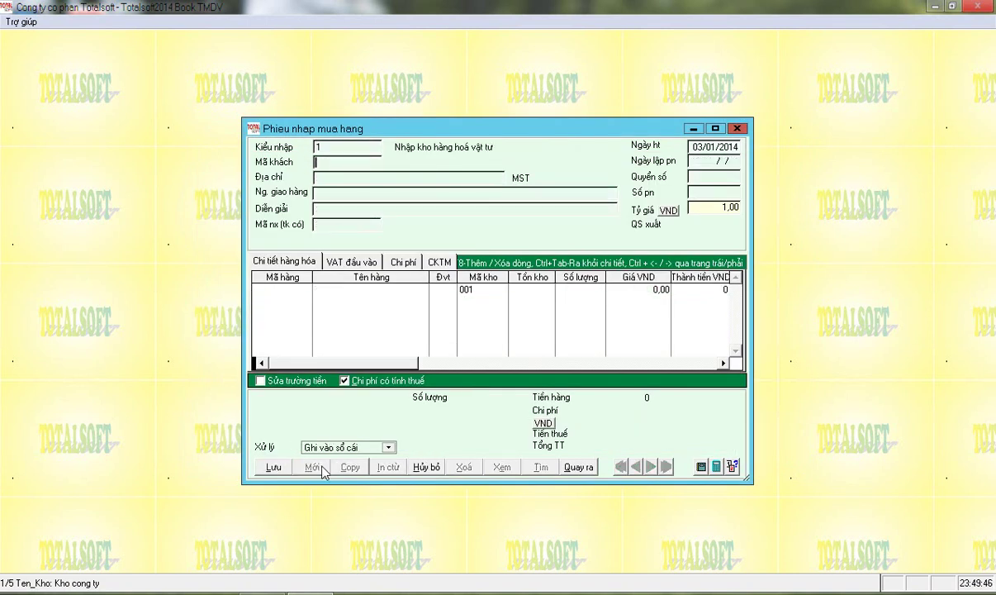
key(Return)
key(Down)
key(Down)
key(Down)
key(Up)
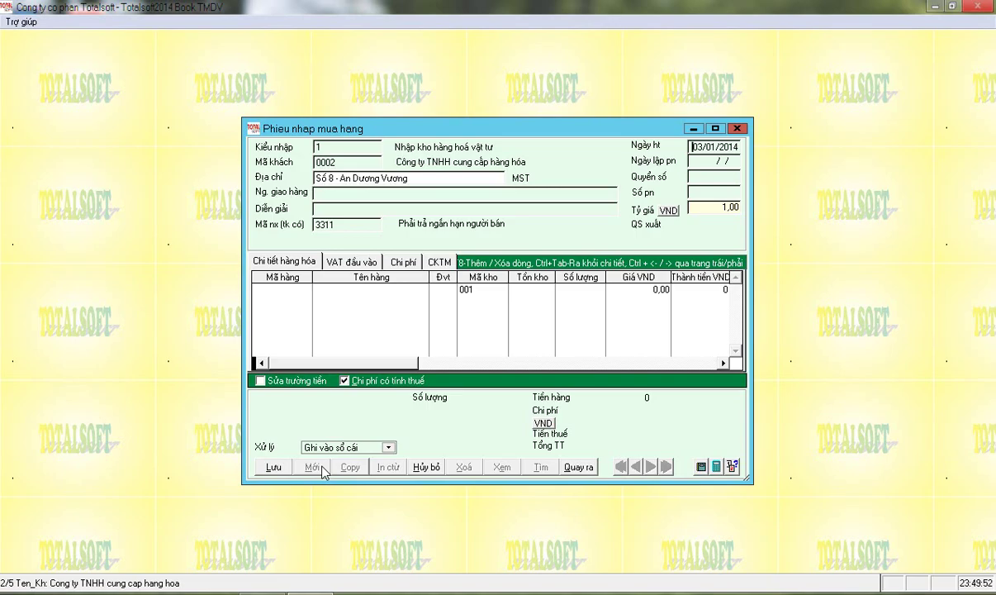
key(Return)
key(Return)
key(Return)
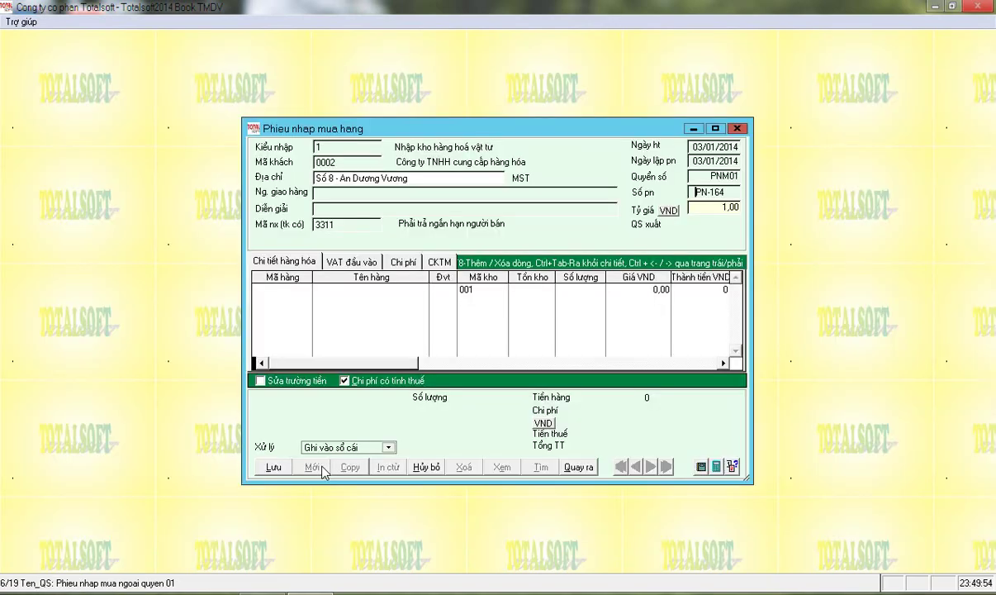
key(Return)
Enter a goods line of 50 Kg NVL01 at a unit price of 35 000
key(Return)
key(Return)
key(Down)
key(Down)
key(Down)
key(Down)
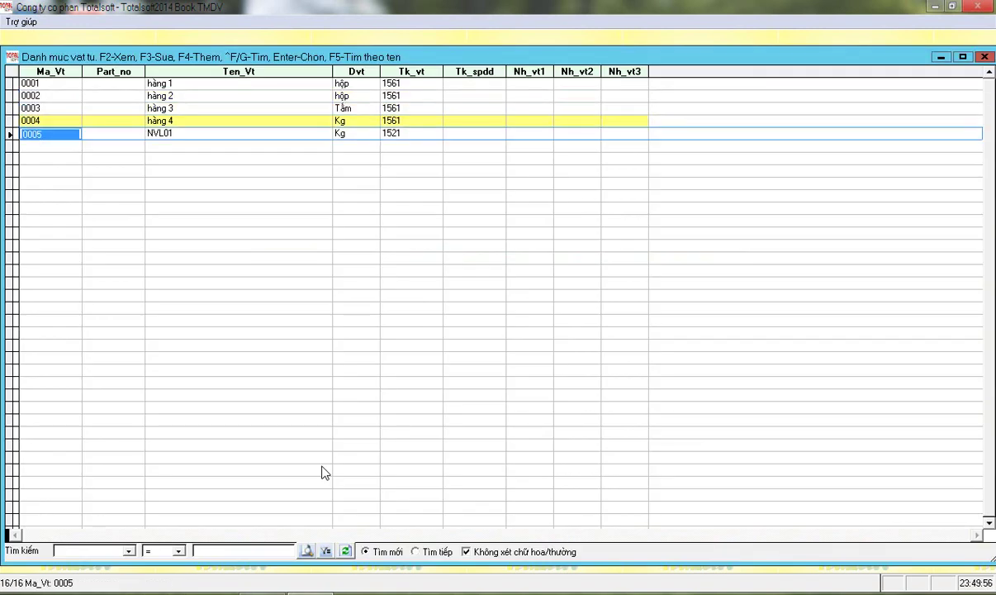
key(Return)
key(Return)
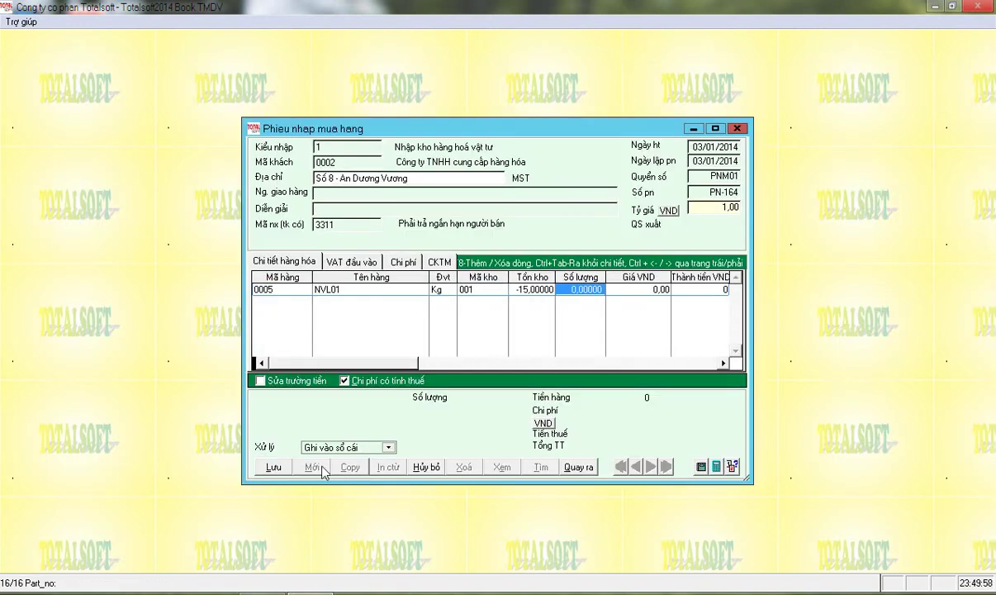
text(50)
key(Return)
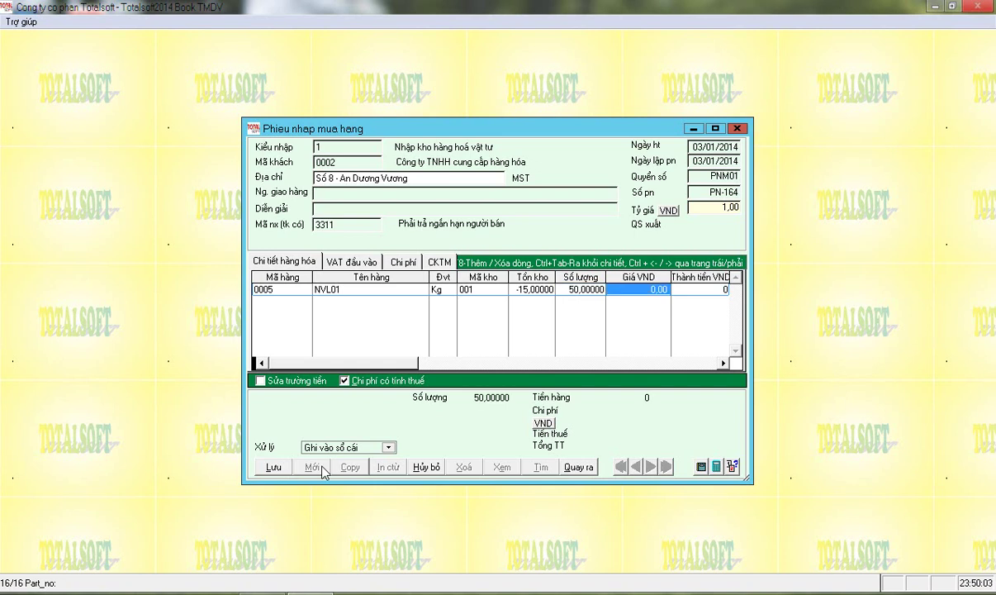
text(35000)
key(Return)
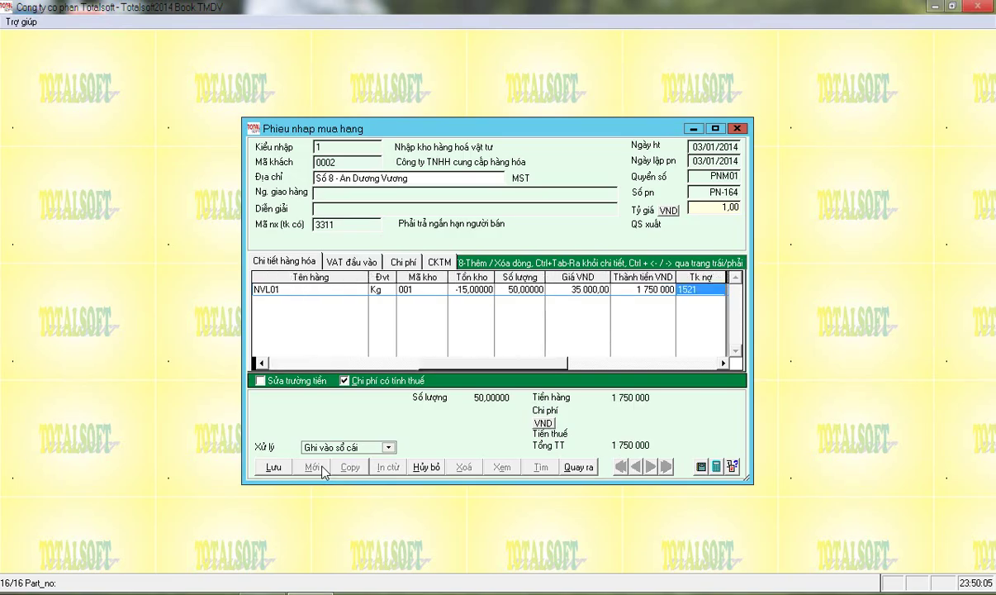
key(Return)
key(ctrl+Tab)
key(Return)
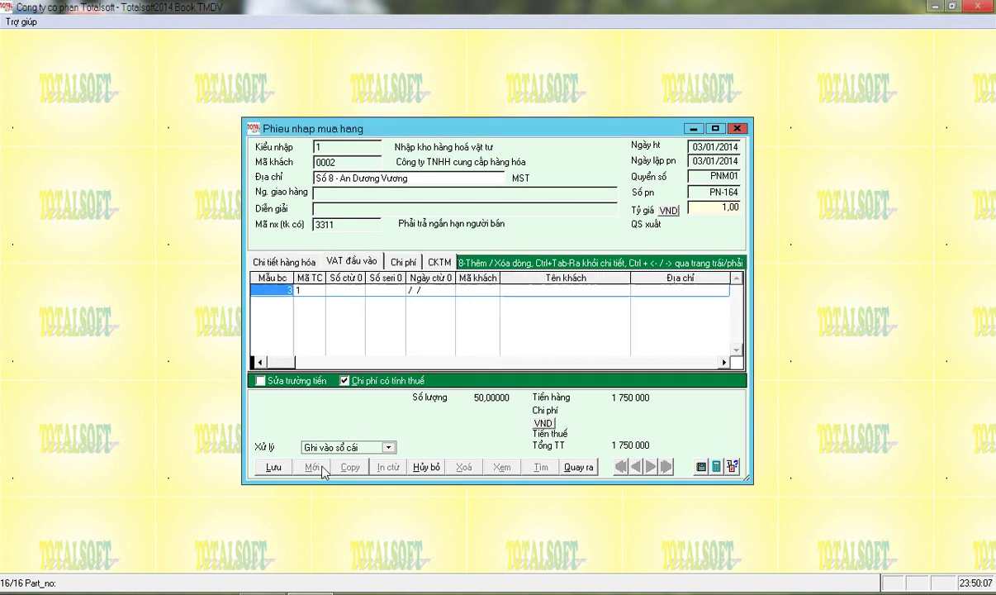
Save and post the purchase receipt, then close the form
click(283, 261)
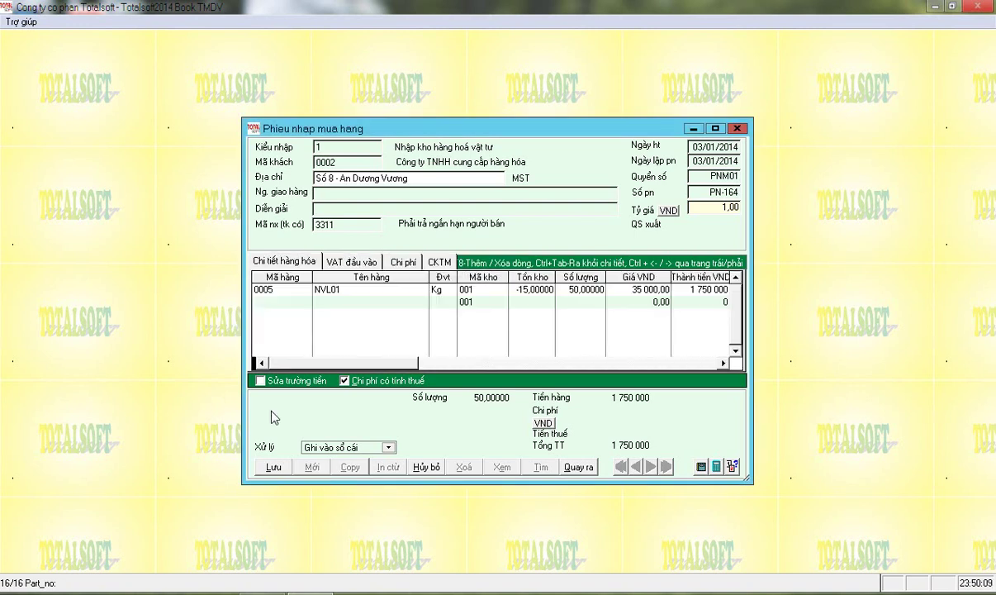
click(272, 467)
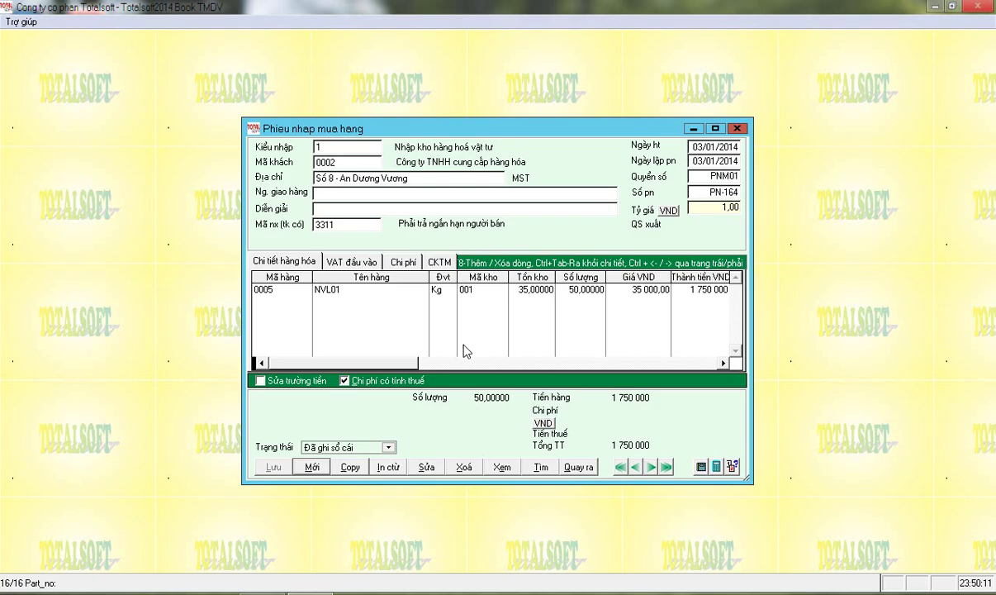
key(Escape)
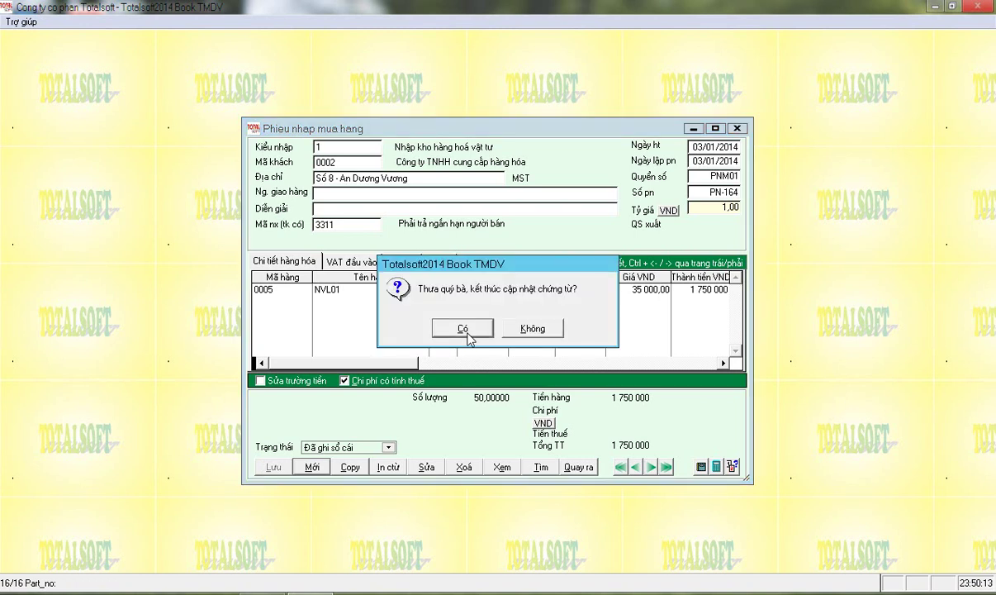
click(466, 330)
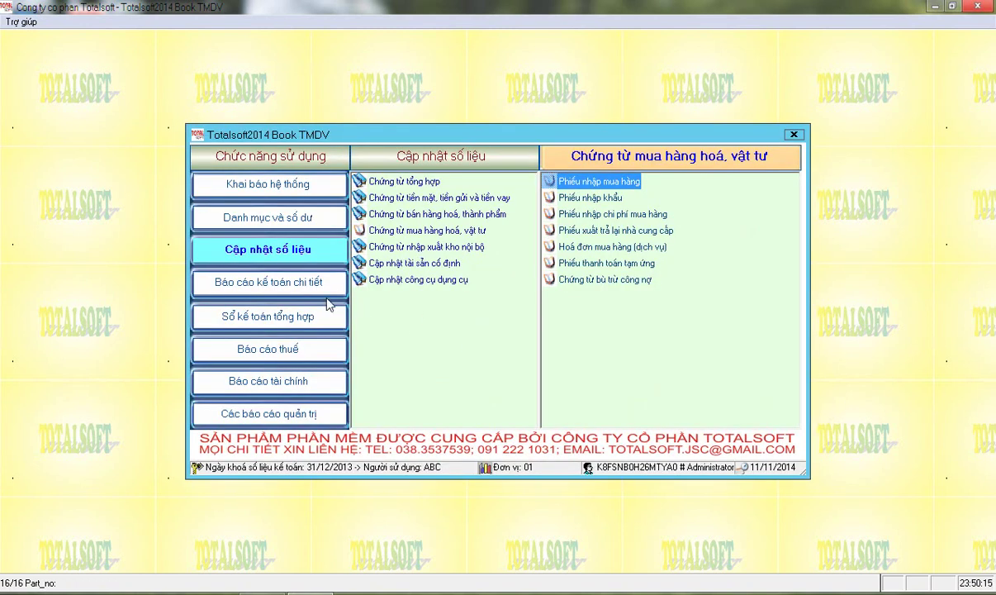
List the cash, bank and loan voucher types, then open and close the cash receipt form
click(285, 279)
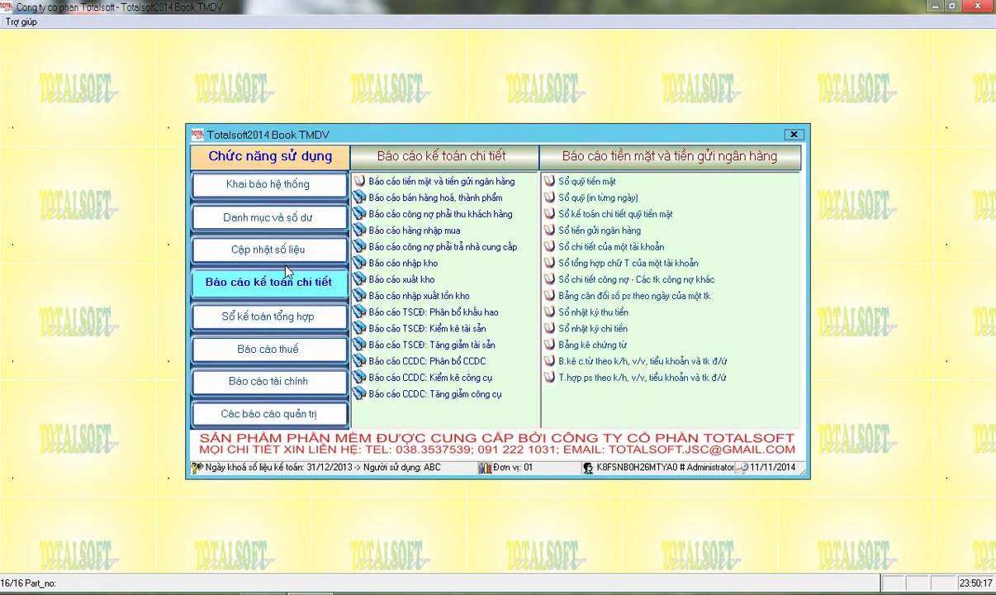
click(265, 244)
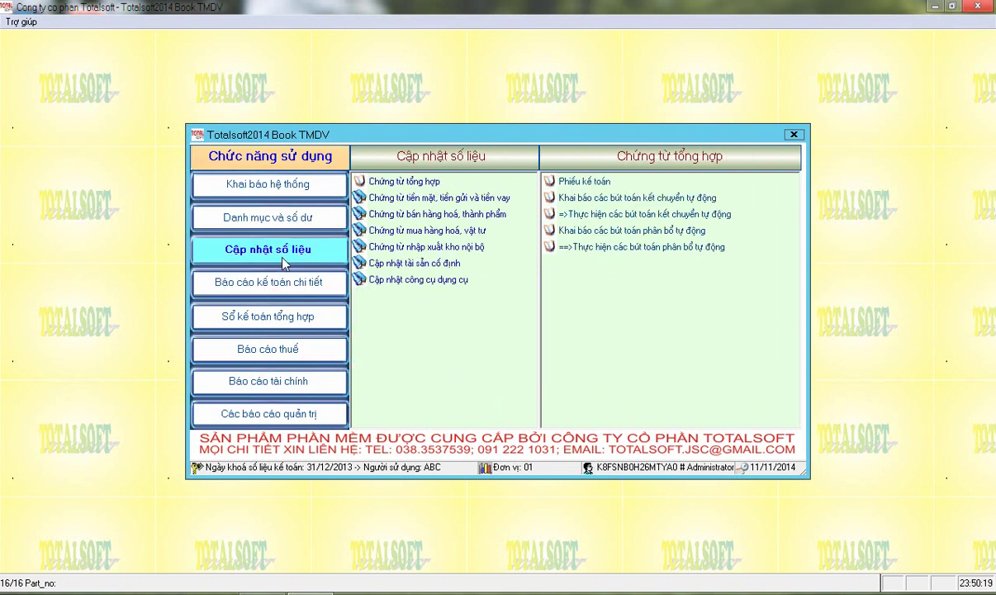
click(466, 198)
click(566, 182)
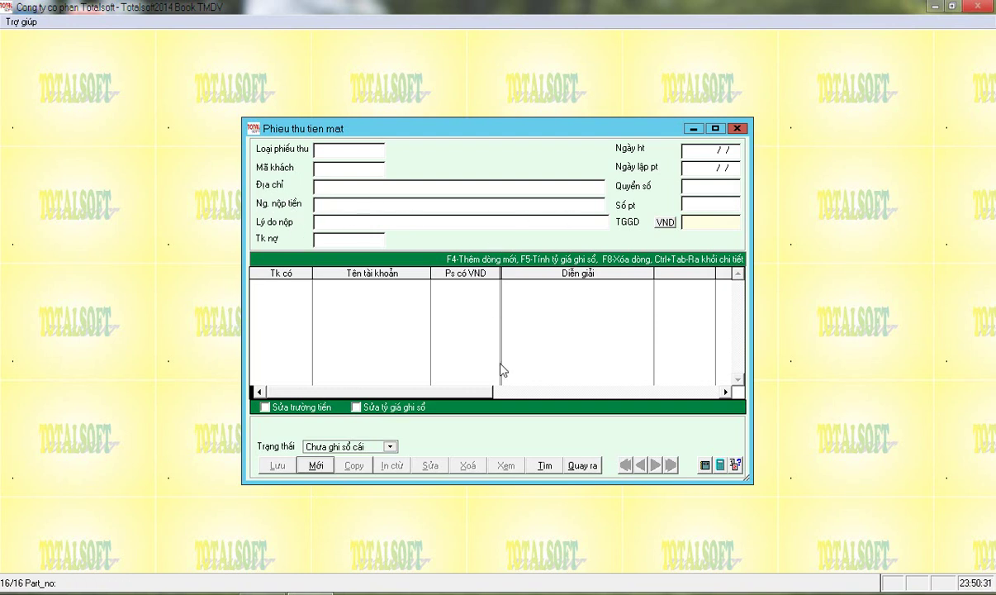
click(565, 464)
click(454, 328)
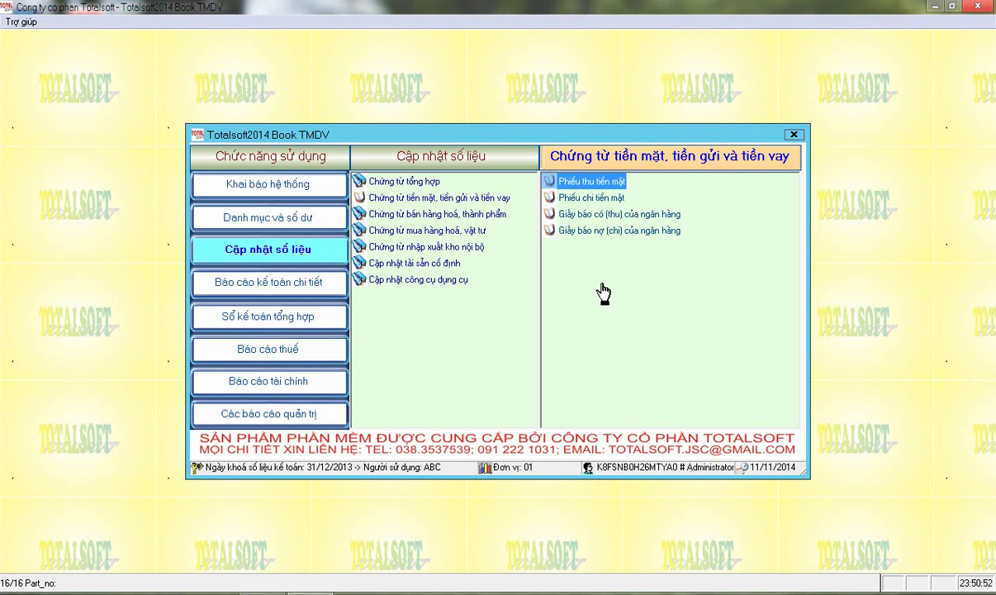
Point out the cash receipt, cash payment and bank credit/debit note types, then list the stock reports
click(585, 215)
click(588, 231)
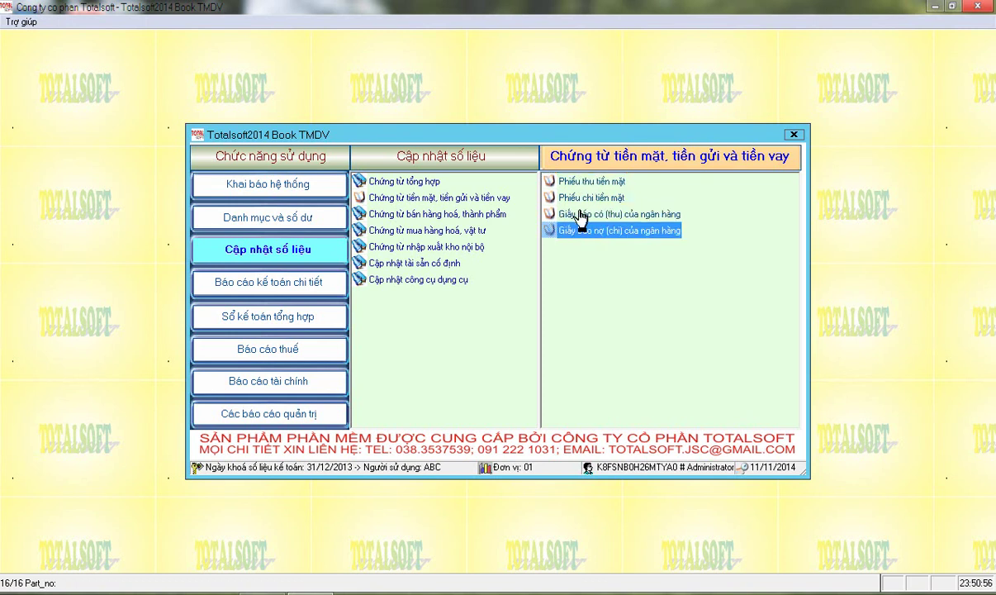
click(581, 214)
click(583, 232)
click(583, 181)
click(585, 202)
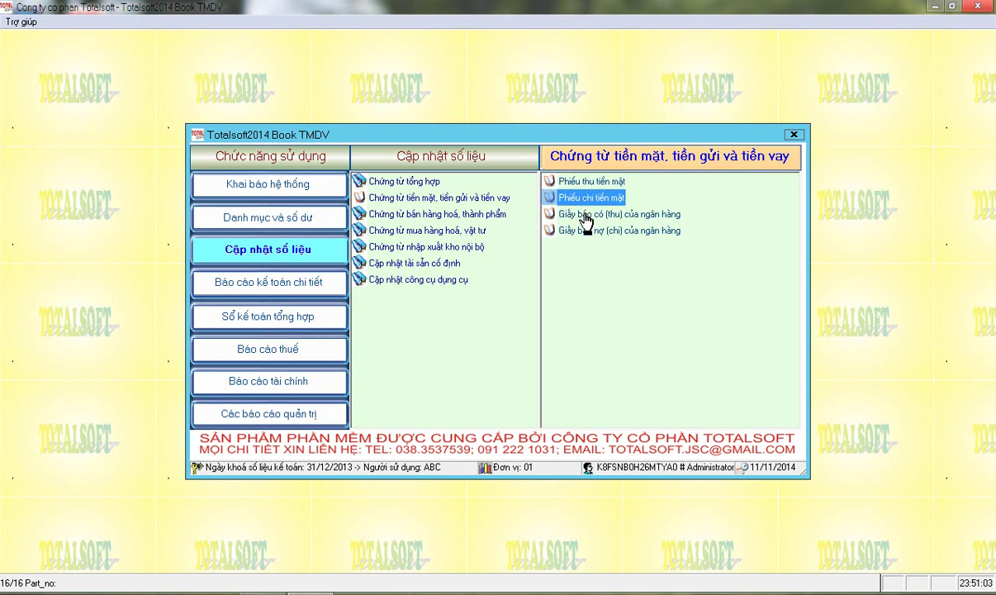
click(583, 216)
click(582, 232)
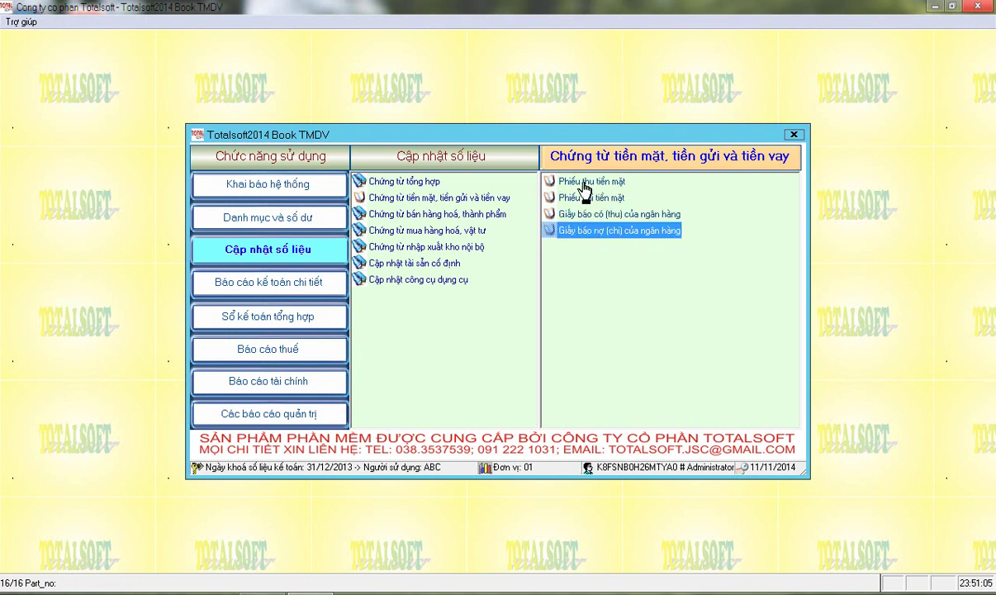
click(585, 184)
click(583, 199)
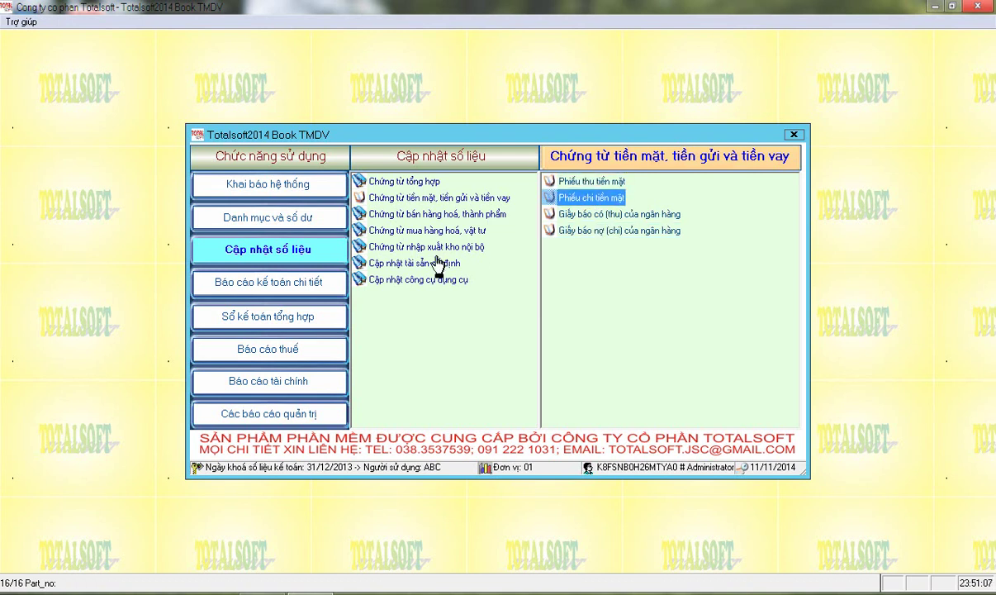
click(291, 287)
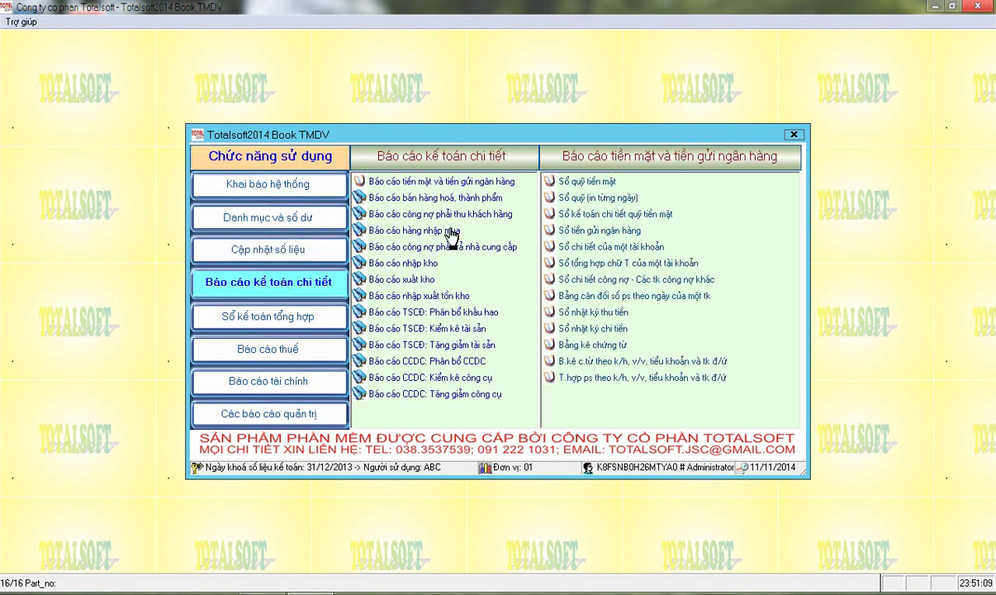
click(404, 297)
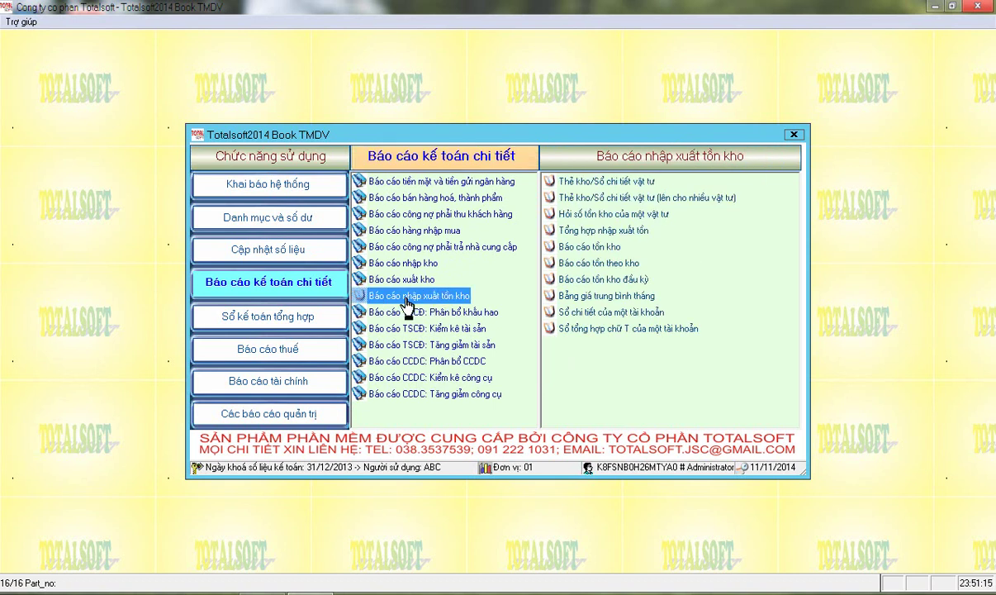
Run the receipt-issue-stock summary, inspect hàng 1 and hàng 2 figures, and open hàng 2's details with F5
click(559, 231)
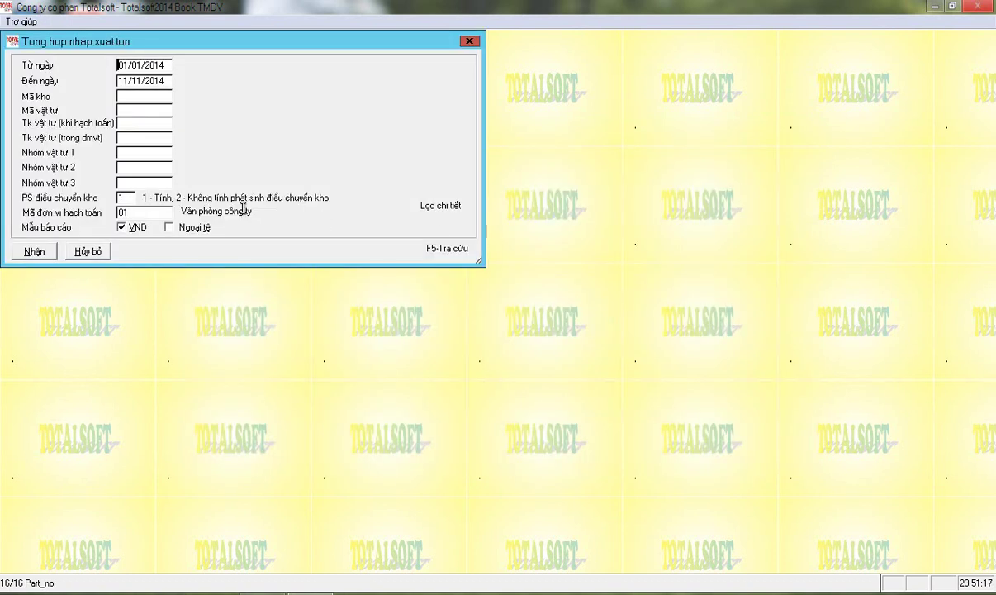
click(42, 255)
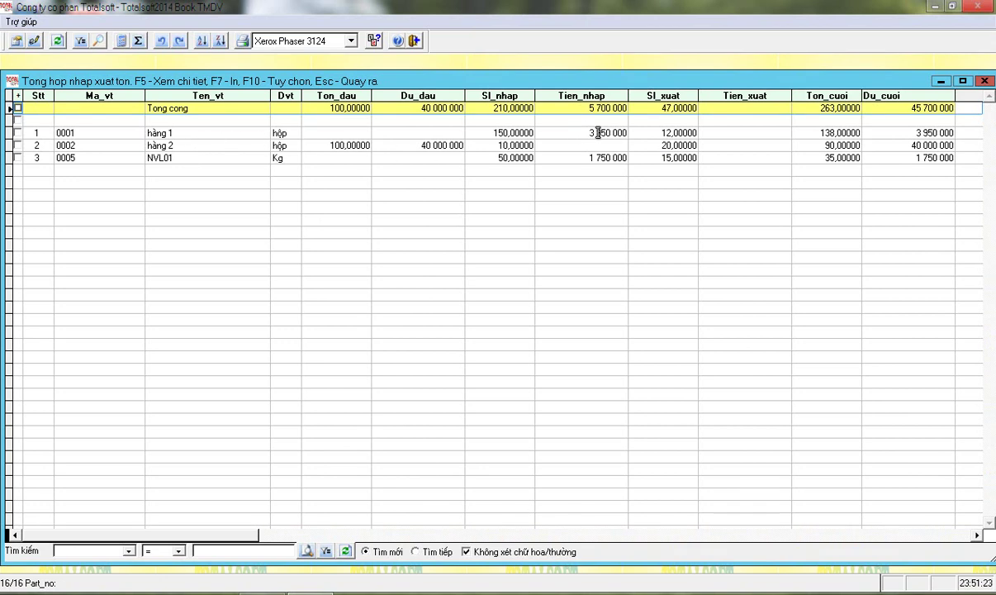
click(659, 132)
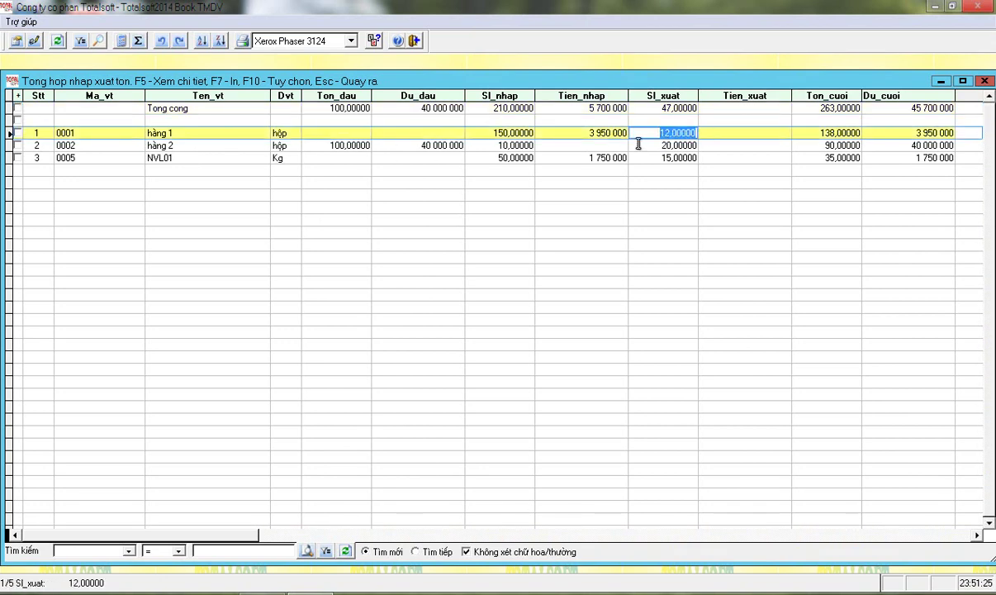
click(493, 144)
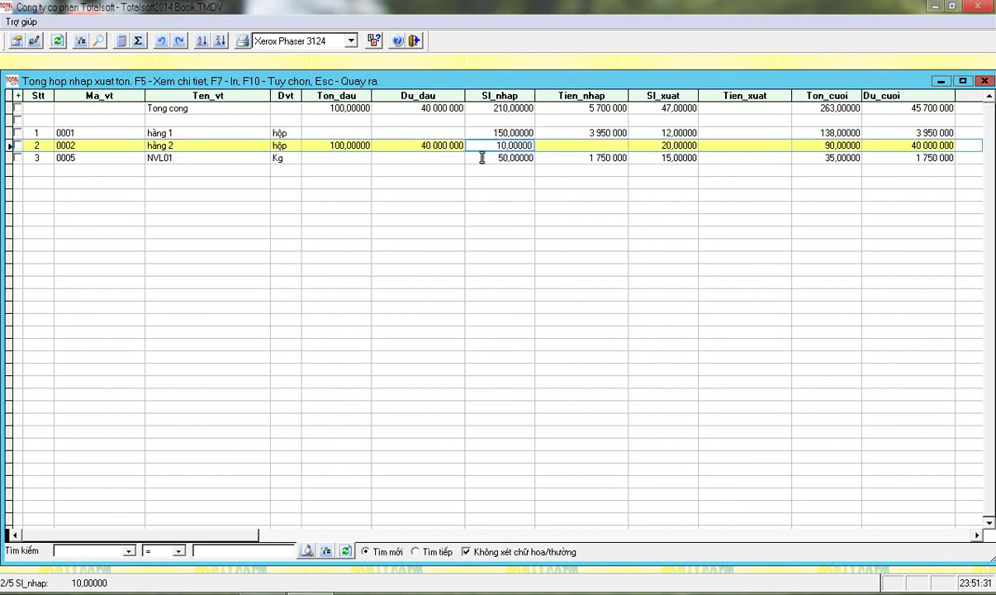
click(404, 147)
click(521, 144)
key(F5)
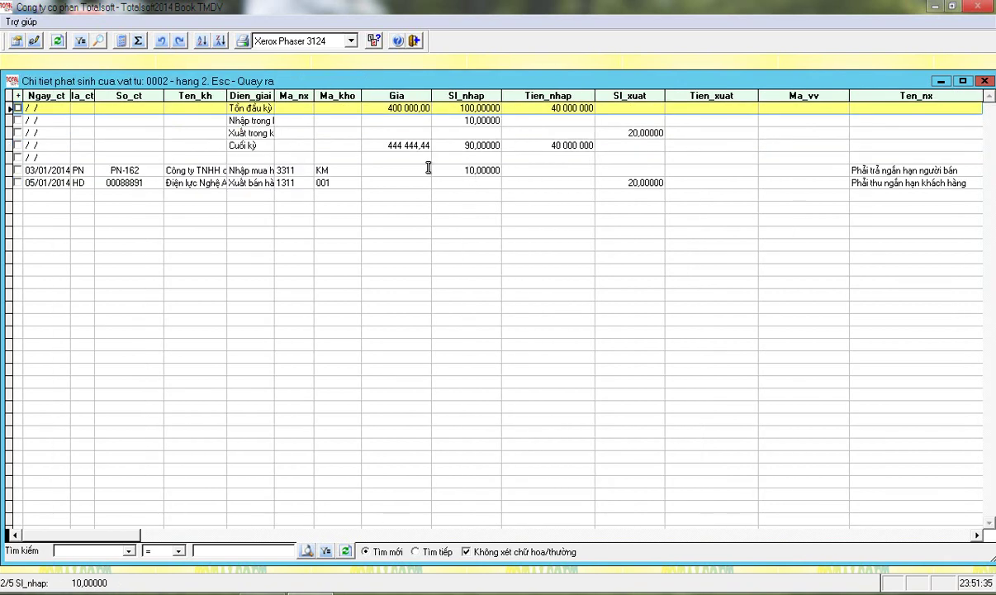
Check which warehouse received hàng 2 in purchase receipt PN-162, then close it
double_click(376, 169)
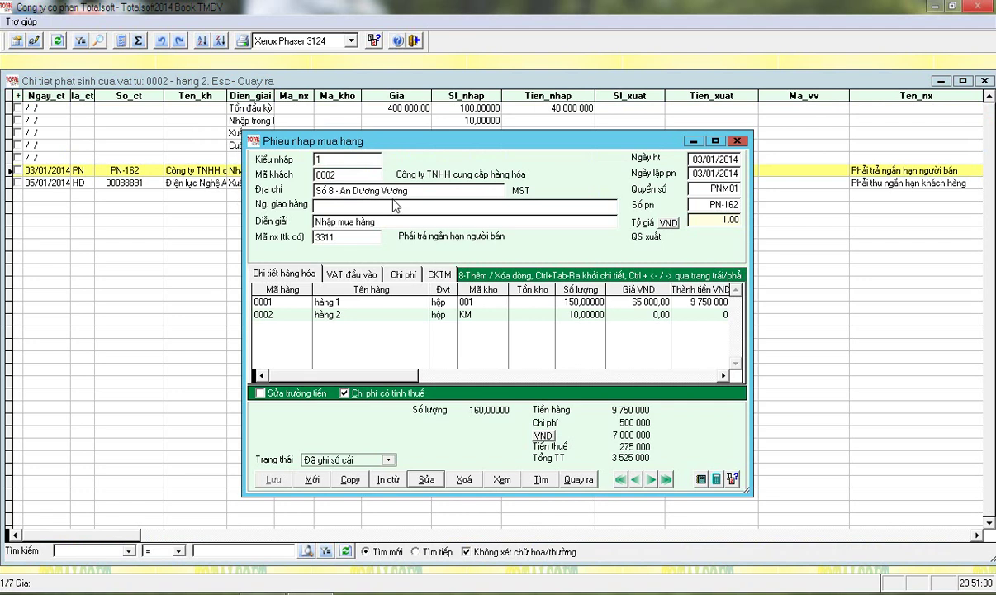
click(482, 316)
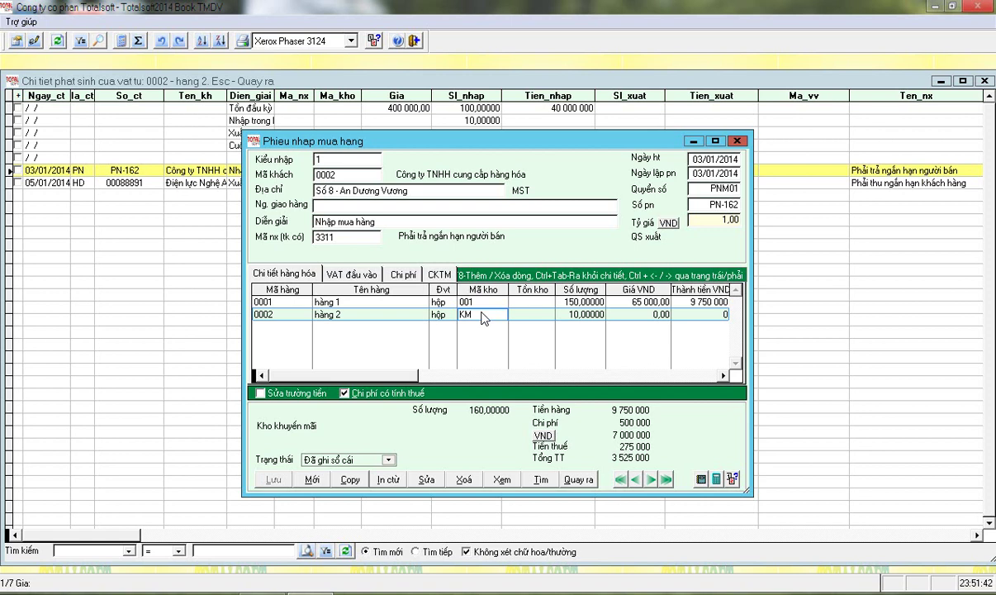
key(Escape)
click(464, 340)
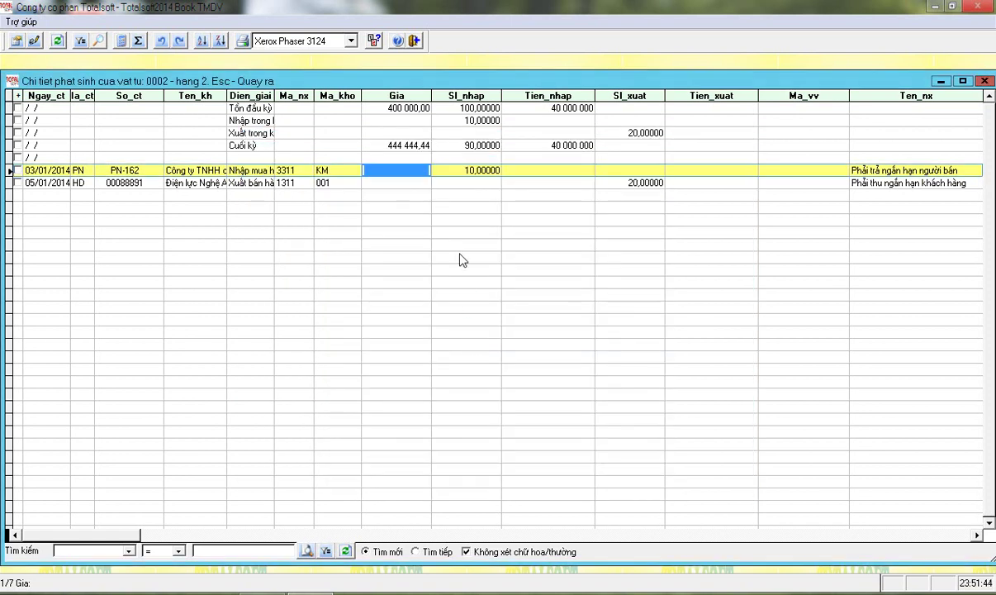
In the 05/01/2014 sales invoice, change hàng 2's warehouse code from 001 to KM
click(277, 183)
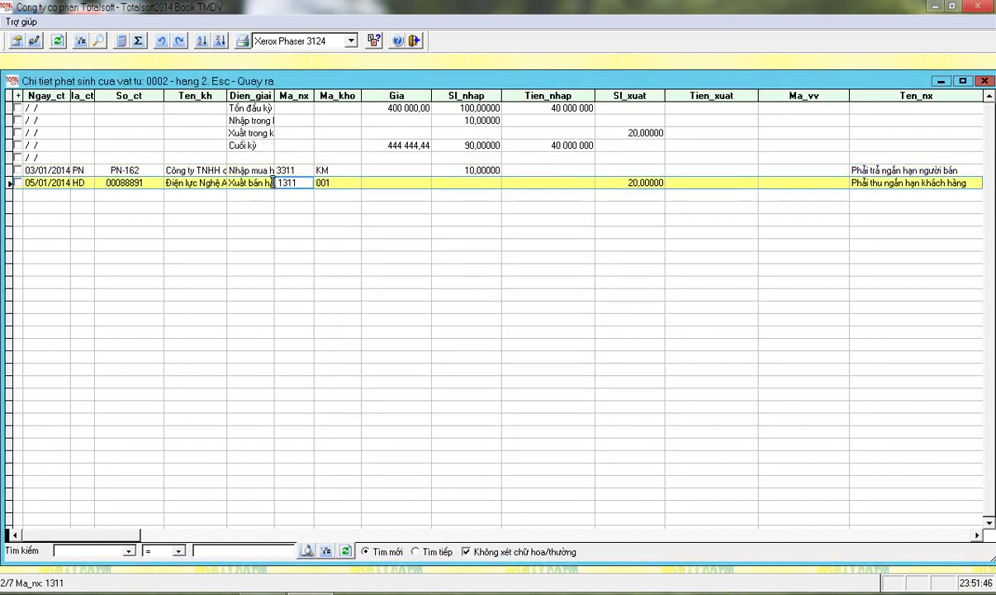
click(270, 183)
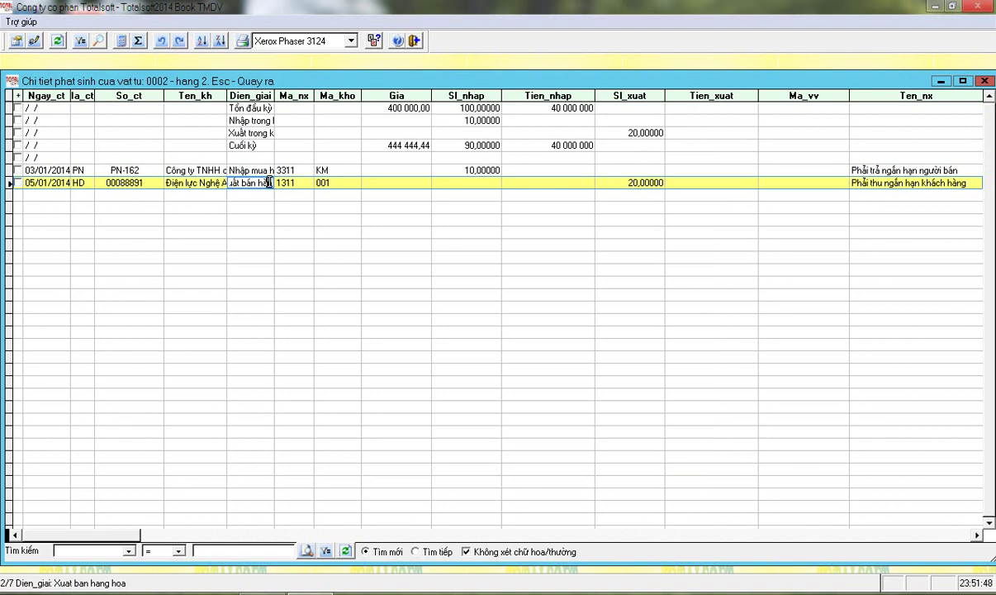
double_click(351, 183)
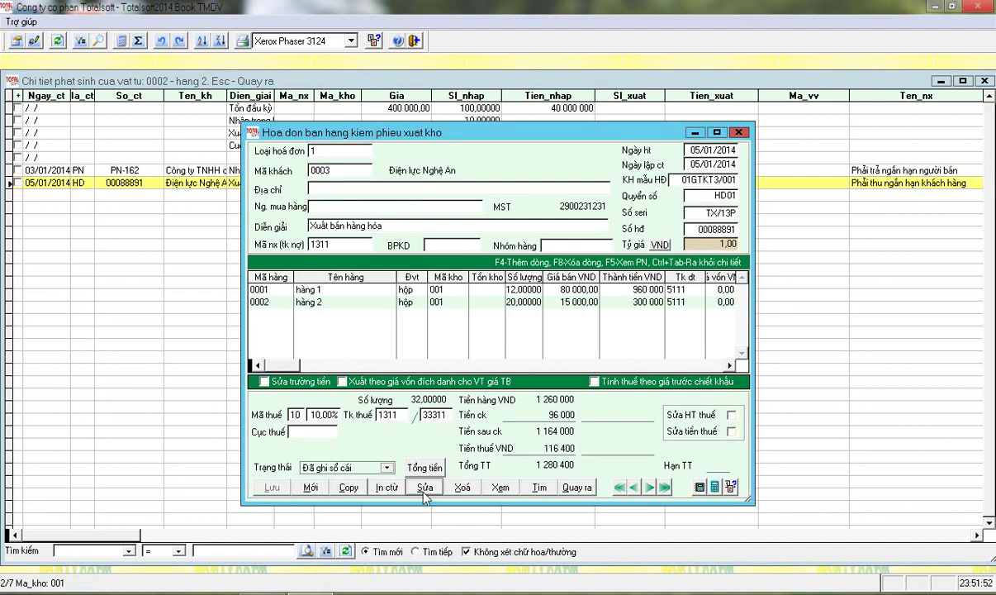
click(447, 304)
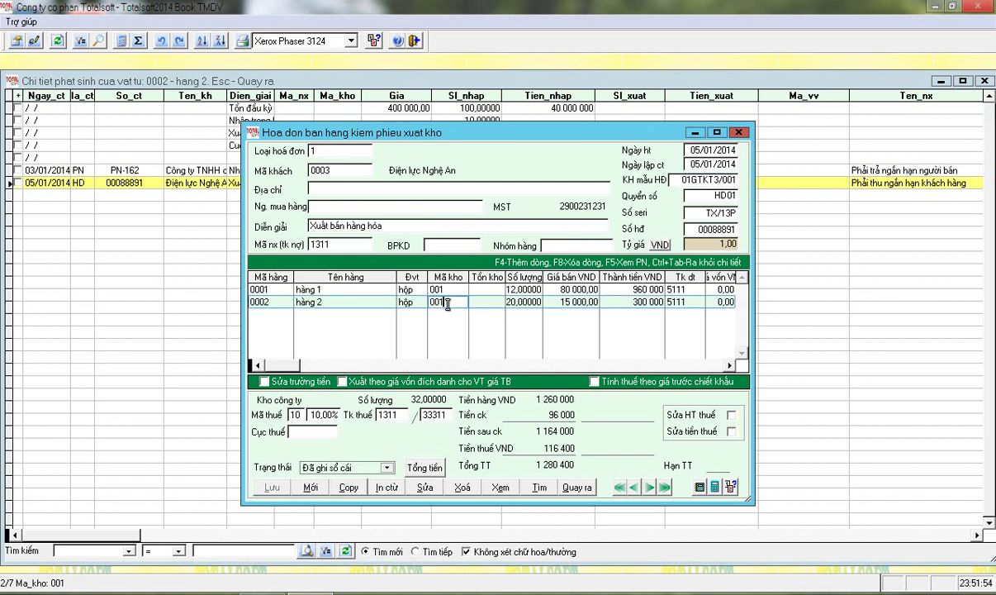
double_click(448, 303)
click(422, 488)
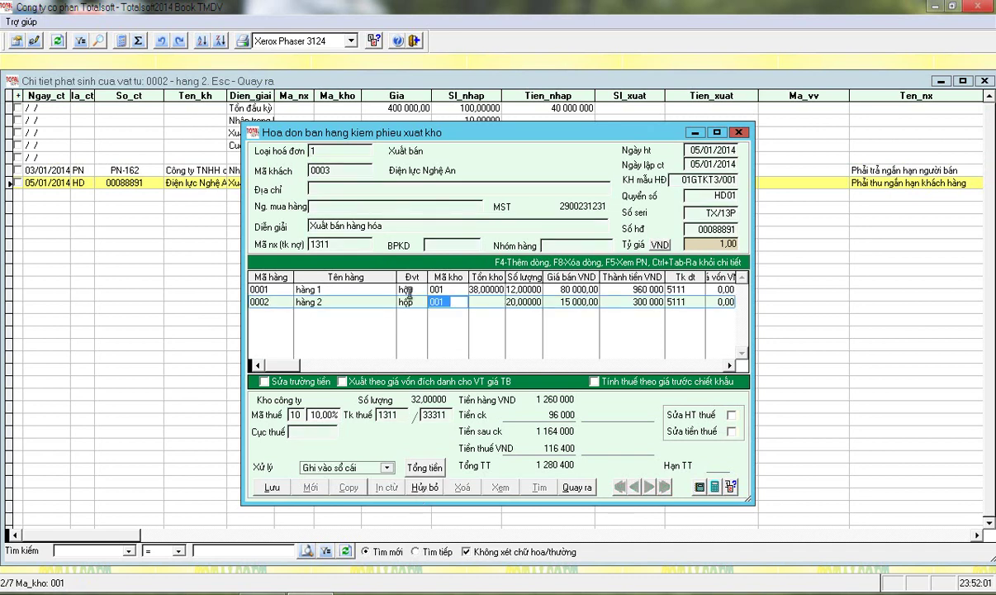
text(KM)
key(Return)
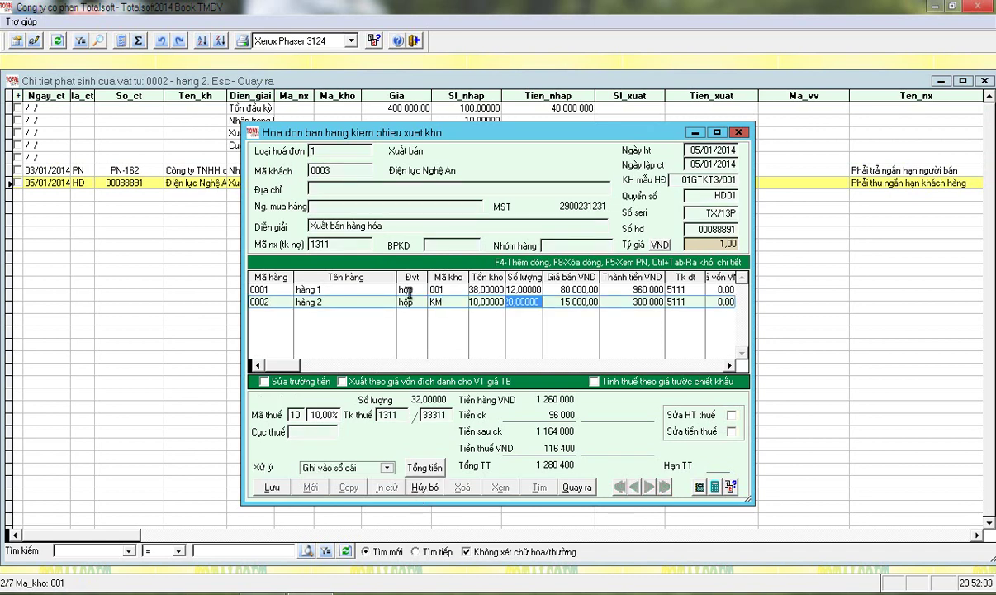
Save the edited invoice, accept the VAT details, and return to the stock summary
key(ctrl+Tab)
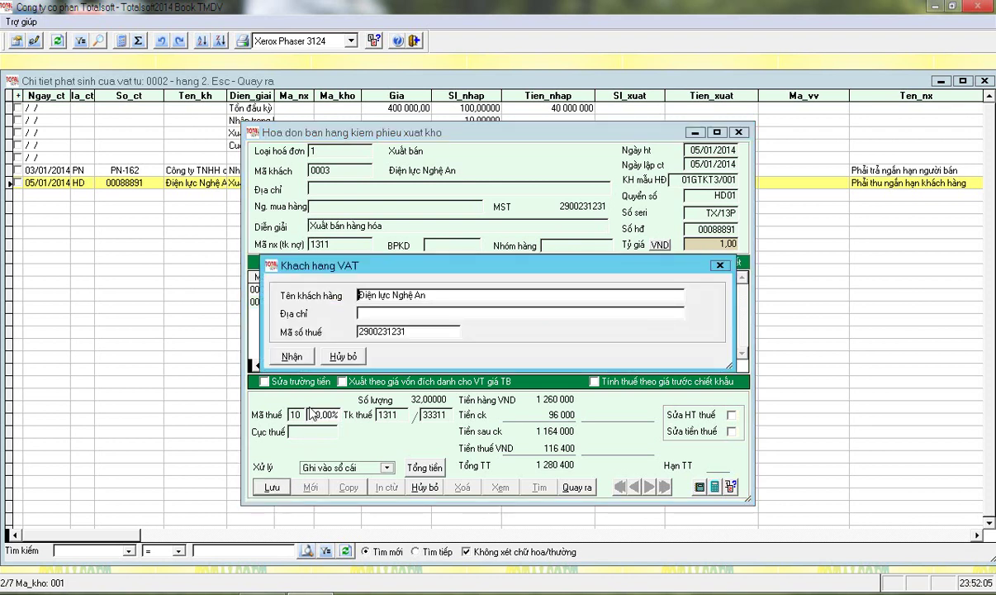
click(299, 357)
click(494, 342)
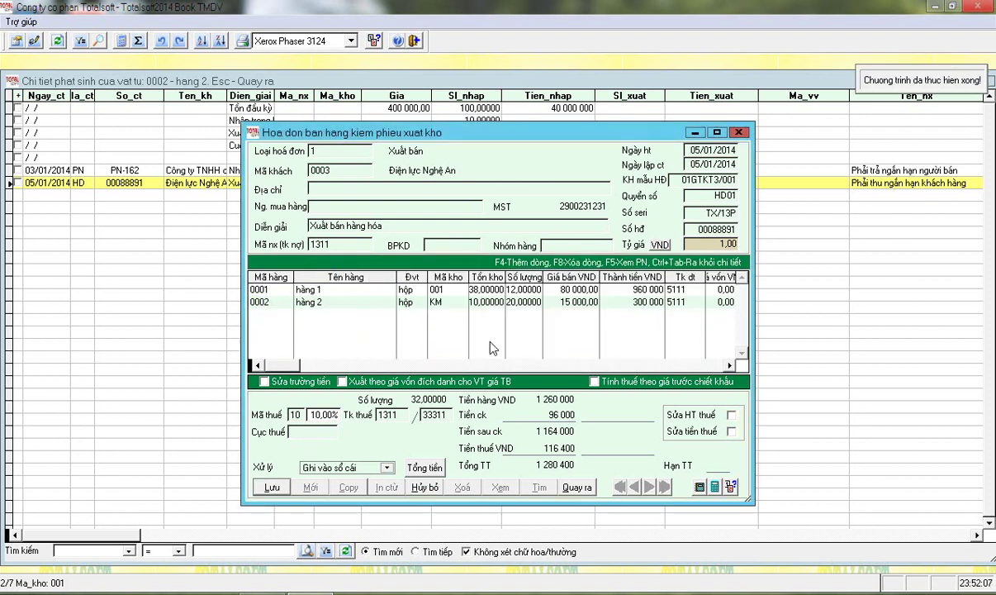
key(Escape)
click(463, 338)
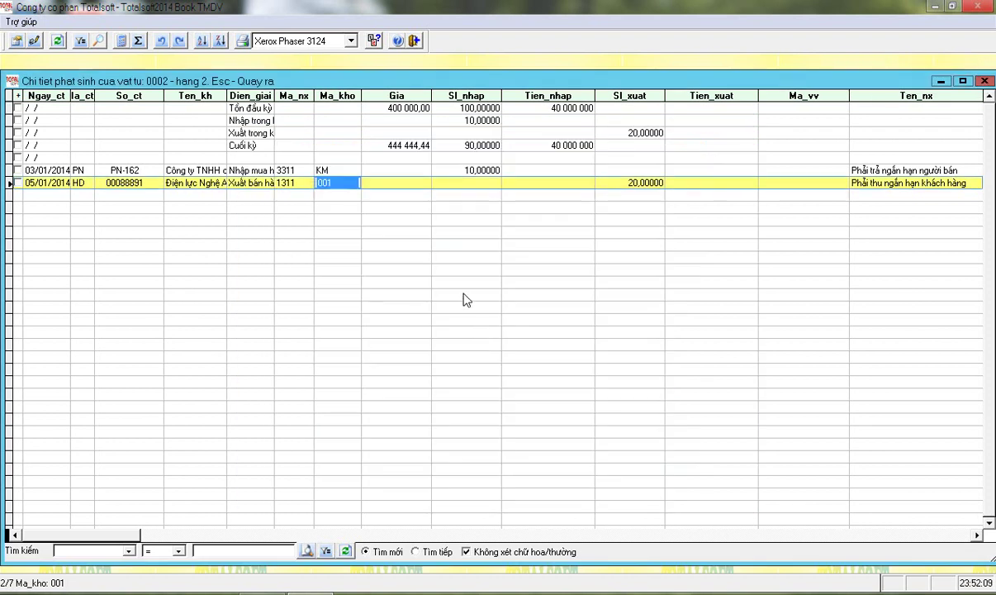
key(Escape)
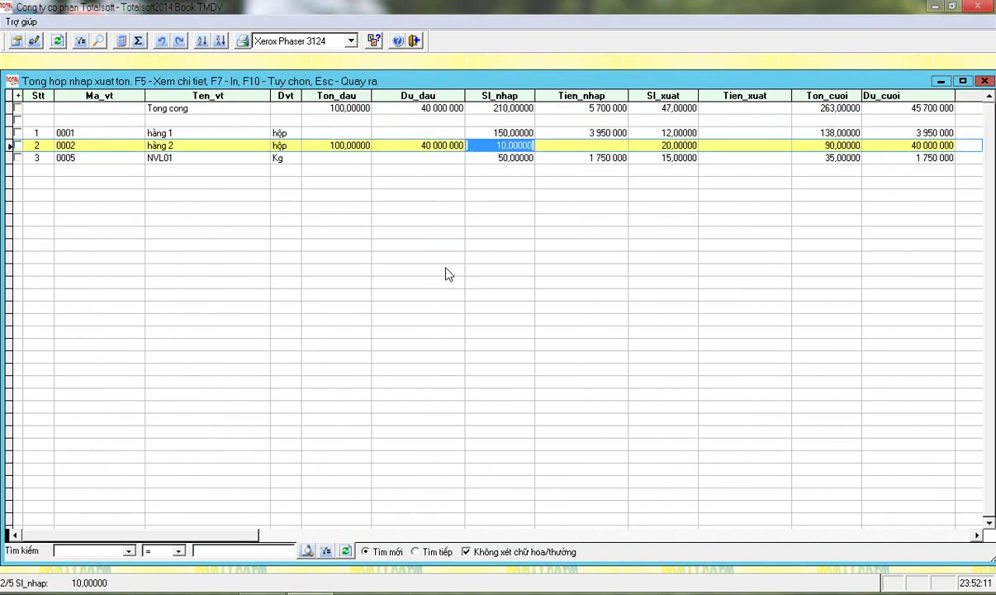
Review hàng 2's opening and issued quantities, then close the stock movement summary
click(171, 142)
drag(171, 142, 132, 135)
click(331, 143)
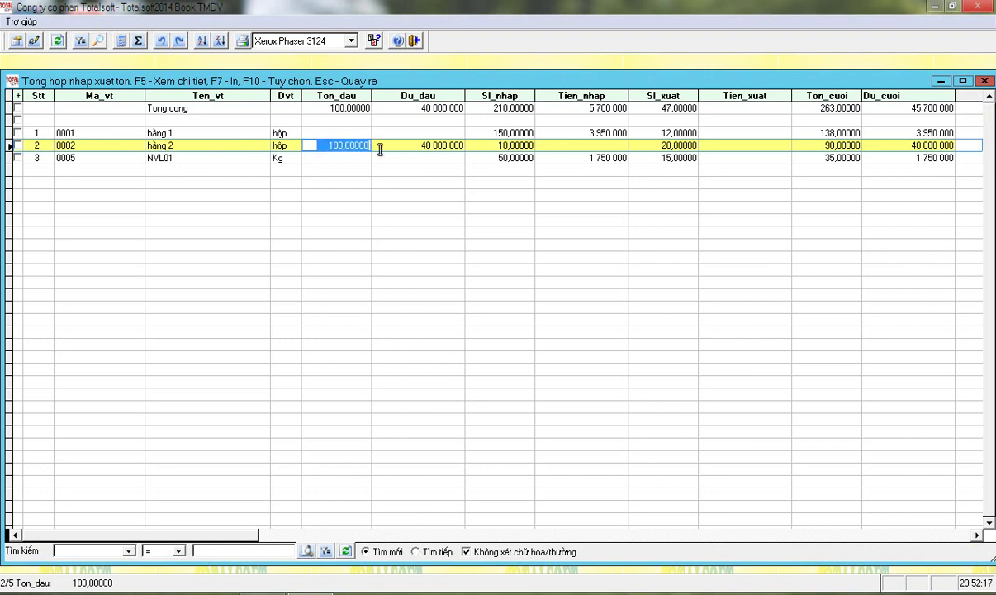
click(648, 145)
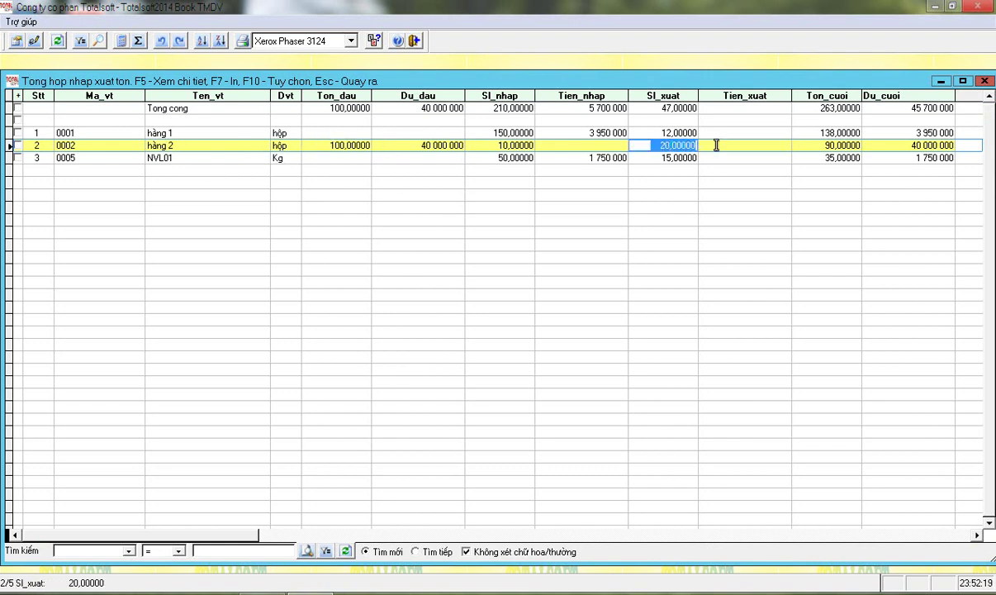
click(330, 145)
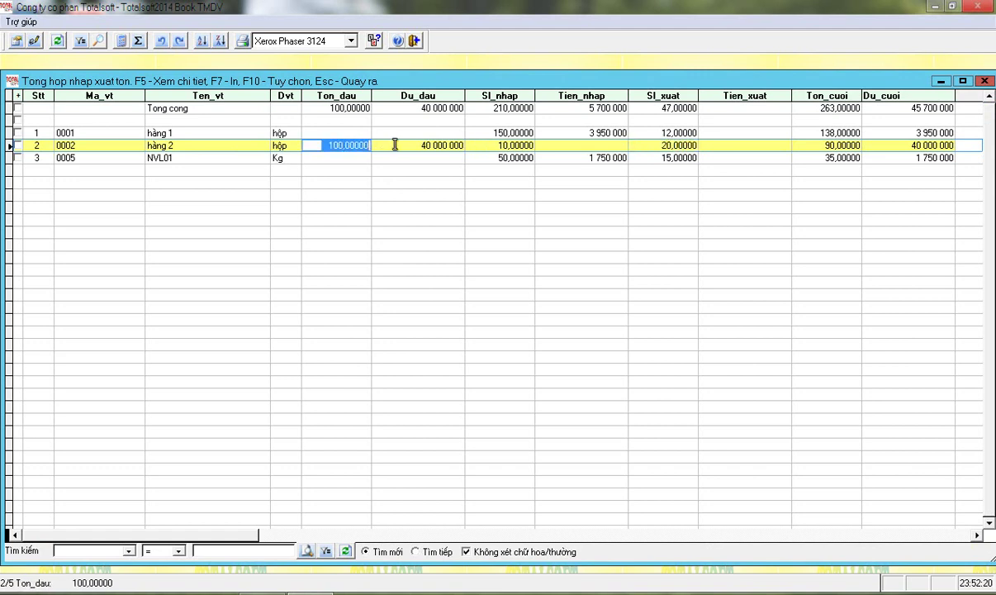
key(Escape)
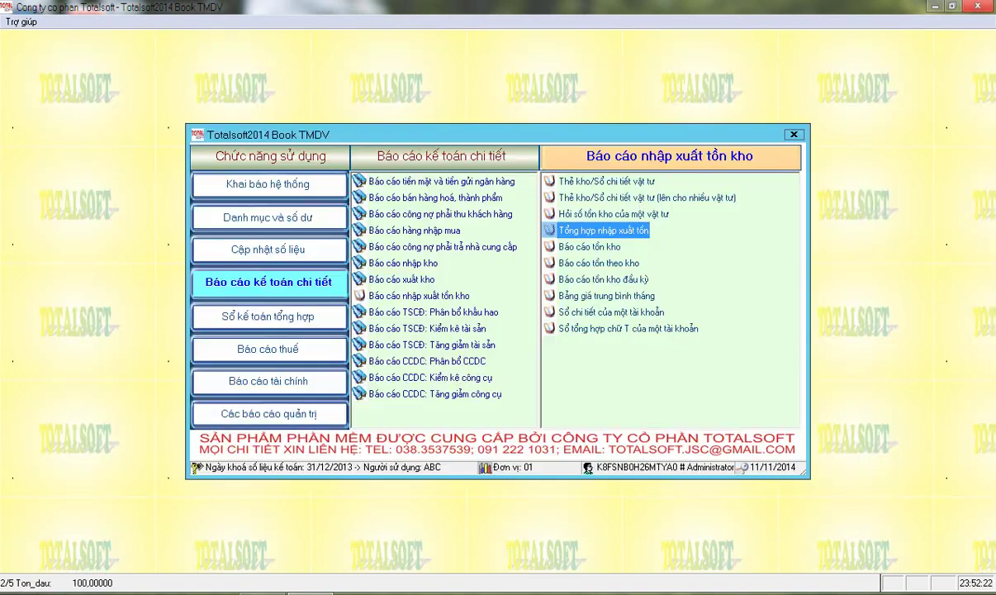
In Vào tồn kho đầu kỳ, change hàng 2's opening stock warehouse from 001 to KM and save
click(268, 217)
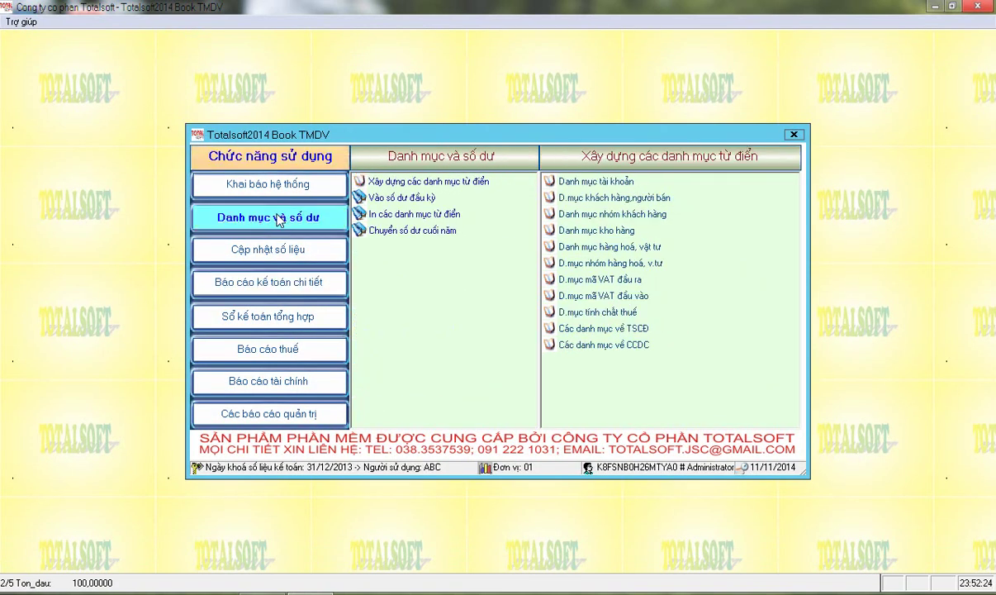
click(413, 200)
click(589, 214)
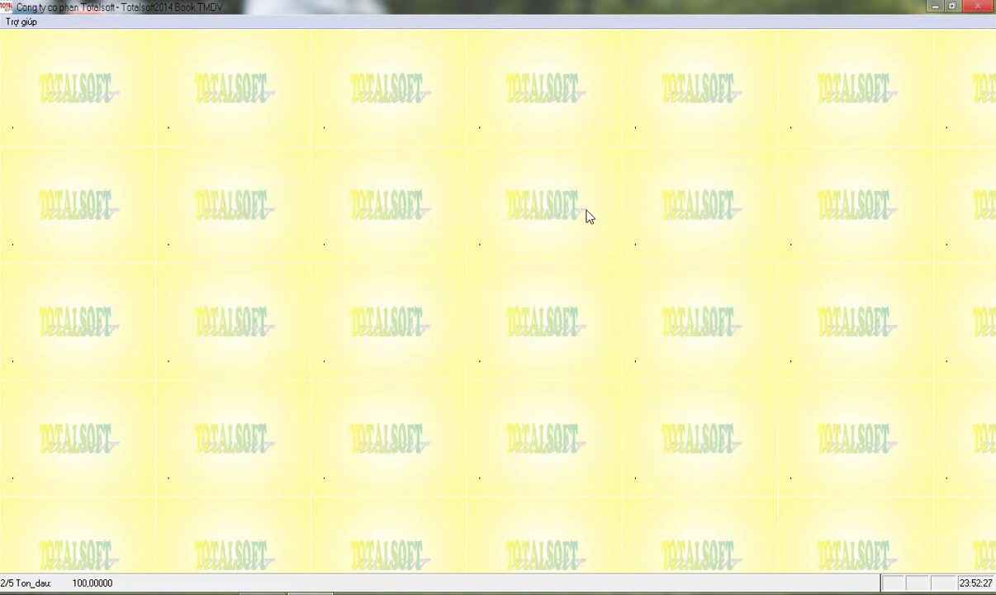
click(42, 138)
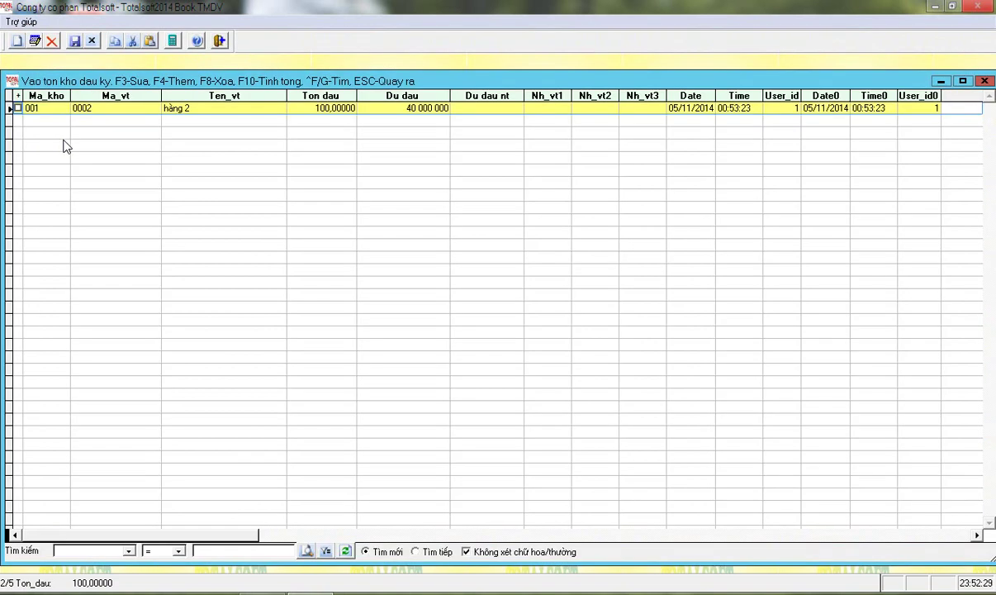
click(223, 108)
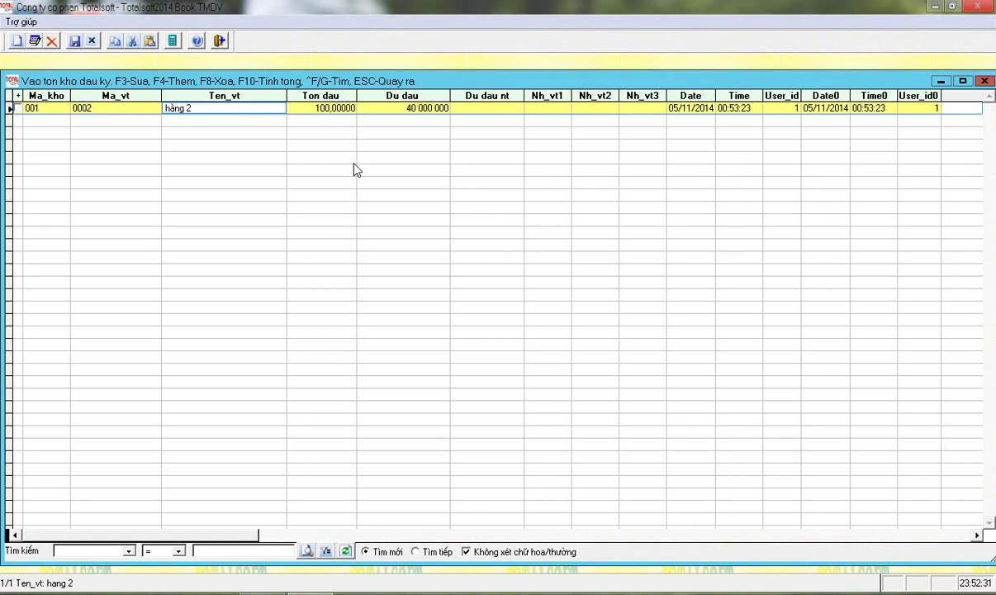
key(F3)
double_click(115, 95)
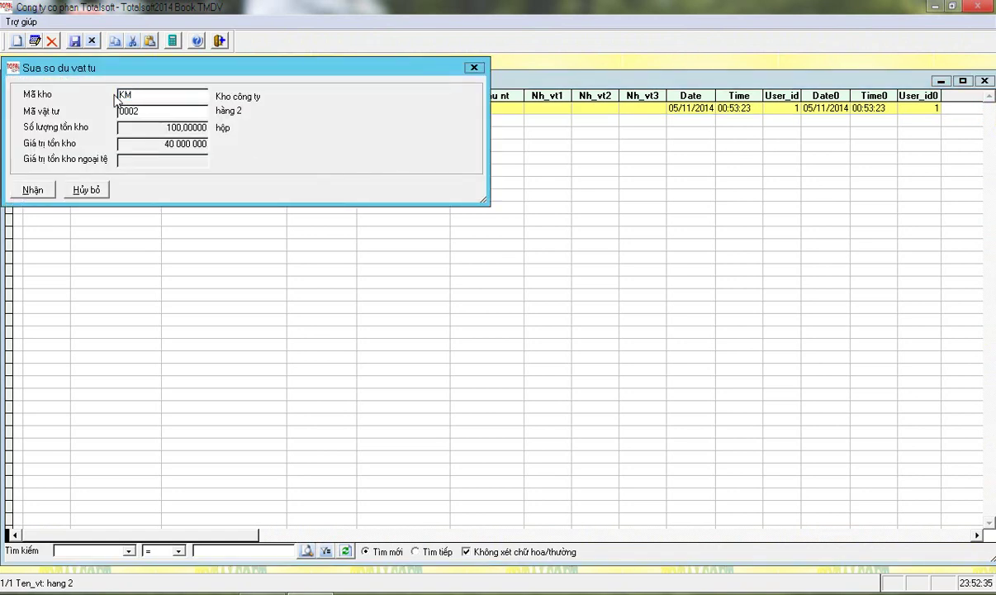
click(32, 190)
key(Escape)
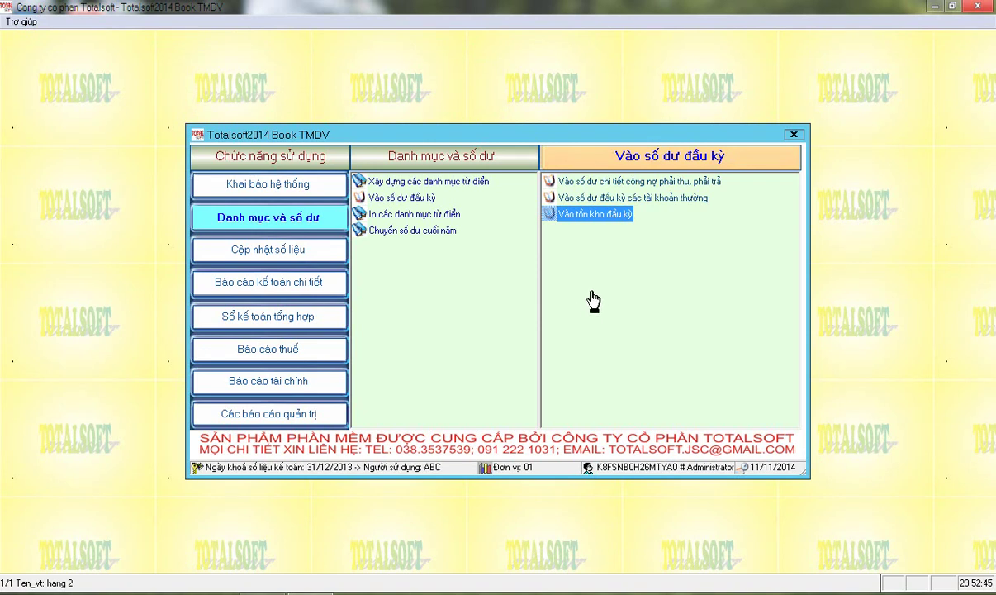
Run the Tổng hợp nhập xuất tồn stock summary with the KM warehouse filter cleared, covering all warehouses
click(284, 282)
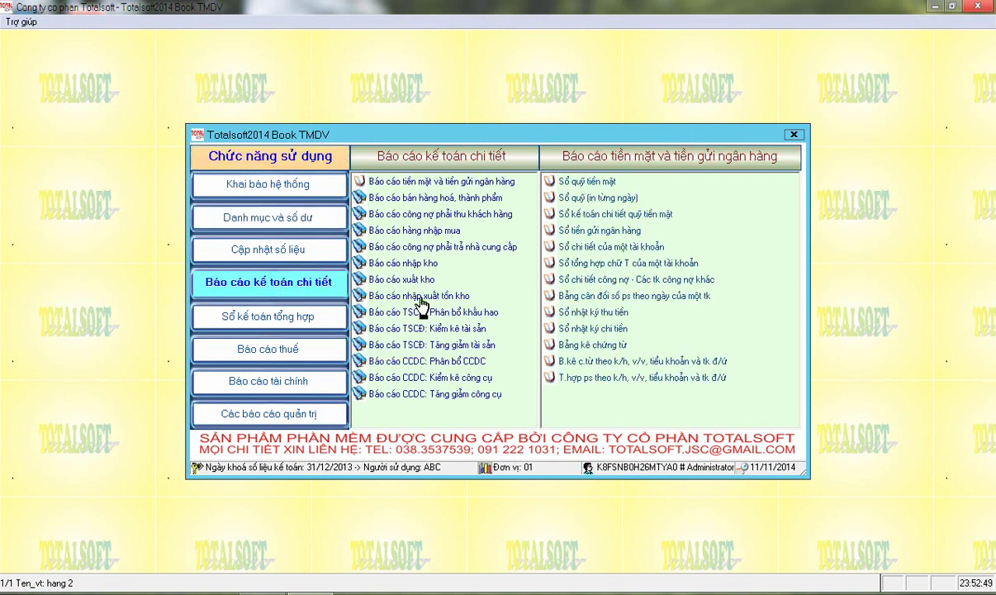
click(418, 296)
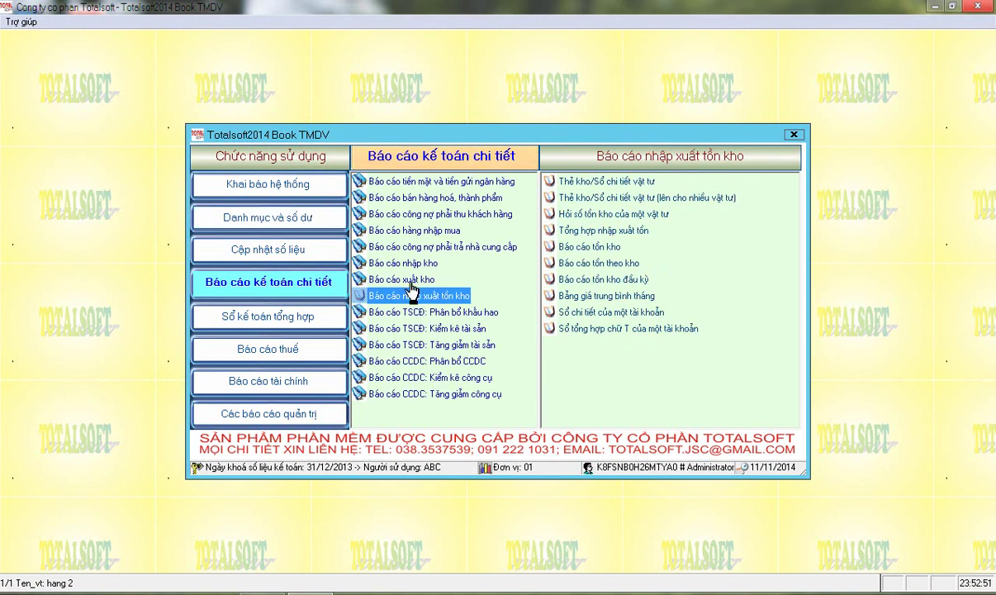
click(562, 235)
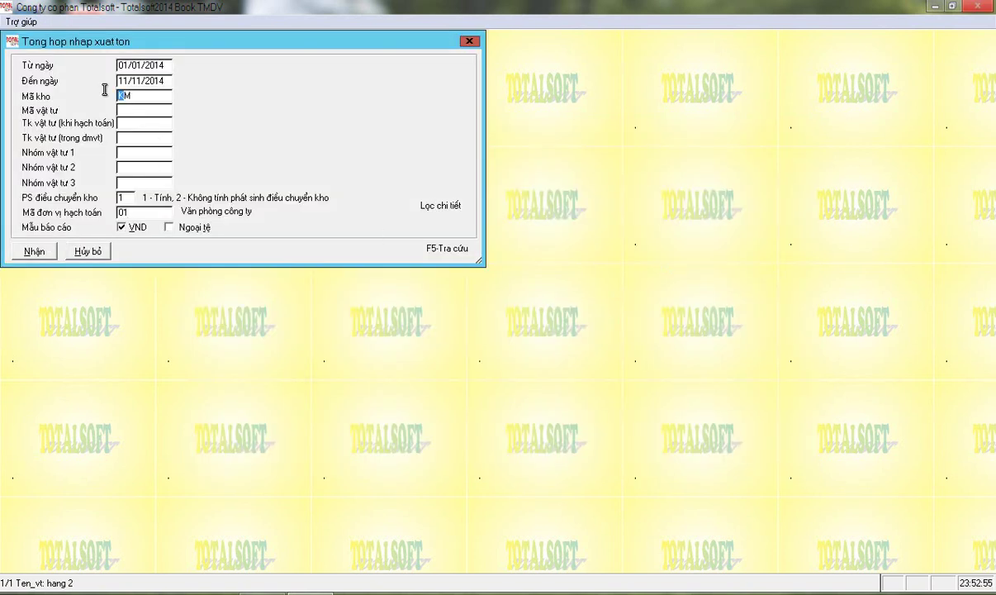
click(147, 80)
click(135, 96)
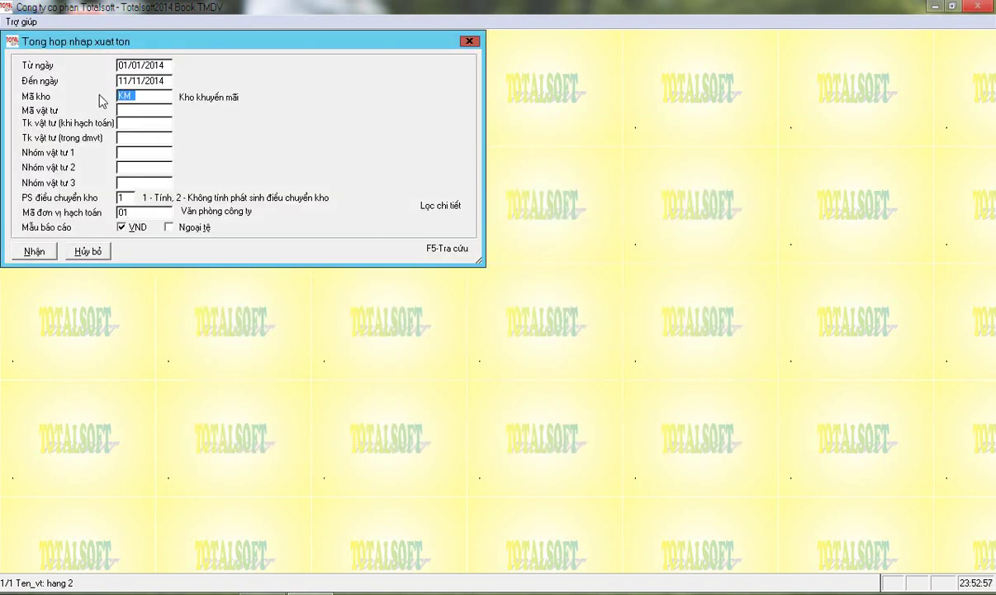
key(Delete)
click(35, 252)
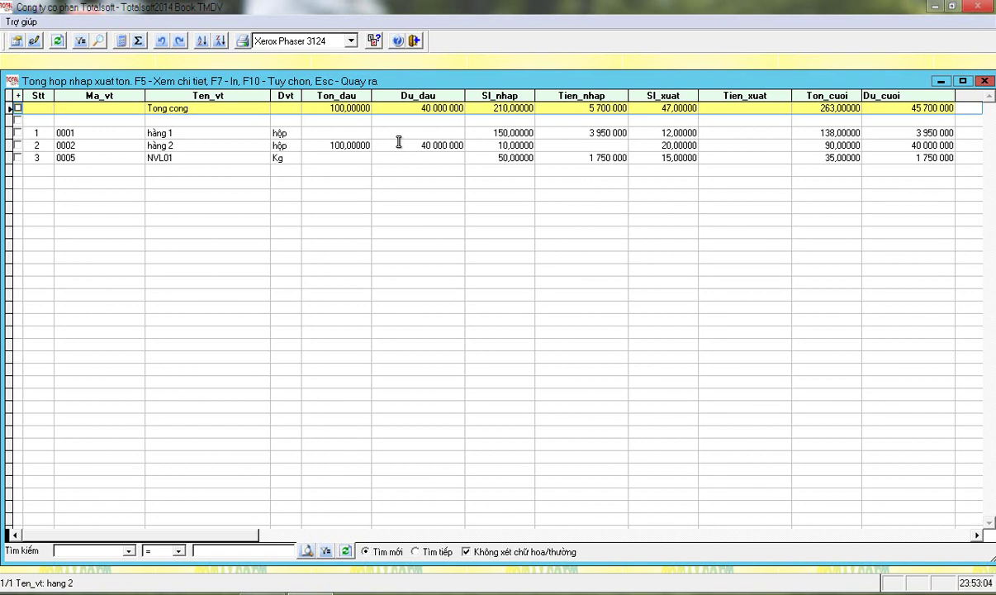
Check hàng 2's opening quantity (100 boxes) and value (40,000,000) and NVL01's receipt value, then close the report
click(399, 143)
drag(400, 145, 473, 146)
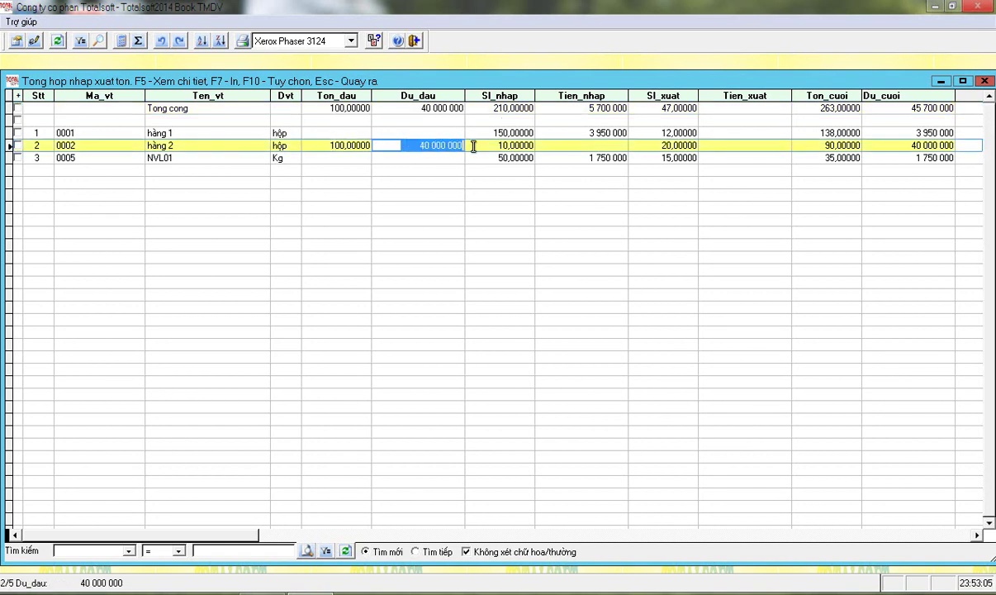
click(306, 144)
drag(307, 145, 460, 145)
click(413, 146)
click(538, 157)
drag(562, 157, 706, 157)
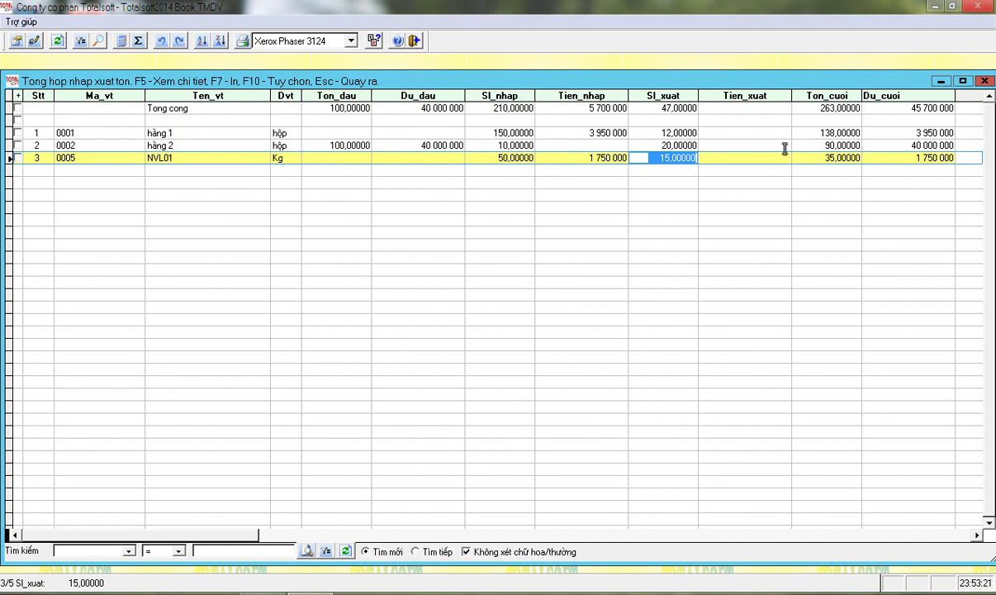
key(Escape)
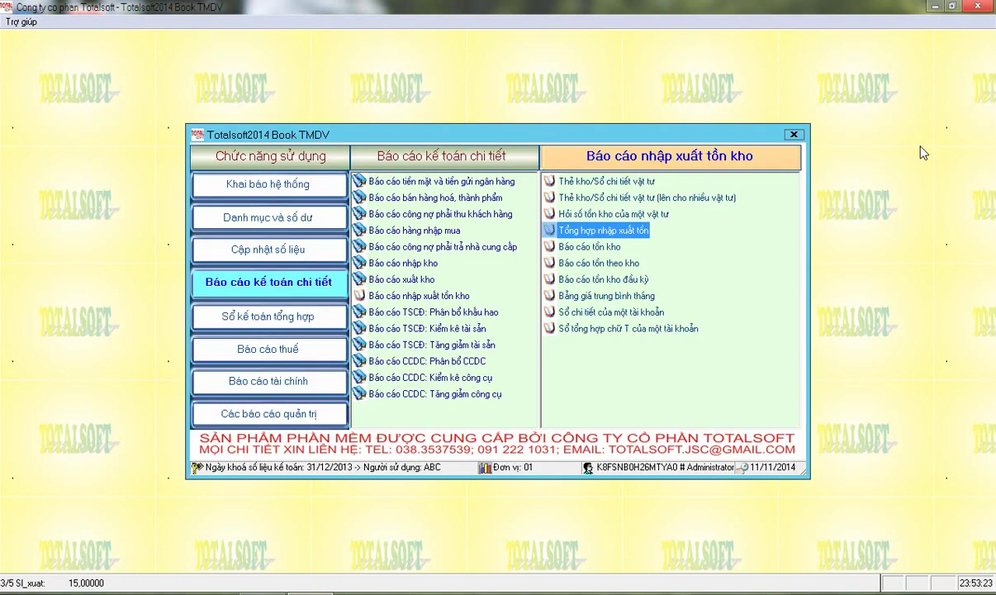
Run Tính giá trung bình from month 1 to month 1 and dismiss the completion message
click(264, 248)
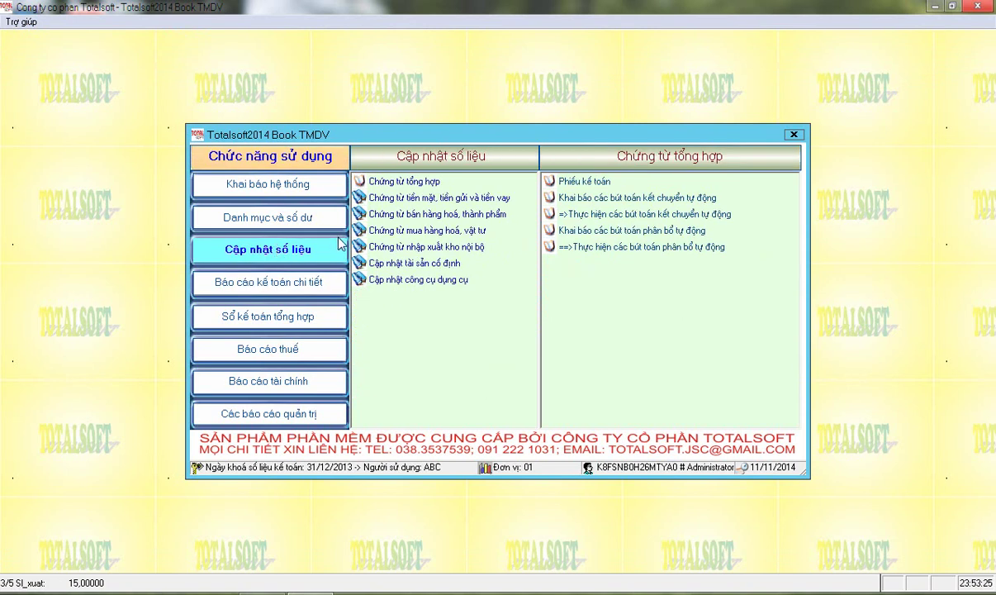
click(420, 248)
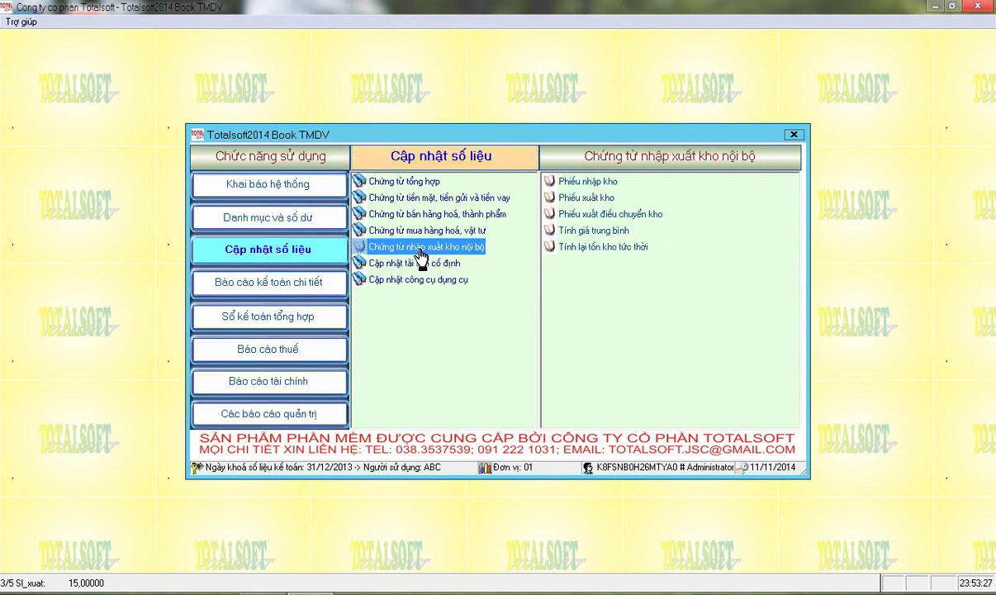
click(574, 231)
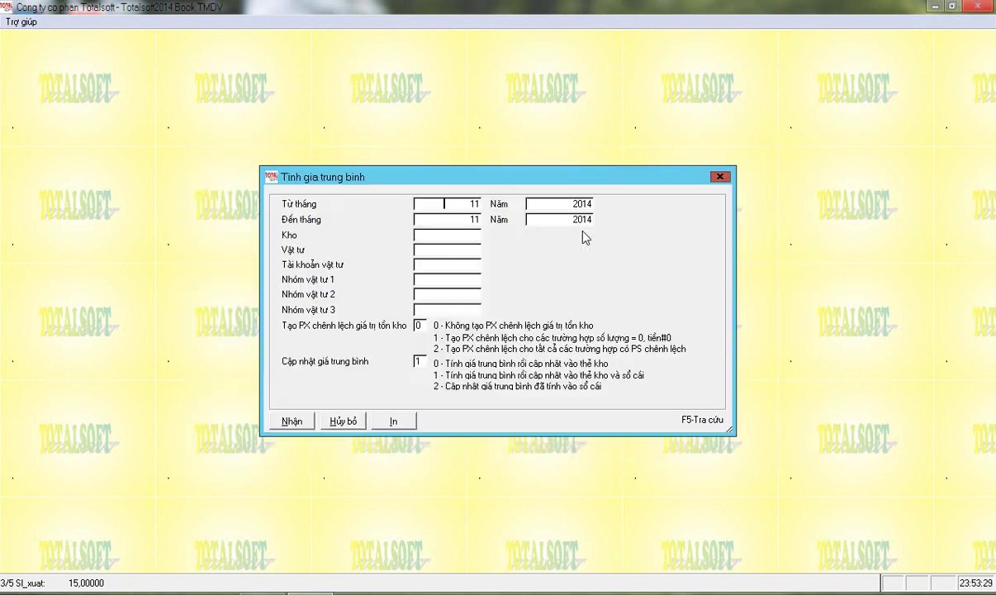
text(1)
key(Return)
key(Return)
text(1)
key(Return)
click(294, 421)
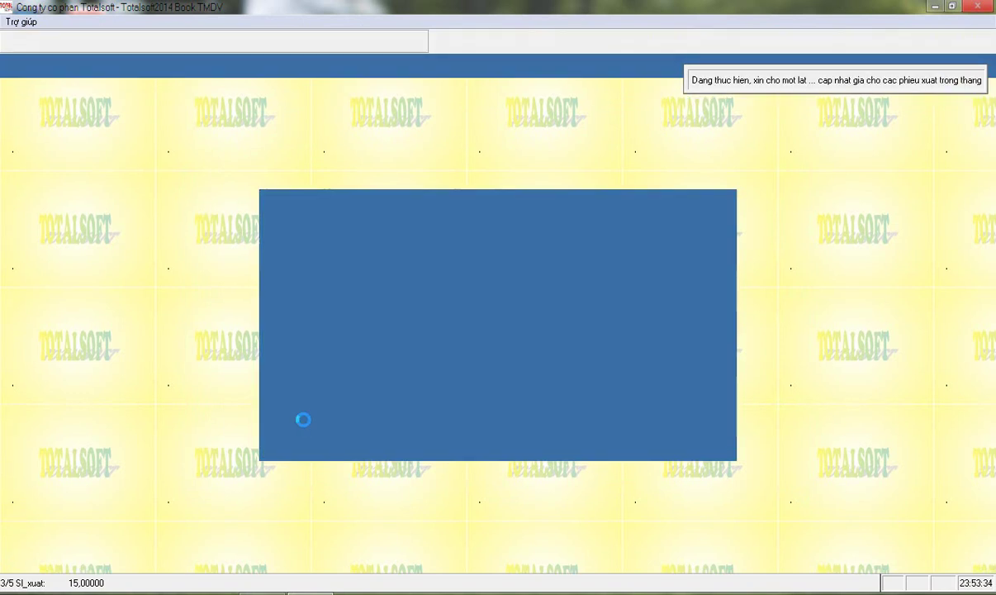
click(494, 338)
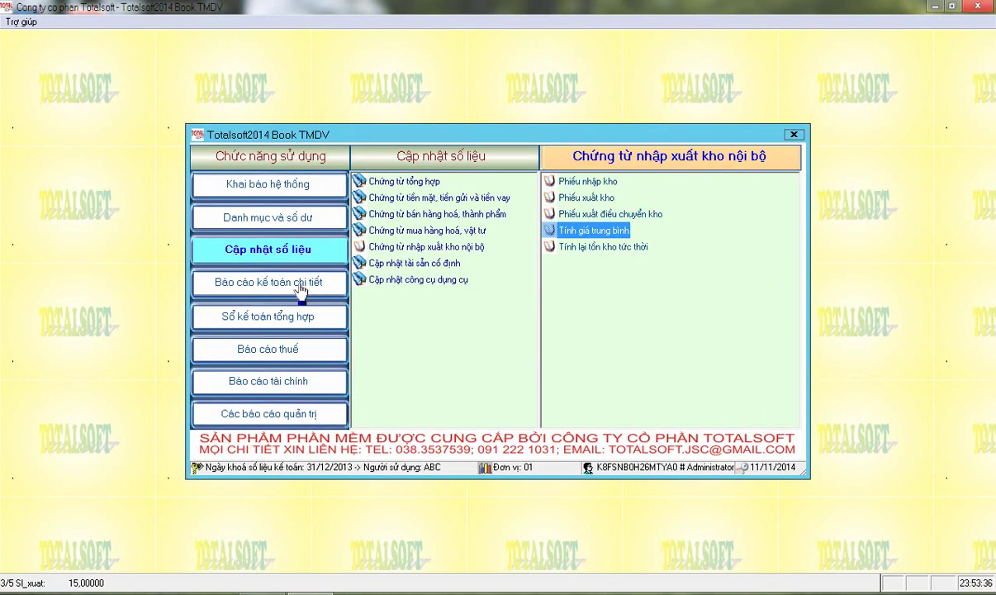
Generate the January 2014 Tổng hợp nhập xuất tồn stock summary
click(302, 285)
click(405, 294)
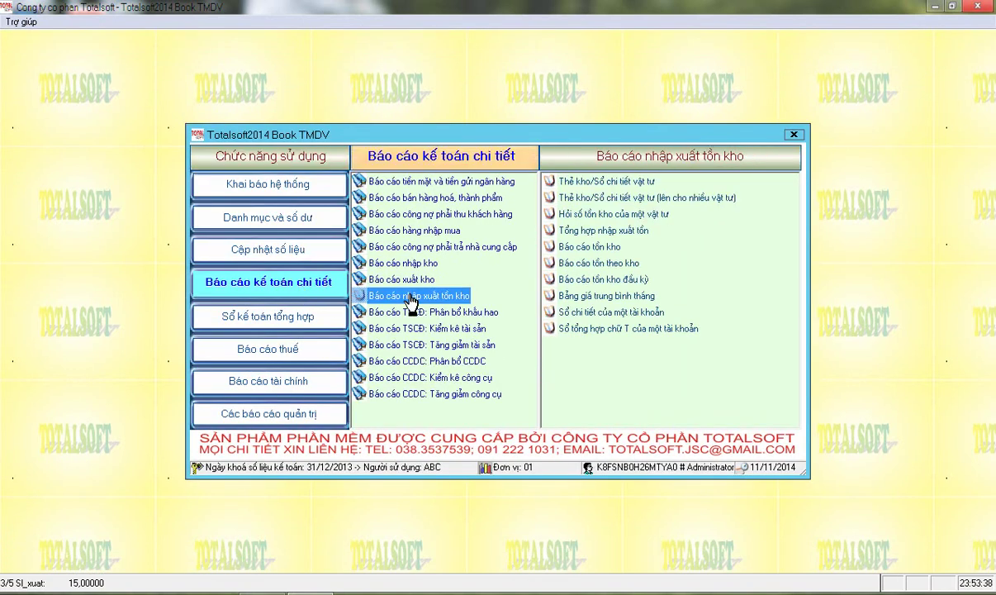
click(588, 228)
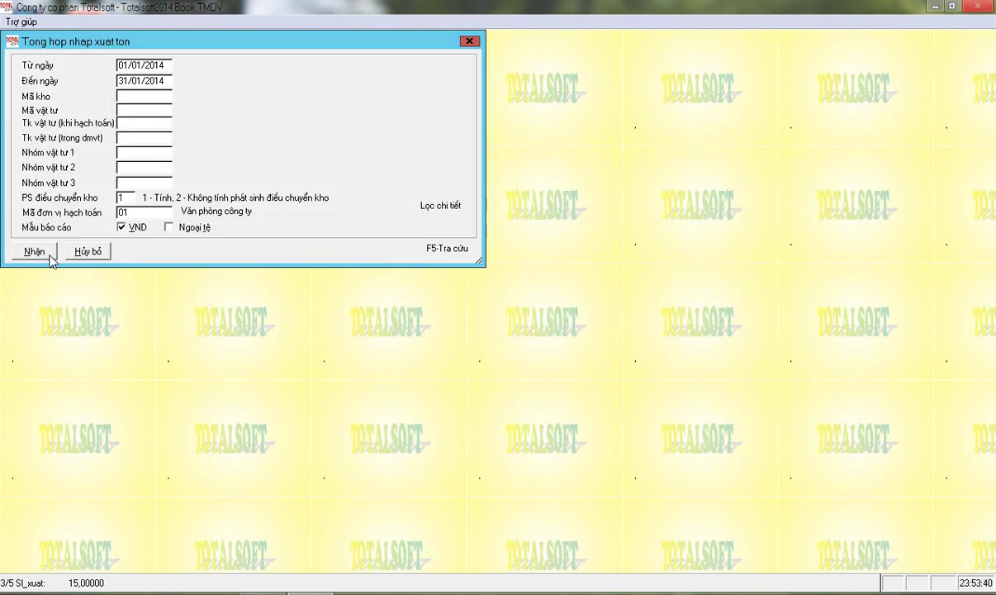
click(37, 249)
Verify the Tien_xuat issue values for hàng 1, hàng 2 (7,272,727) and NVL01 (525,000), then close
click(726, 133)
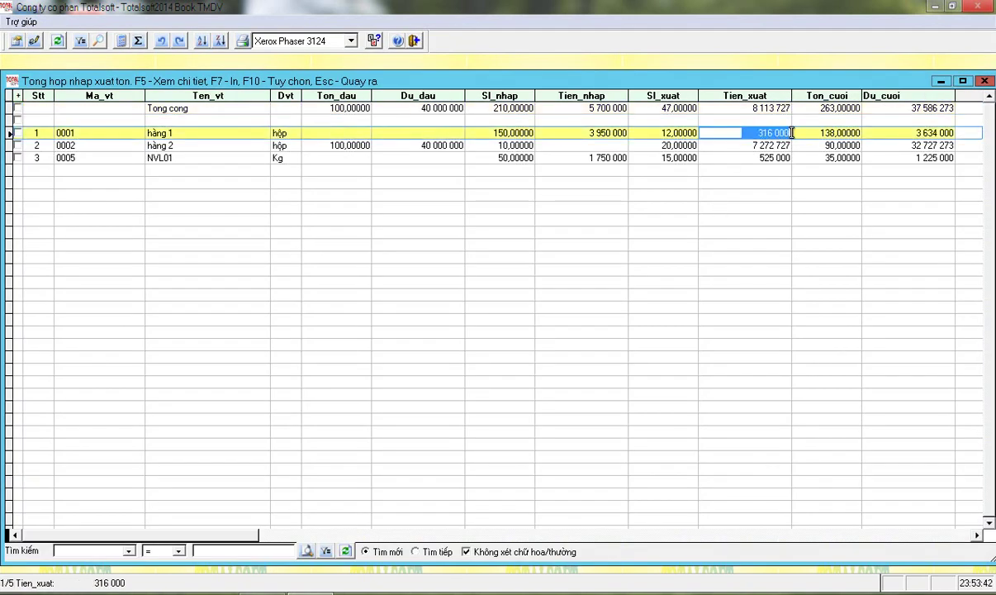
click(738, 145)
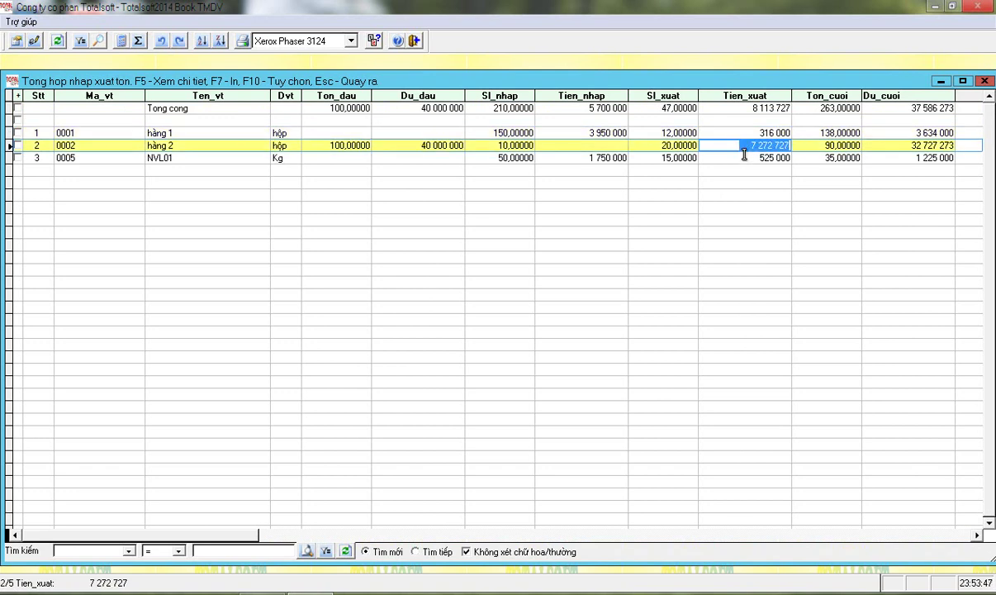
click(714, 154)
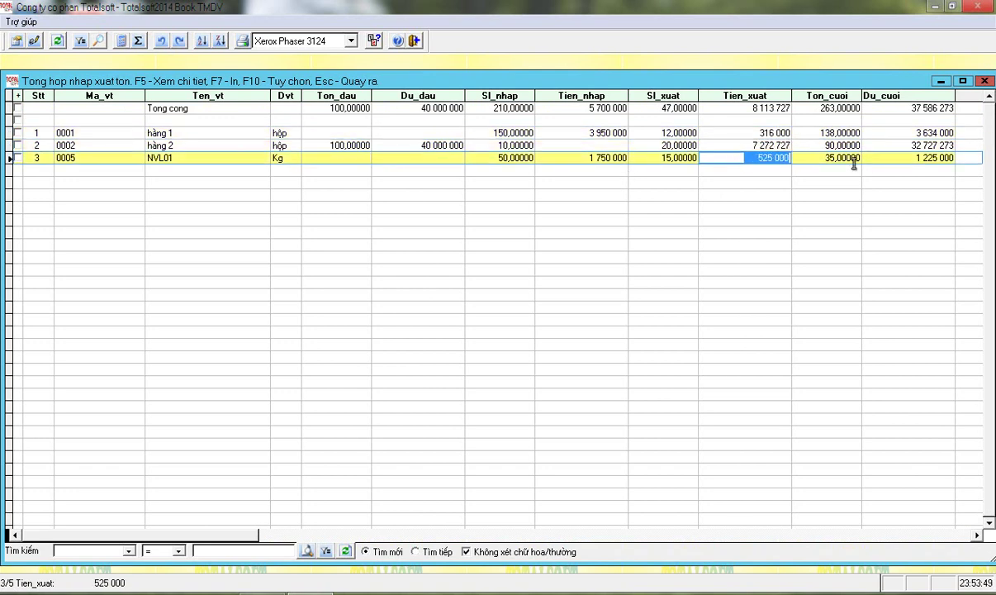
click(984, 81)
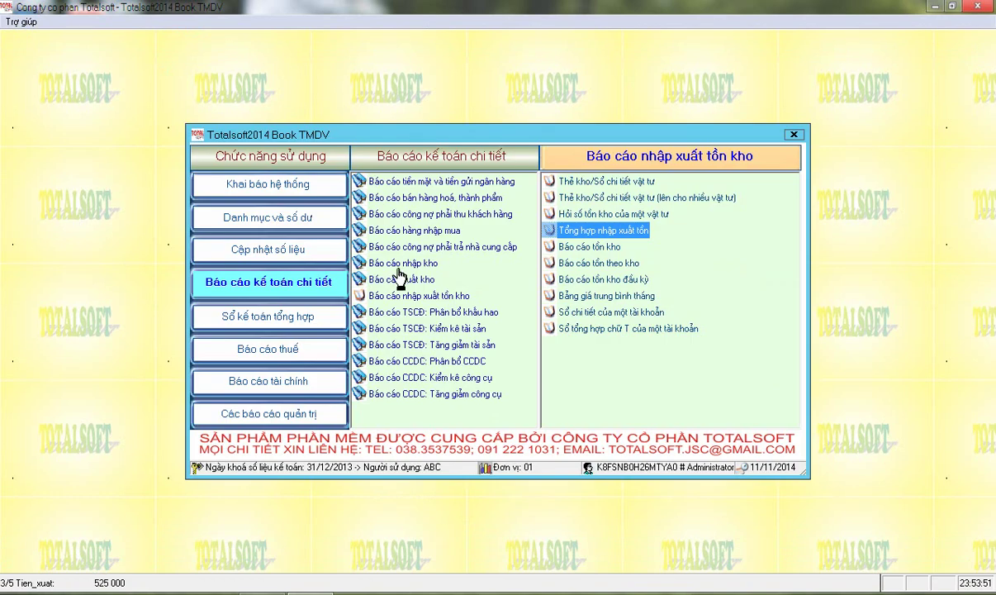
Generate the January 2014 Bảng cân đối số ps của các tài khoản under QĐ 48/2006
click(279, 387)
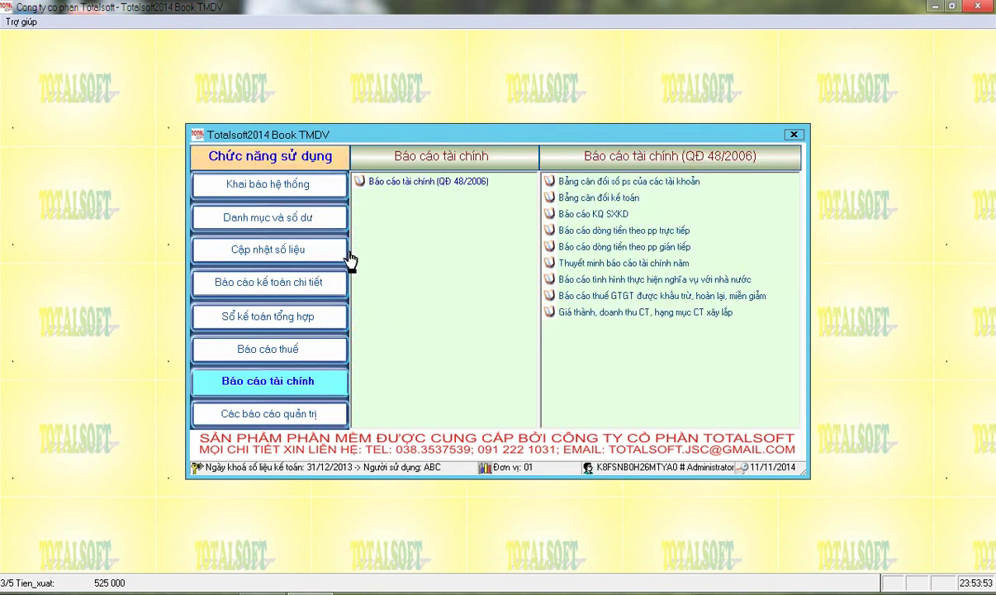
click(389, 180)
click(584, 183)
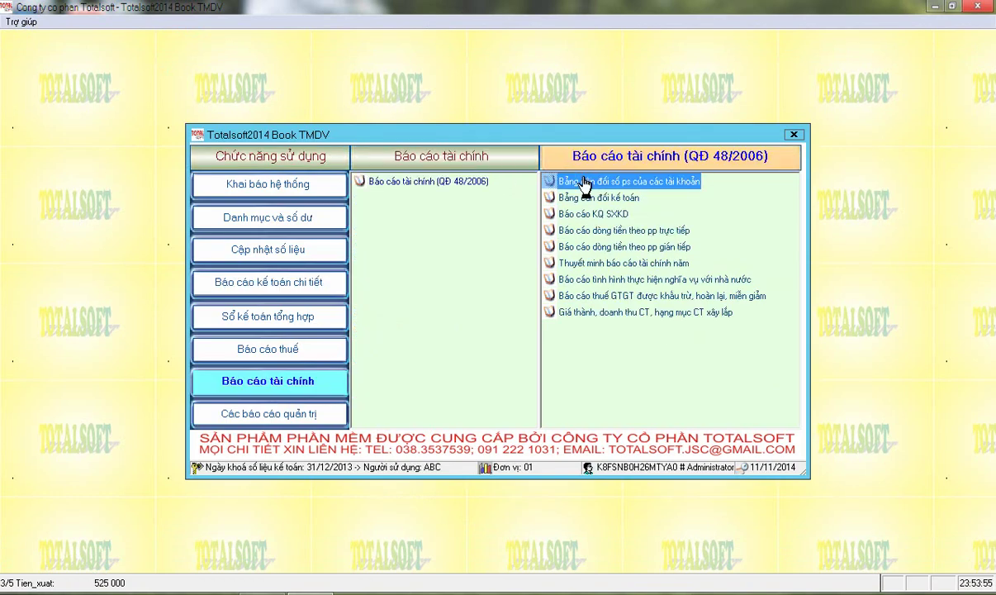
double_click(584, 183)
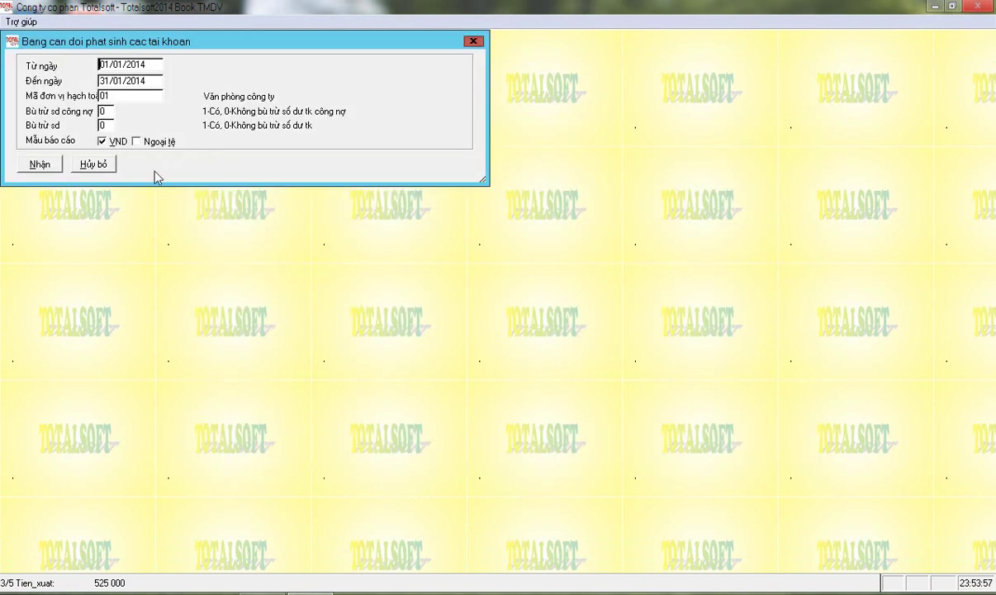
click(47, 162)
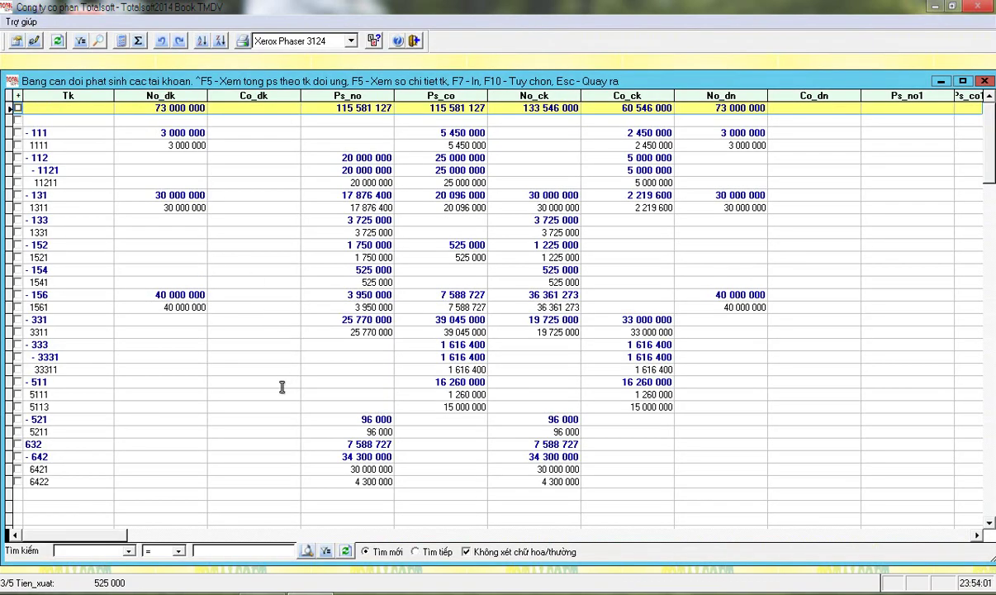
Inspect account 632 (7,588,727) and account 1541's turnover and closing balance (525,000), then close the report
click(326, 443)
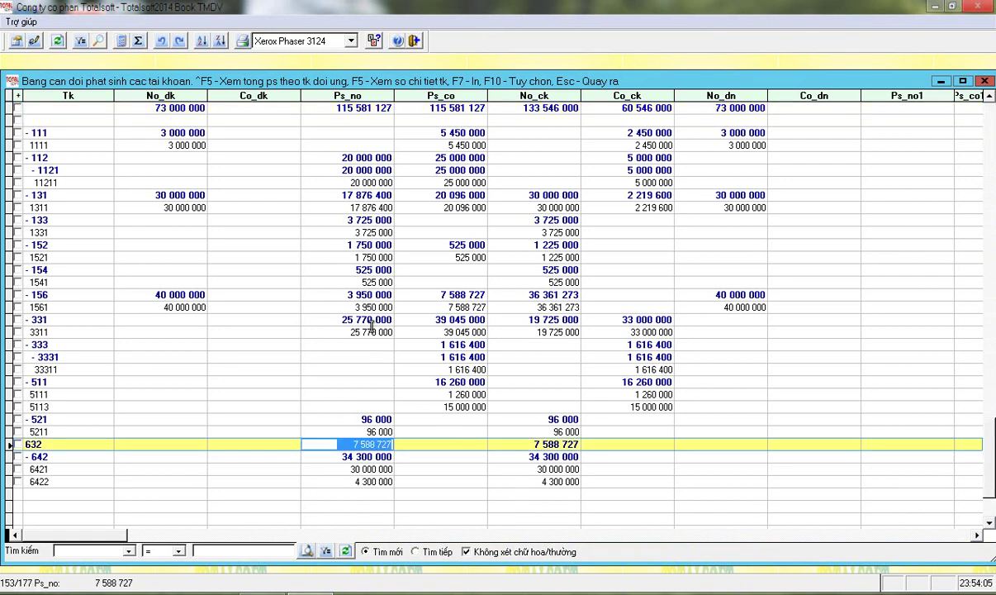
click(361, 281)
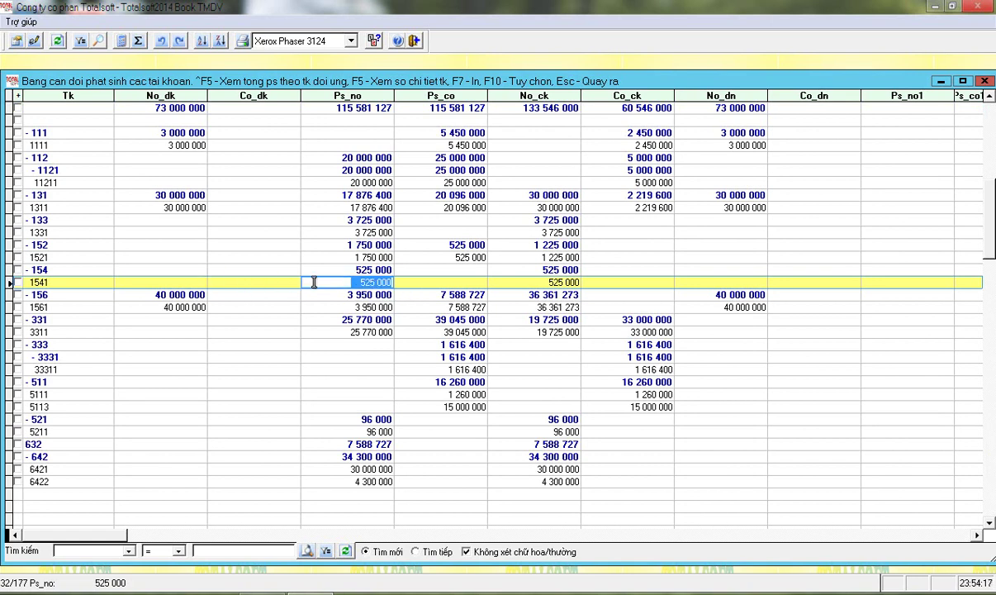
click(382, 284)
click(428, 282)
click(514, 283)
drag(515, 283, 629, 281)
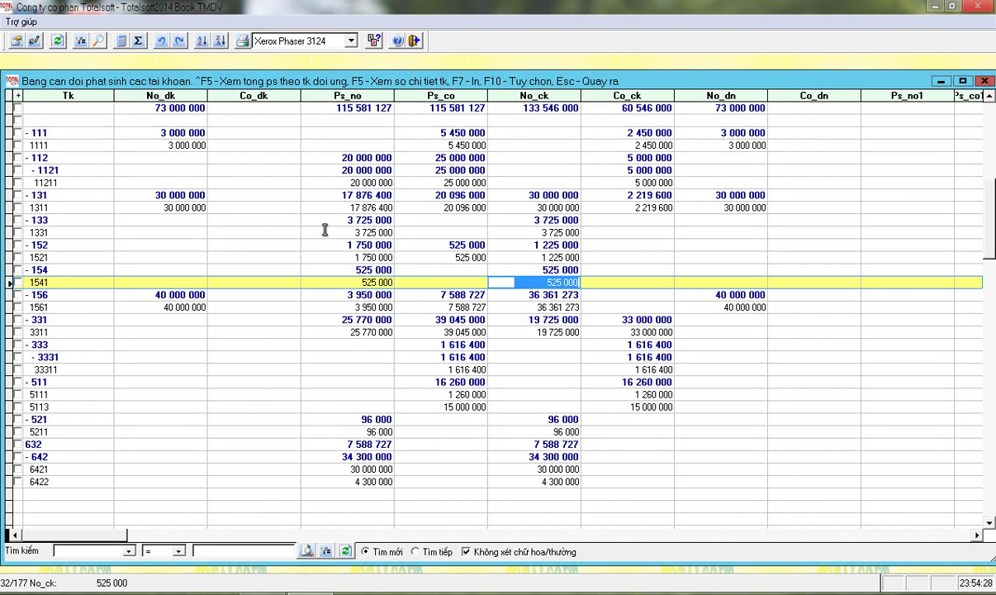
key(Escape)
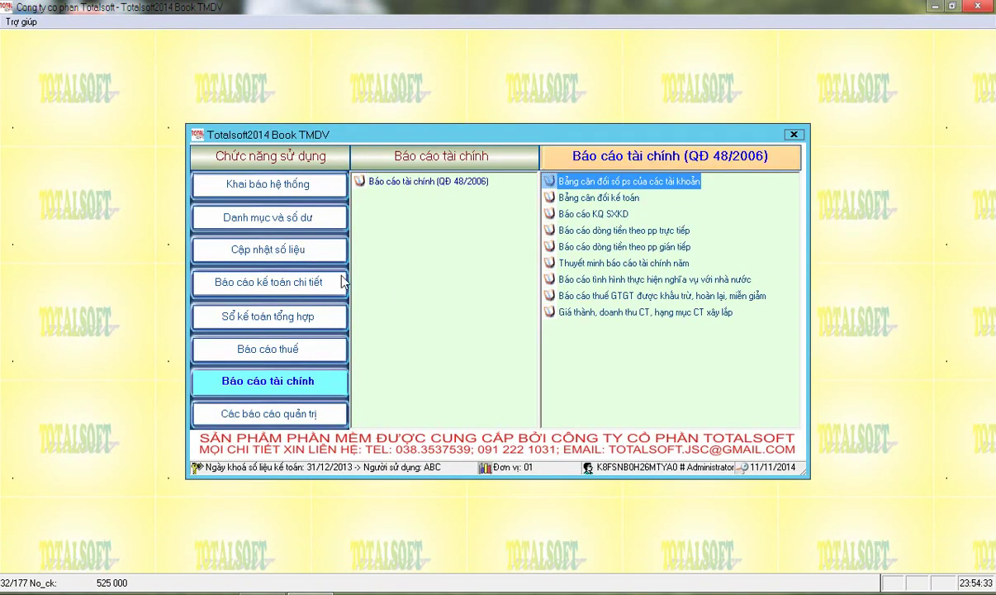
click(276, 248)
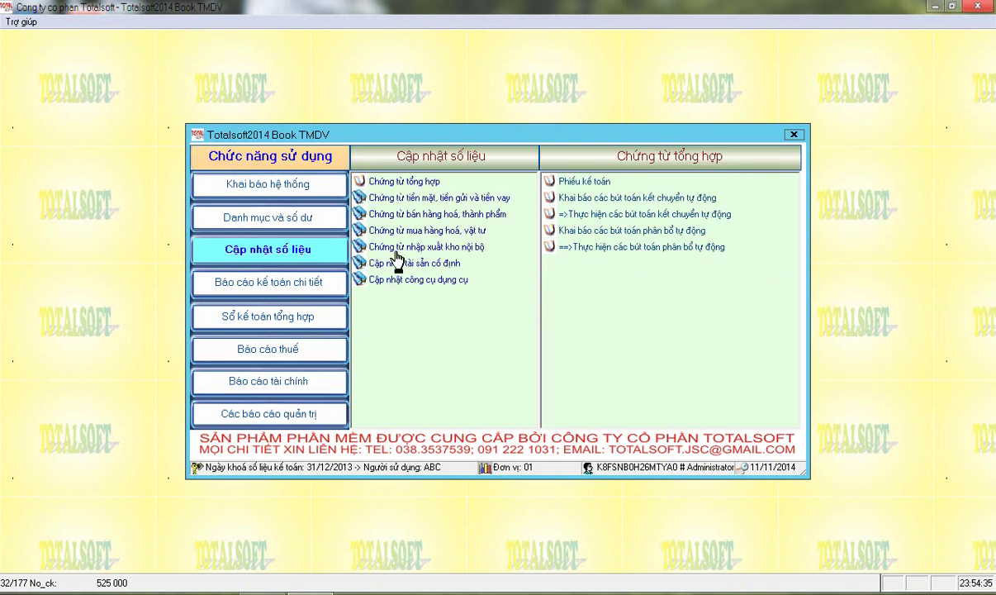